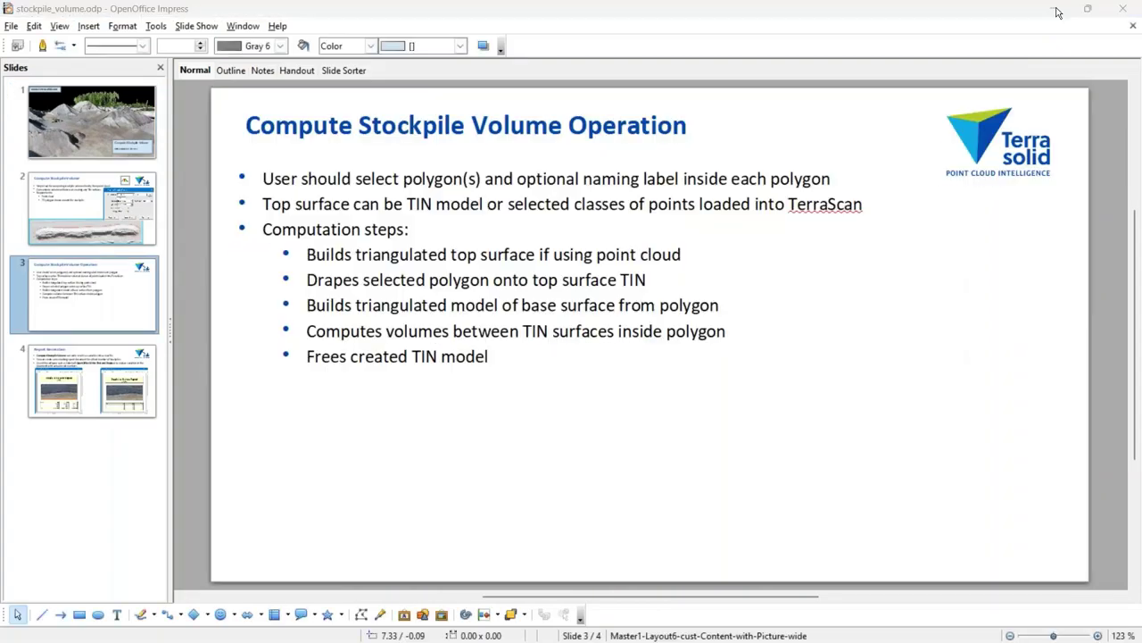
# Minimize the Impress presentation to reveal the Spatix Rudus.spx quarry project
pyautogui.click(1055, 13)
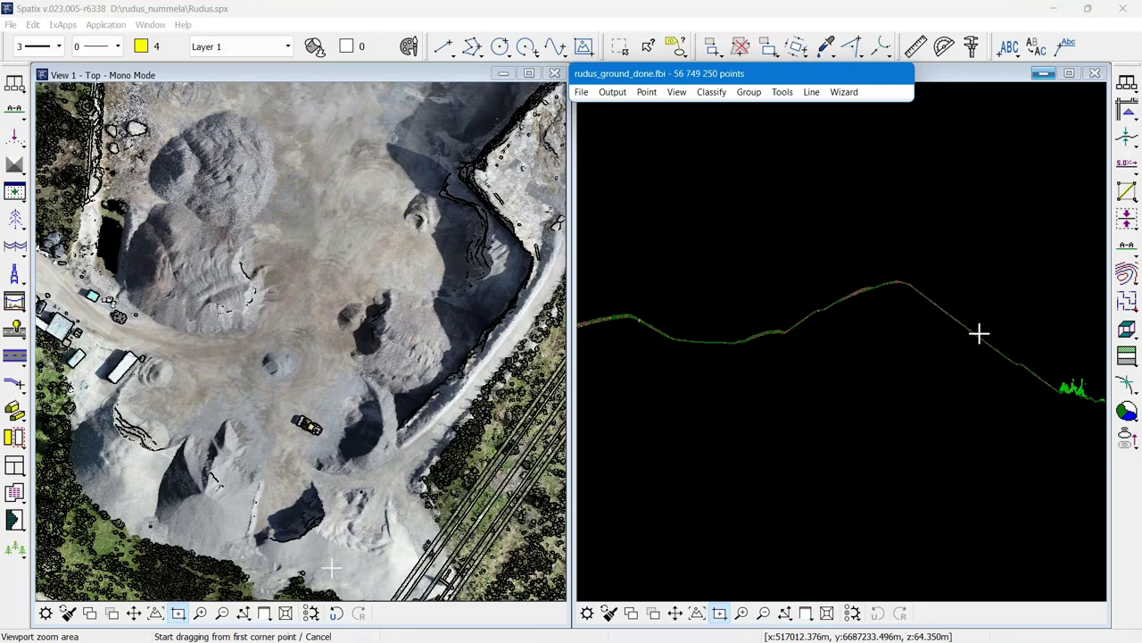
pyautogui.click(844, 92)
pyautogui.click(862, 134)
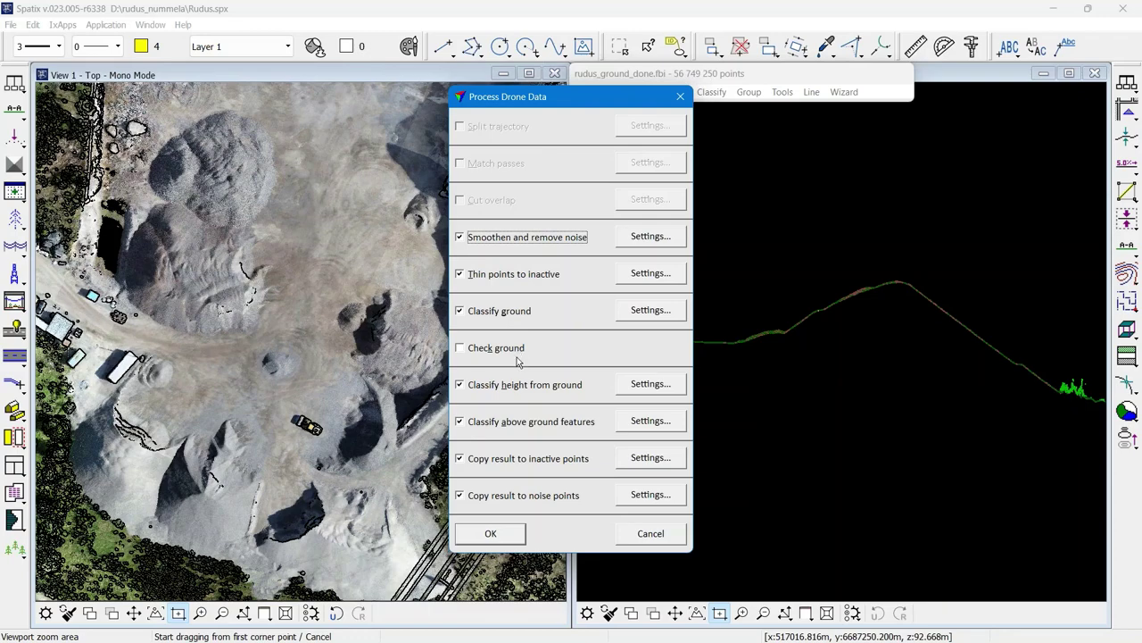
pyautogui.click(636, 533)
pyautogui.click(782, 91)
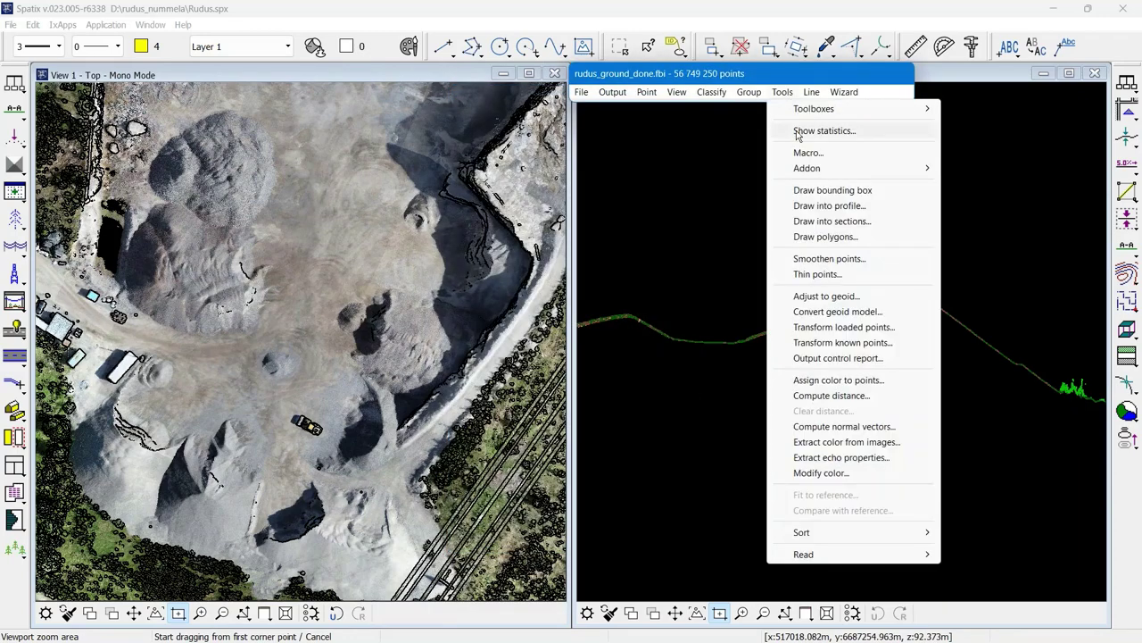
pyautogui.click(804, 128)
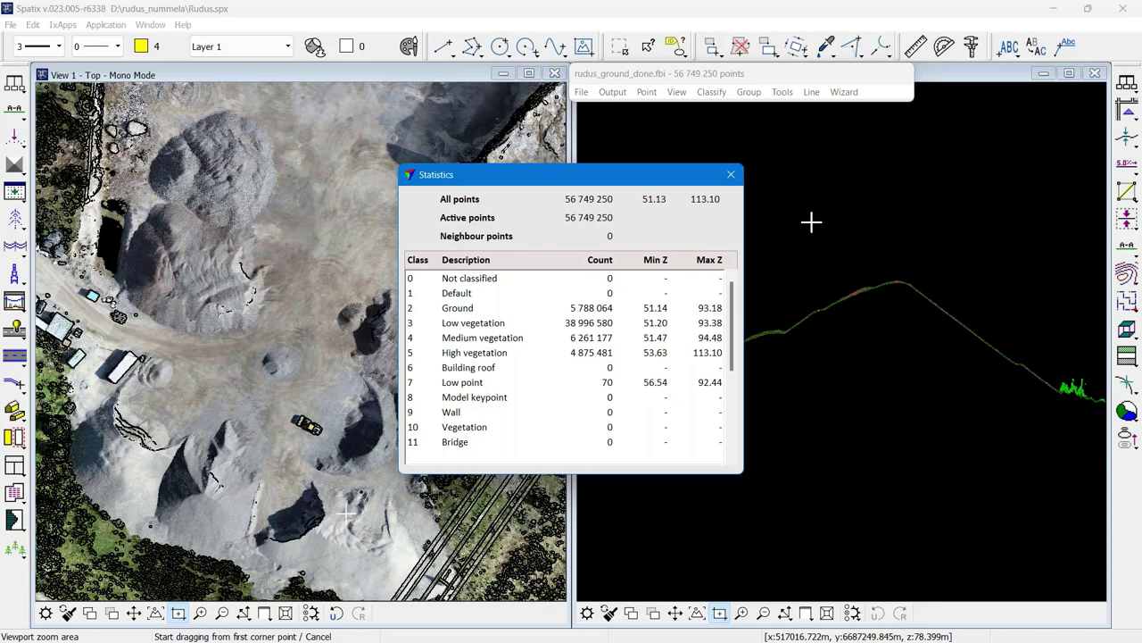
pyautogui.press('Escape')
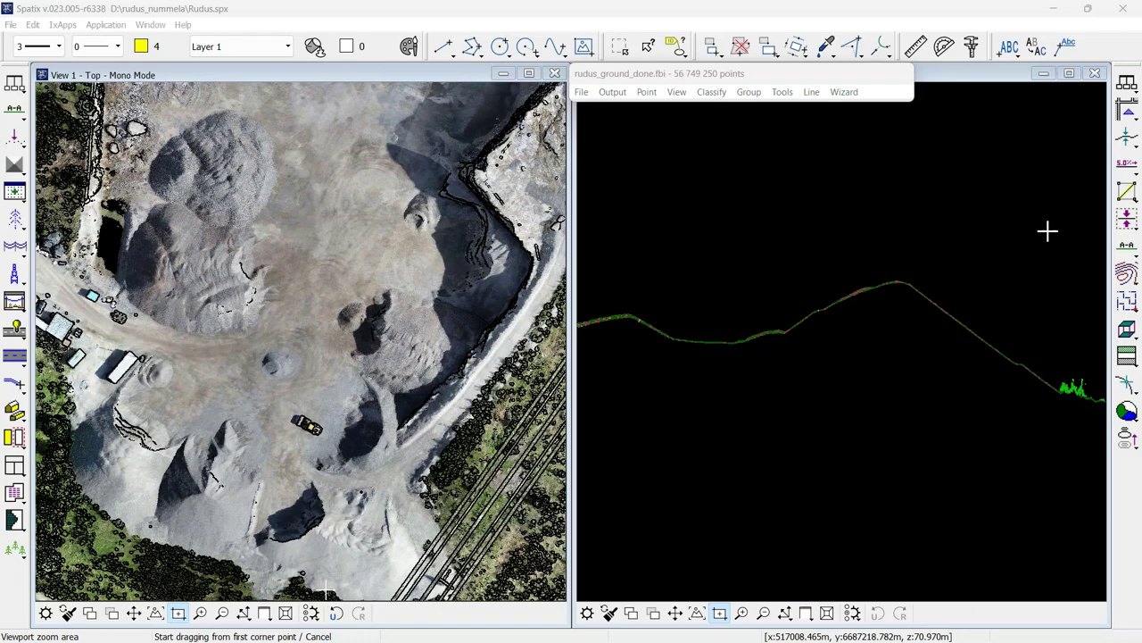
# Check the TerraModeler Surfaces list and close it, since it is empty
pyautogui.click(107, 25)
pyautogui.moveTo(134, 40)
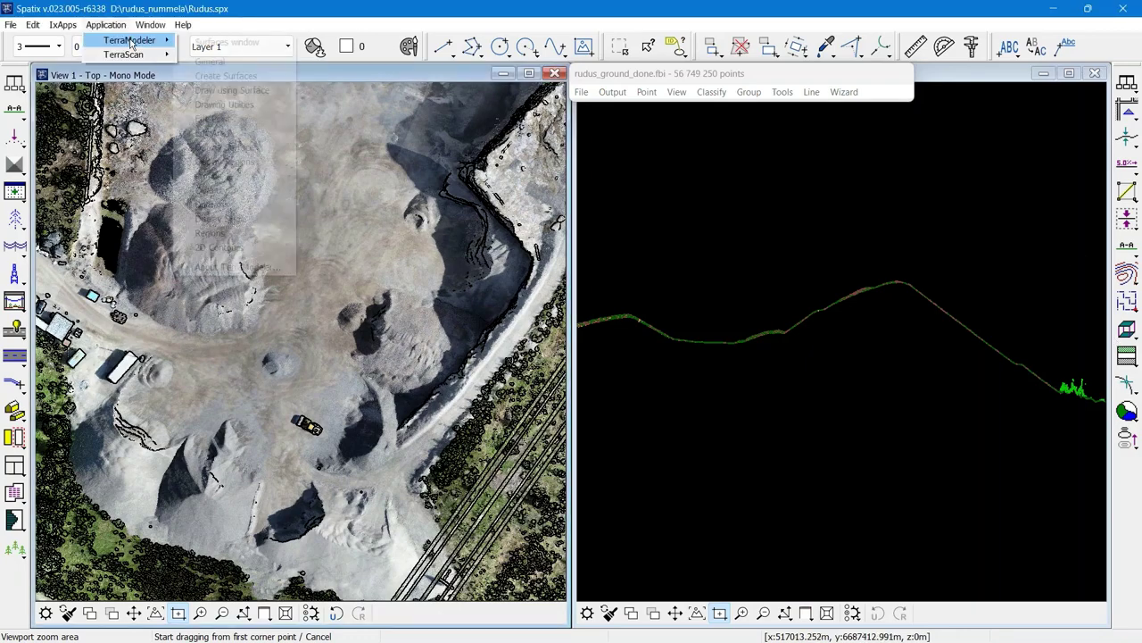
pyautogui.click(223, 42)
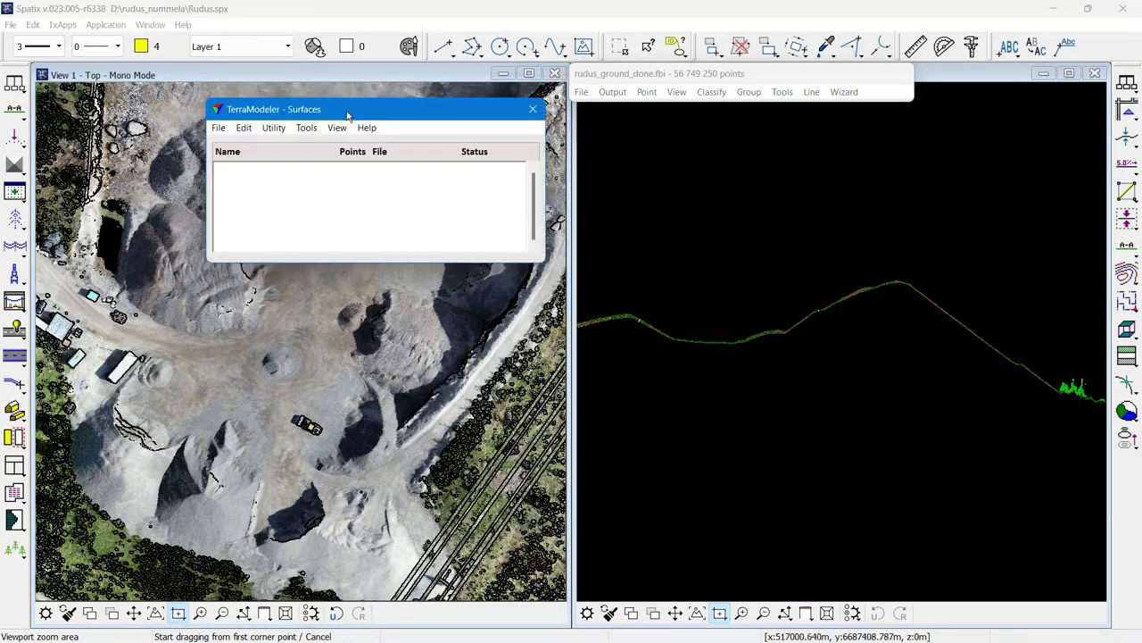
pyautogui.moveTo(349, 112); pyautogui.dragTo(698, 197)
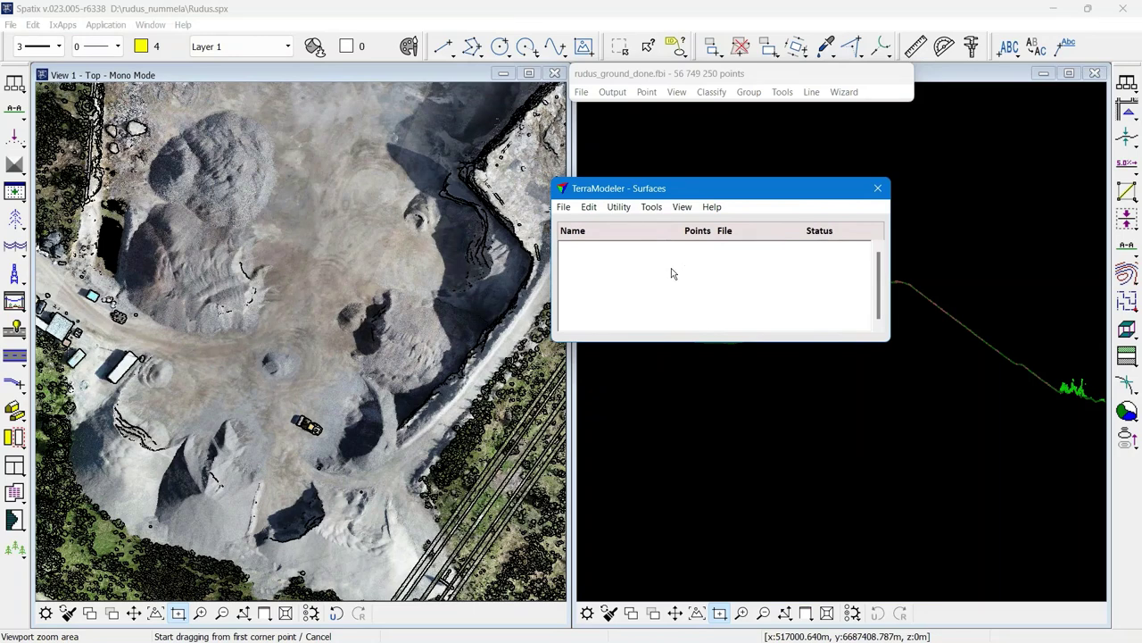
pyautogui.click(876, 190)
# Zoom the top view in closely on the dark pit stockpile
pyautogui.click(200, 613)
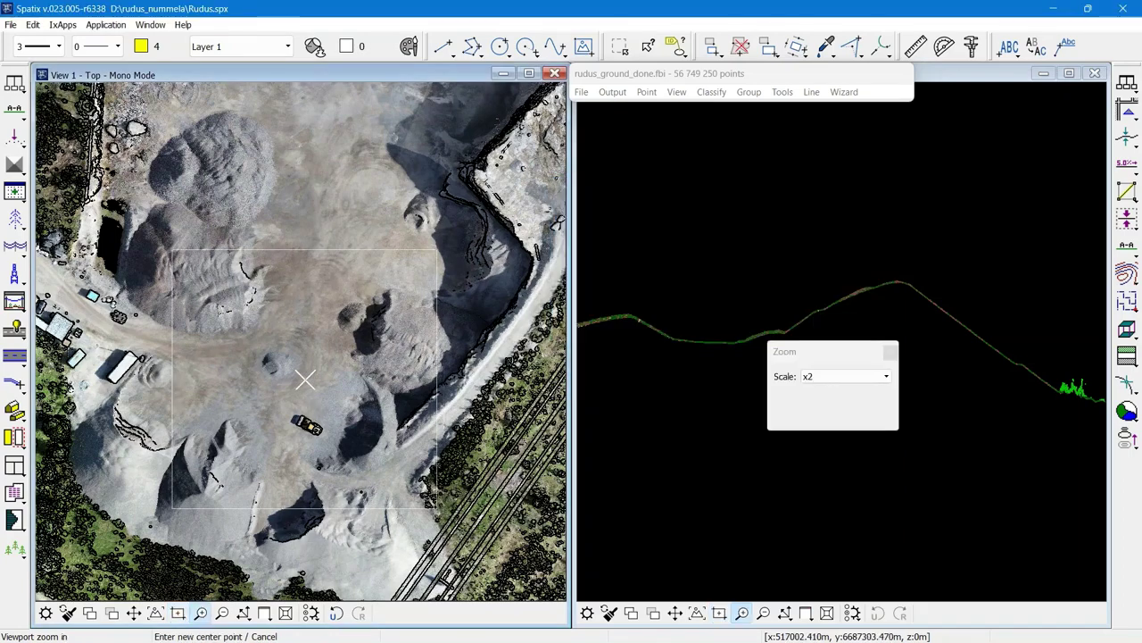
pyautogui.click(305, 381)
pyautogui.click(259, 317)
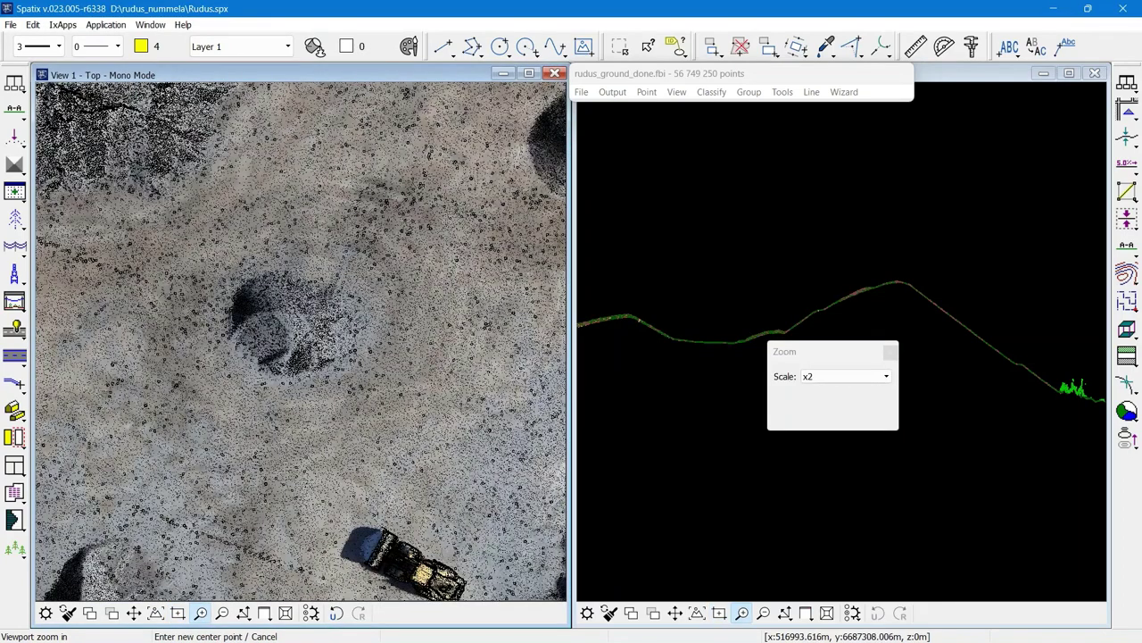
pyautogui.click(284, 342)
# Display only Ground-class points, coloured by Shading, in the top view
pyautogui.click(679, 93)
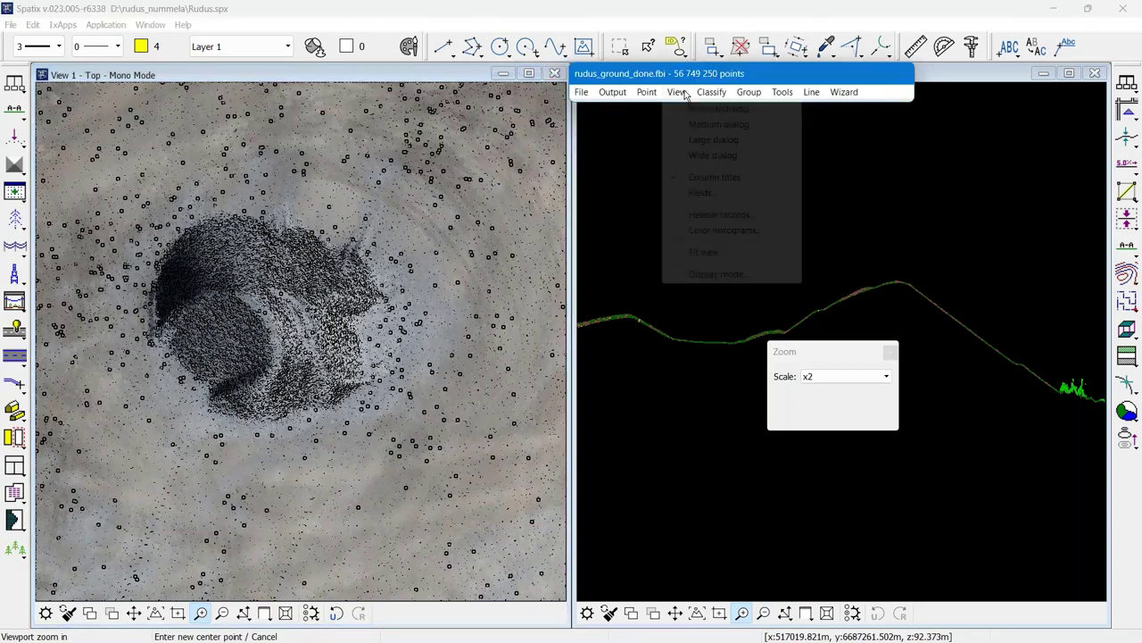
pyautogui.click(719, 273)
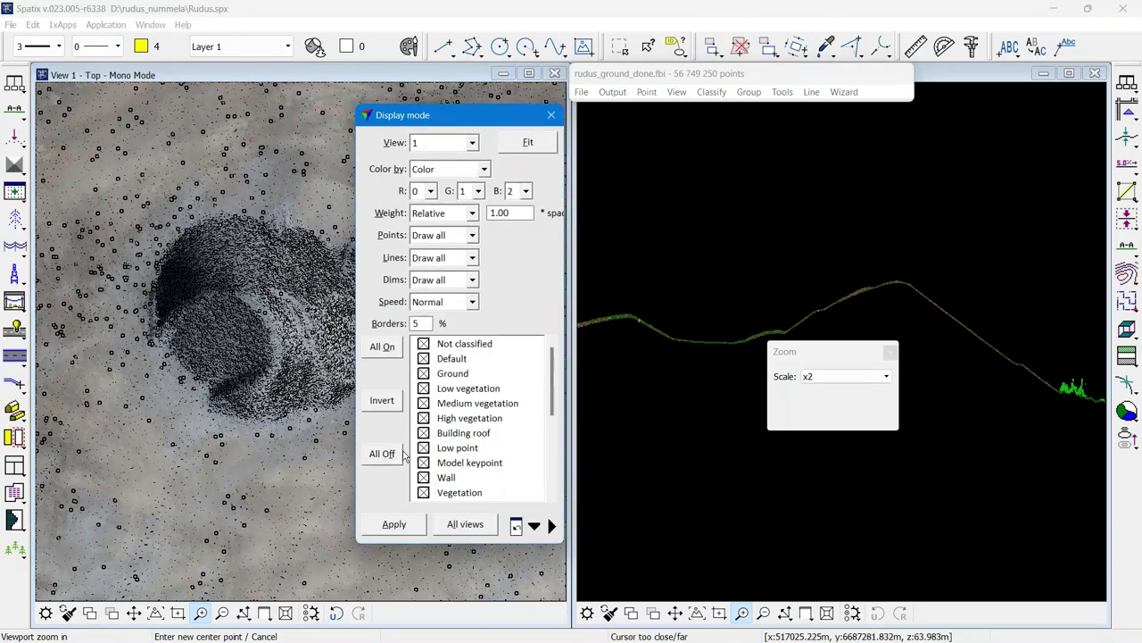
pyautogui.click(398, 454)
pyautogui.click(443, 375)
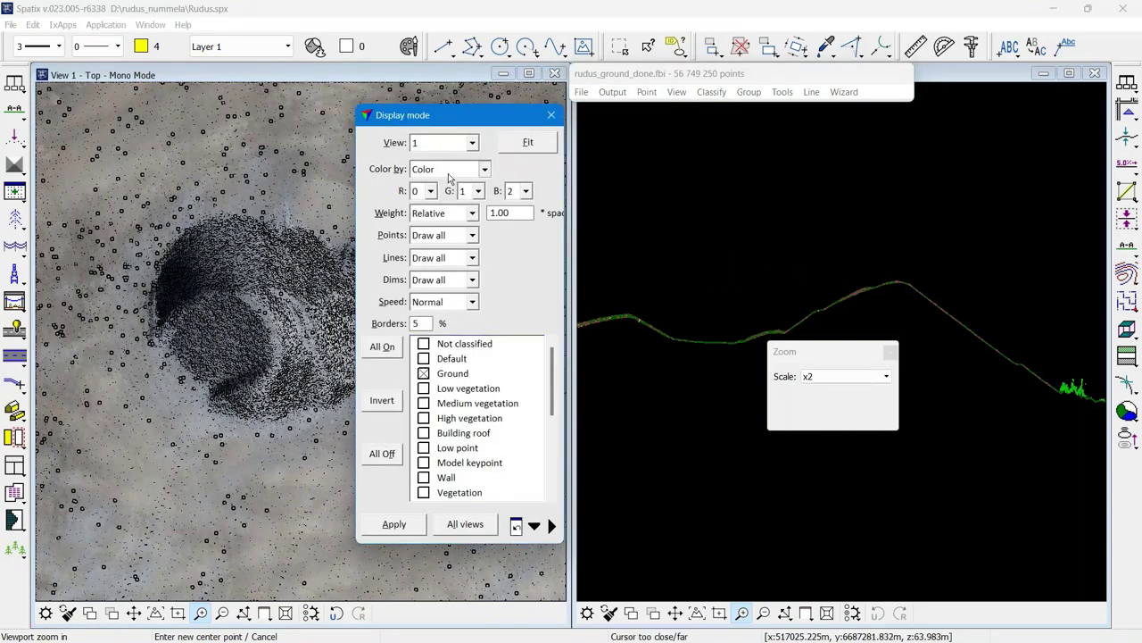
pyautogui.click(449, 171)
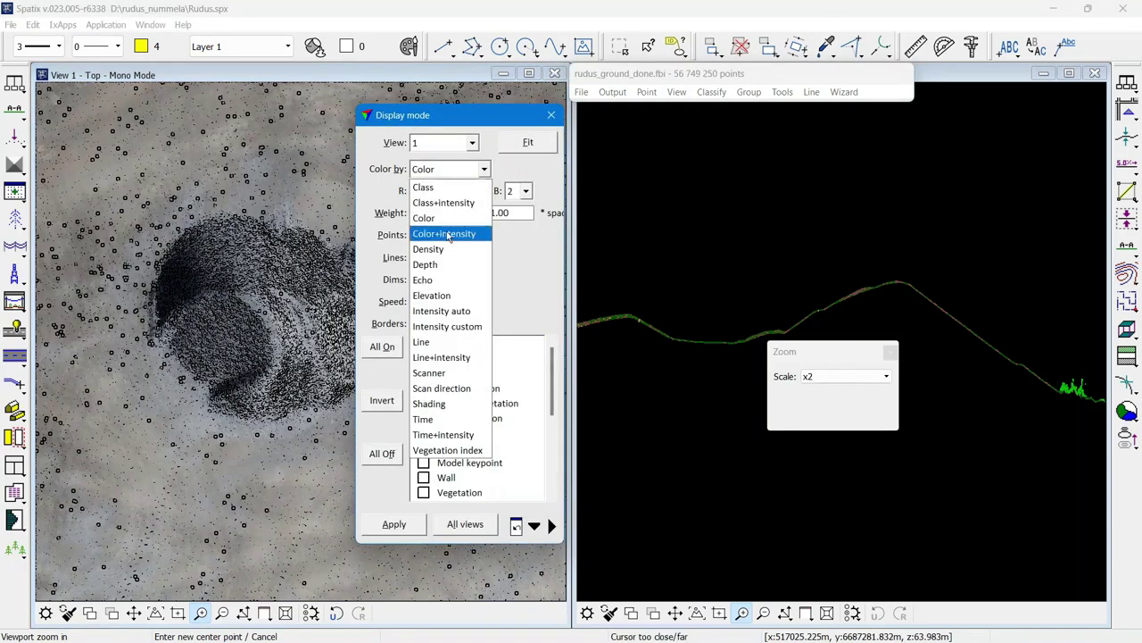
pyautogui.click(449, 405)
pyautogui.click(417, 532)
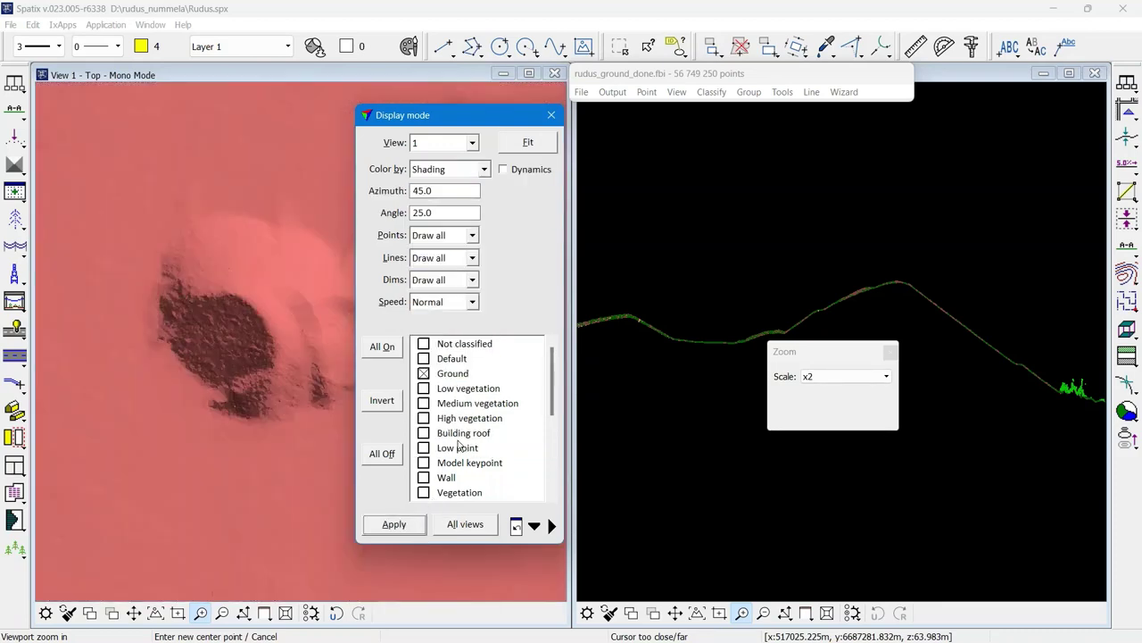
pyautogui.click(551, 115)
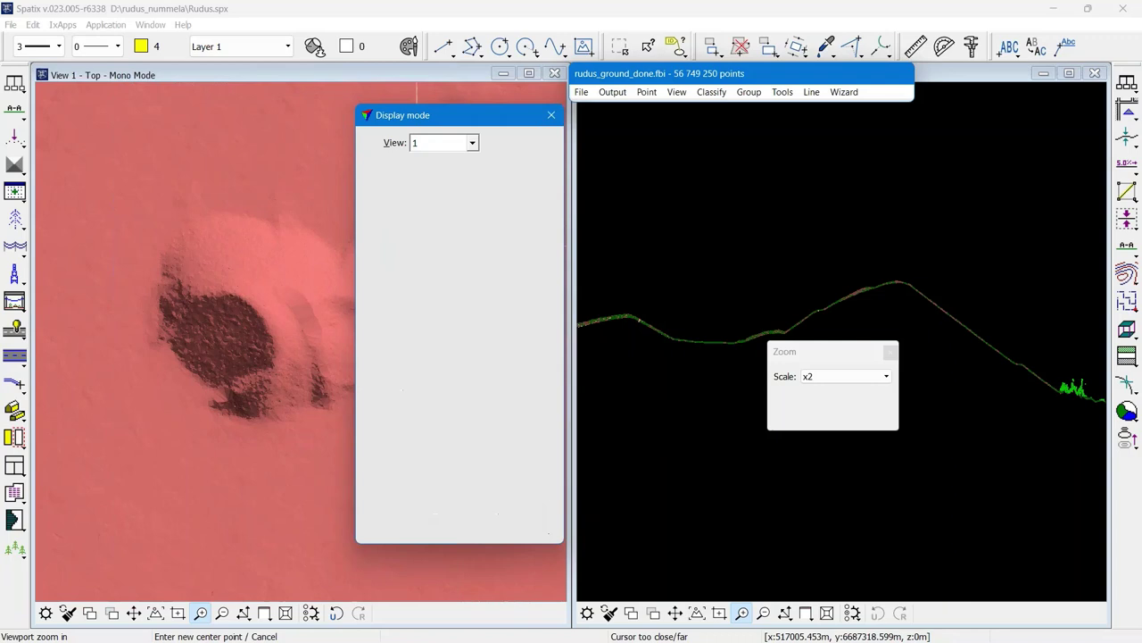
pyautogui.click(533, 194)
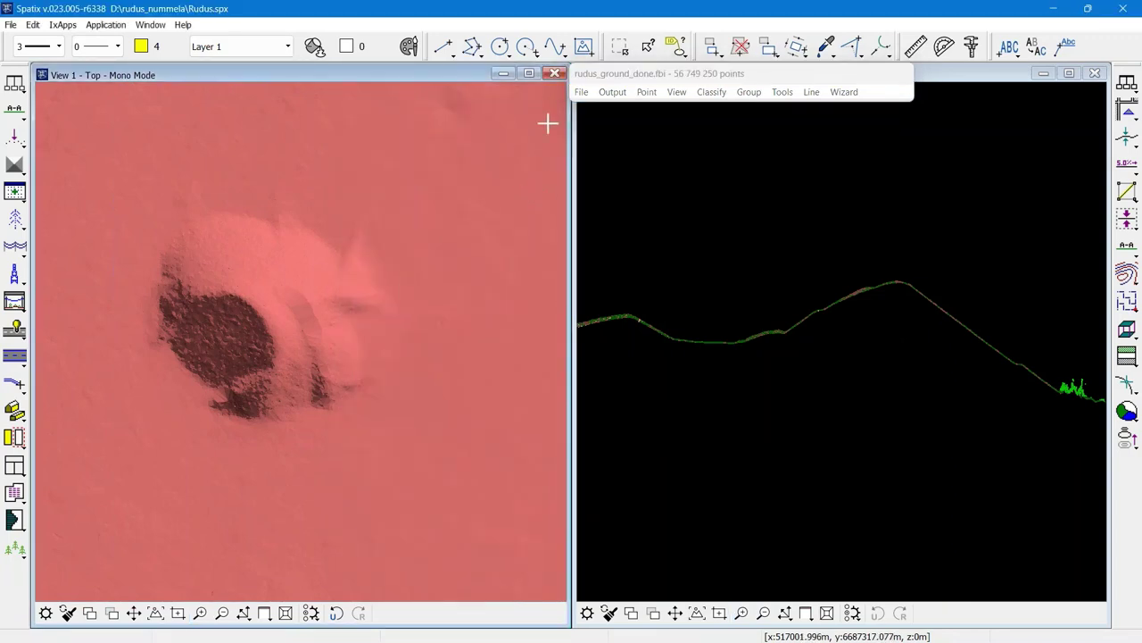
# Start a freeform polygon tracing the stockpile's top and right edges
pyautogui.click(473, 50)
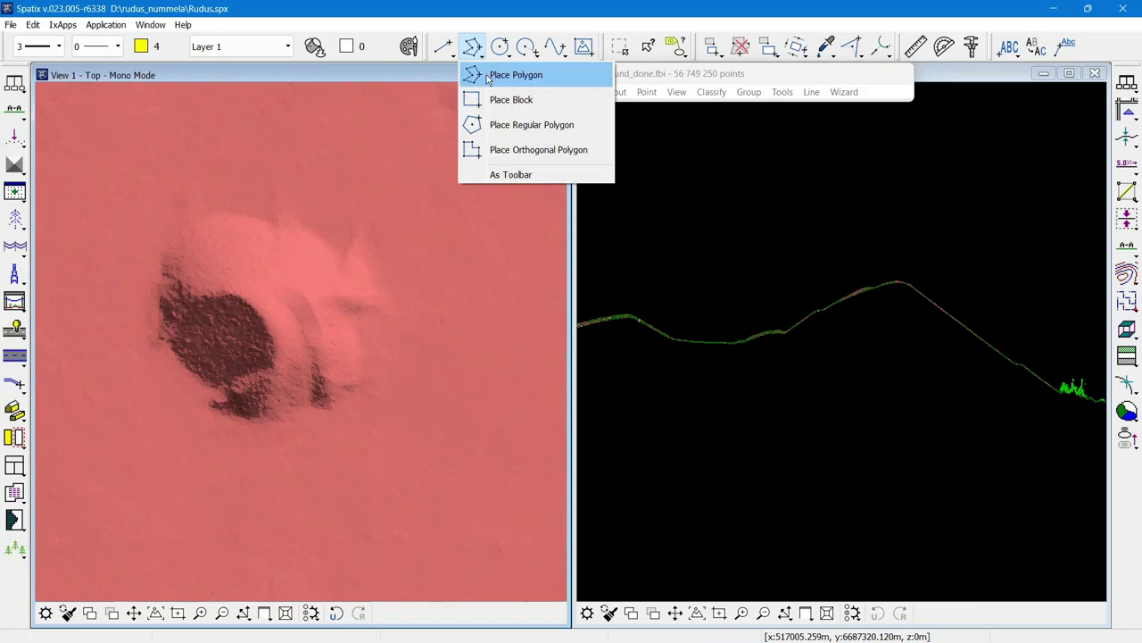
pyautogui.click(482, 75)
pyautogui.click(186, 210)
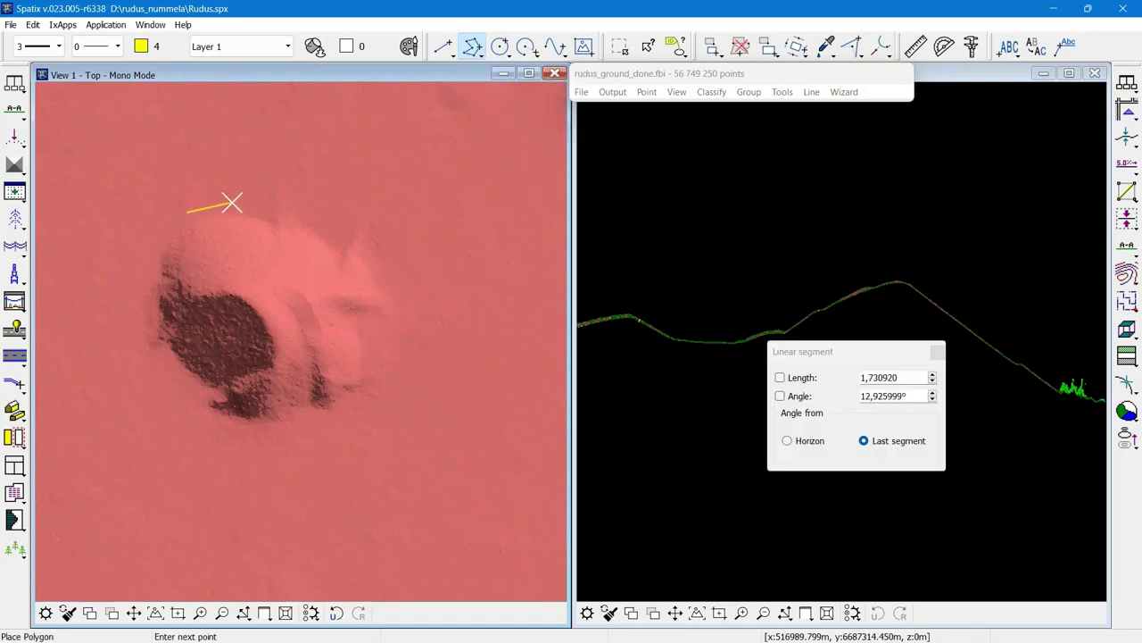
pyautogui.click(236, 205)
pyautogui.click(285, 210)
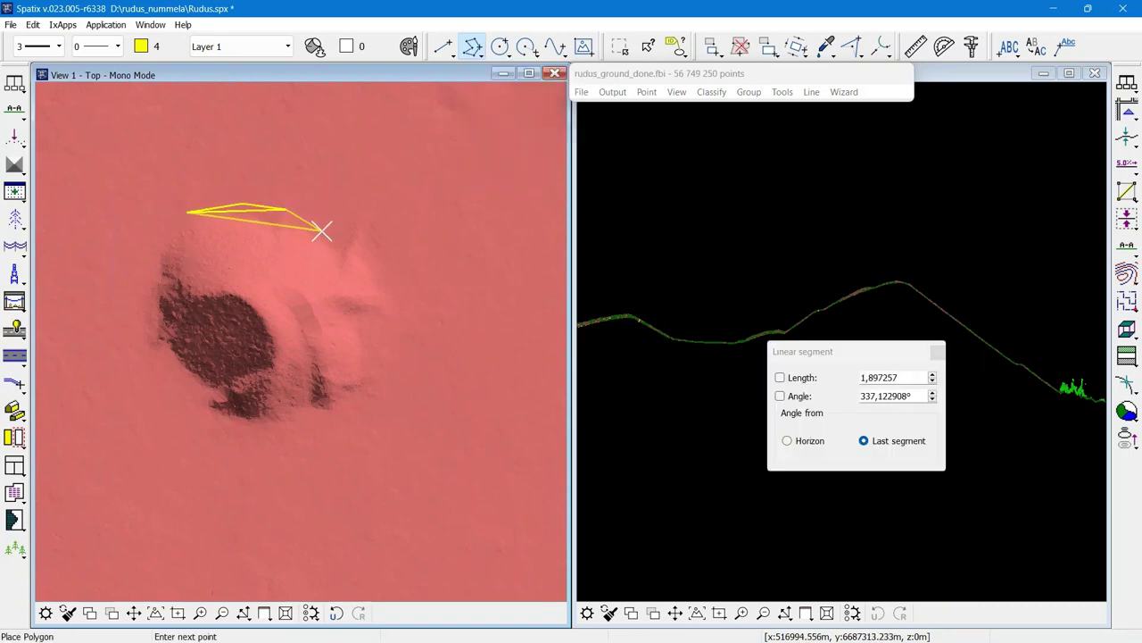
pyautogui.click(332, 235)
pyautogui.click(359, 215)
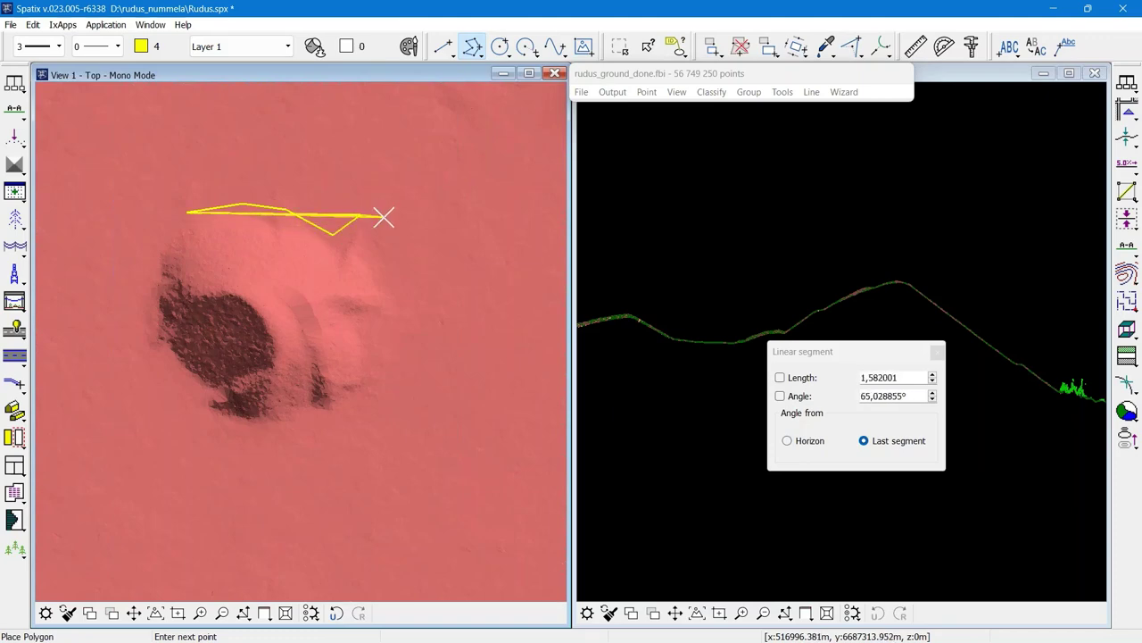
pyautogui.click(381, 222)
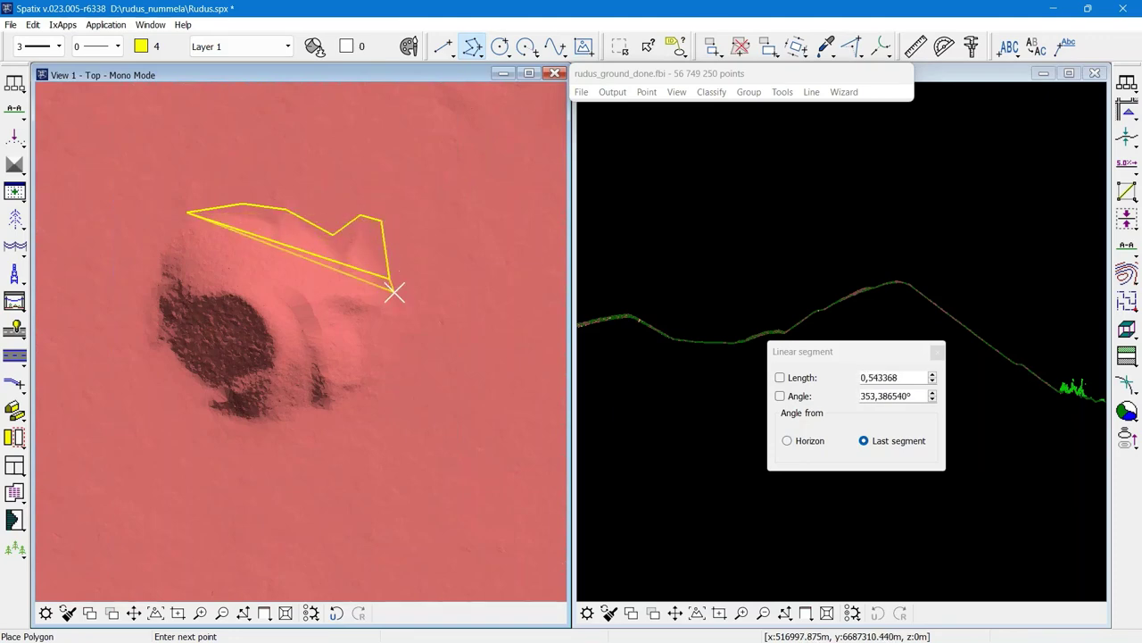
pyautogui.click(398, 309)
pyautogui.click(384, 332)
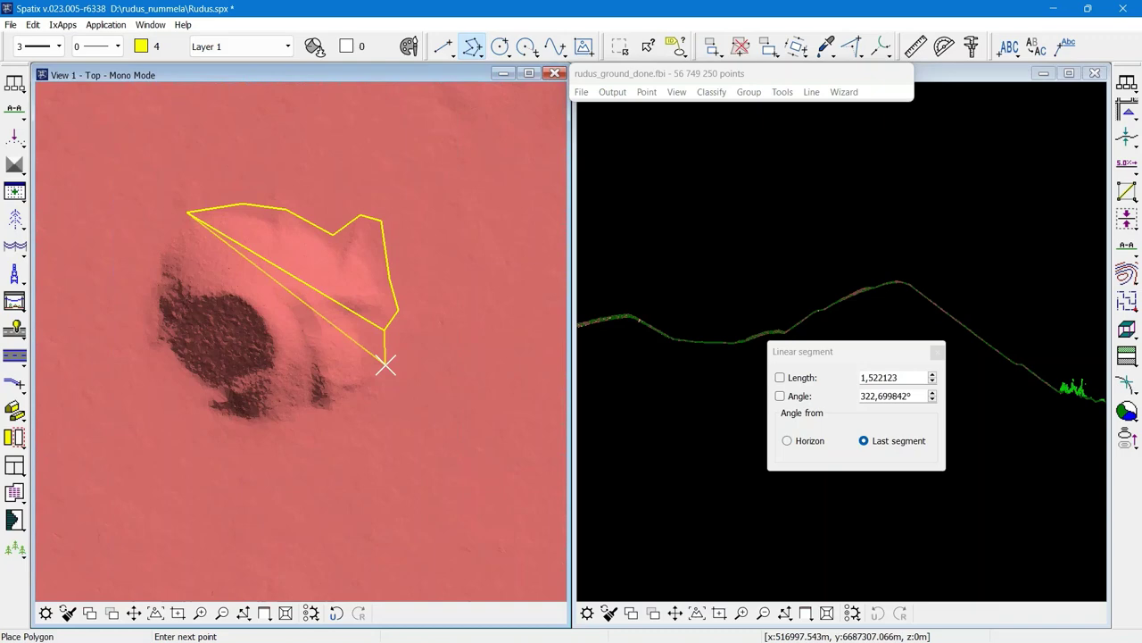
pyautogui.click(386, 377)
# Trace the pile's bottom and left edges, close the polygon, and select it
pyautogui.click(373, 400)
pyautogui.click(336, 414)
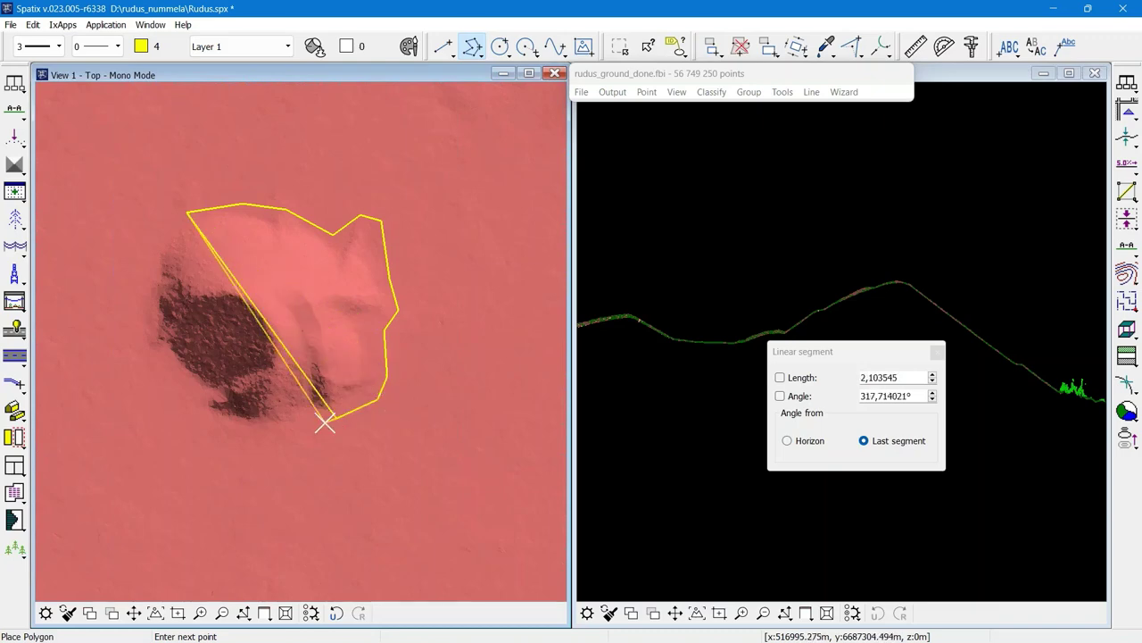
pyautogui.click(286, 429)
pyautogui.click(216, 416)
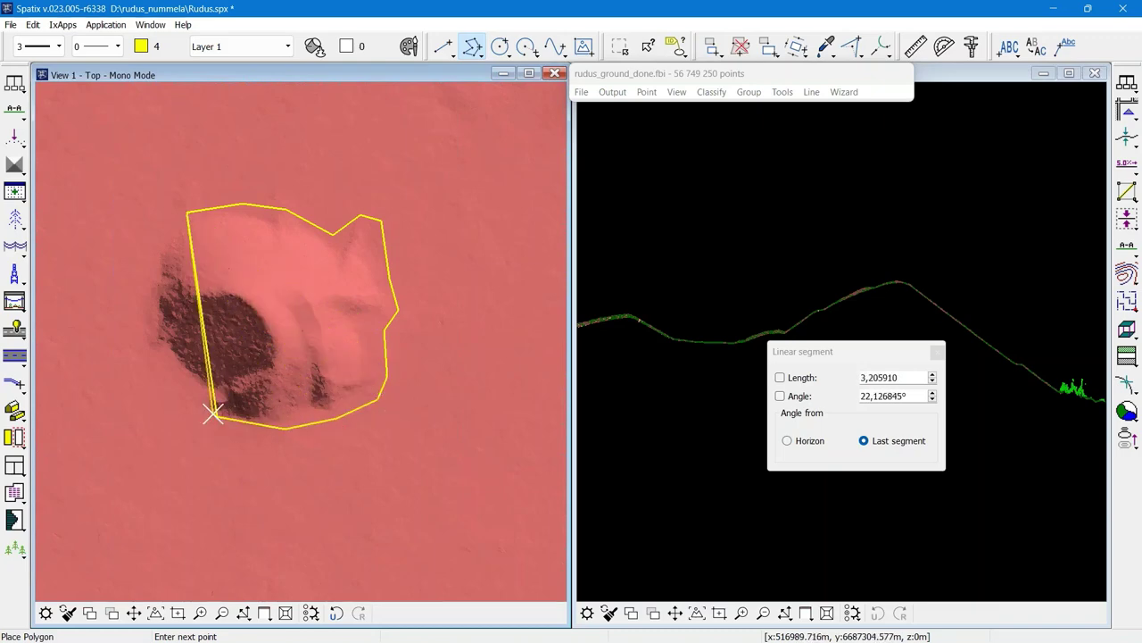
pyautogui.click(166, 364)
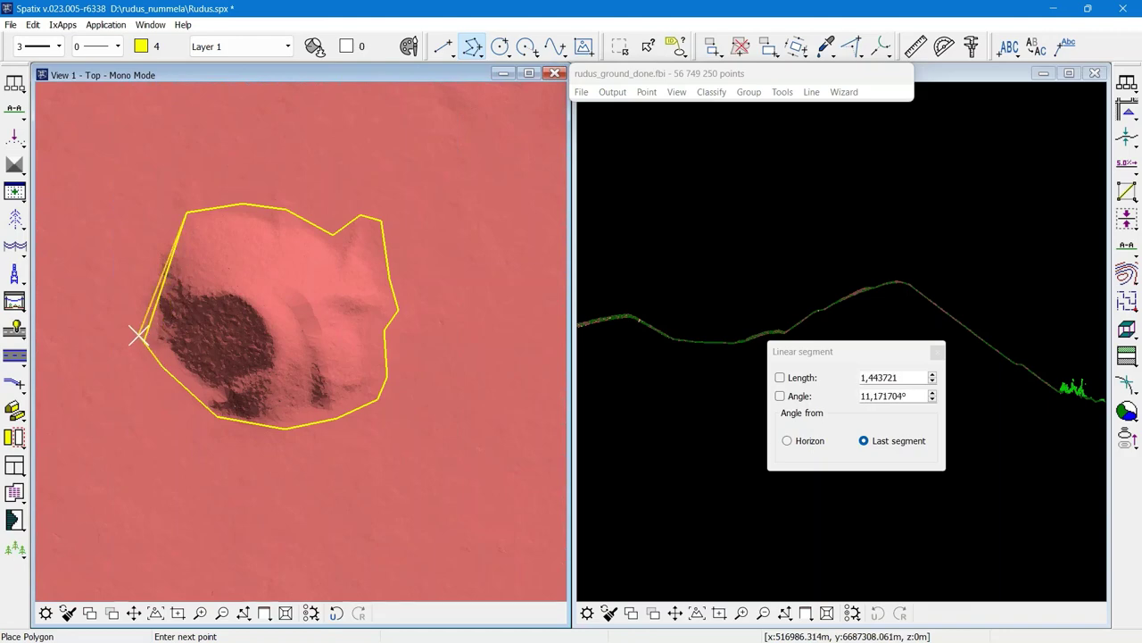
pyautogui.click(143, 342)
pyautogui.click(135, 295)
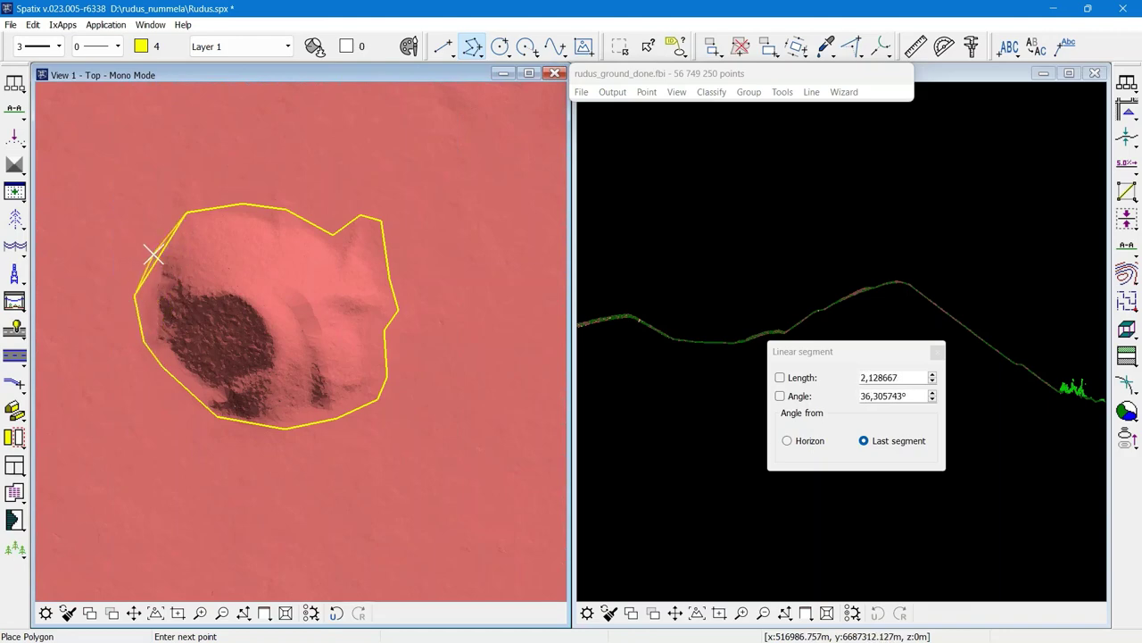
pyautogui.click(154, 252)
pyautogui.rightClick(198, 276)
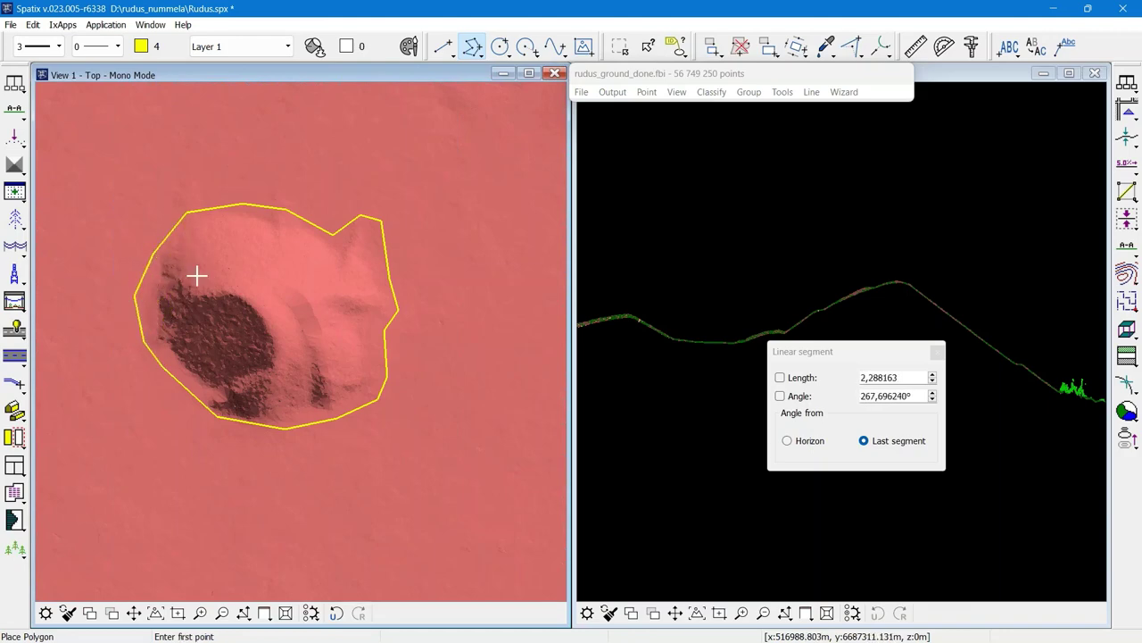
pyautogui.click(623, 48)
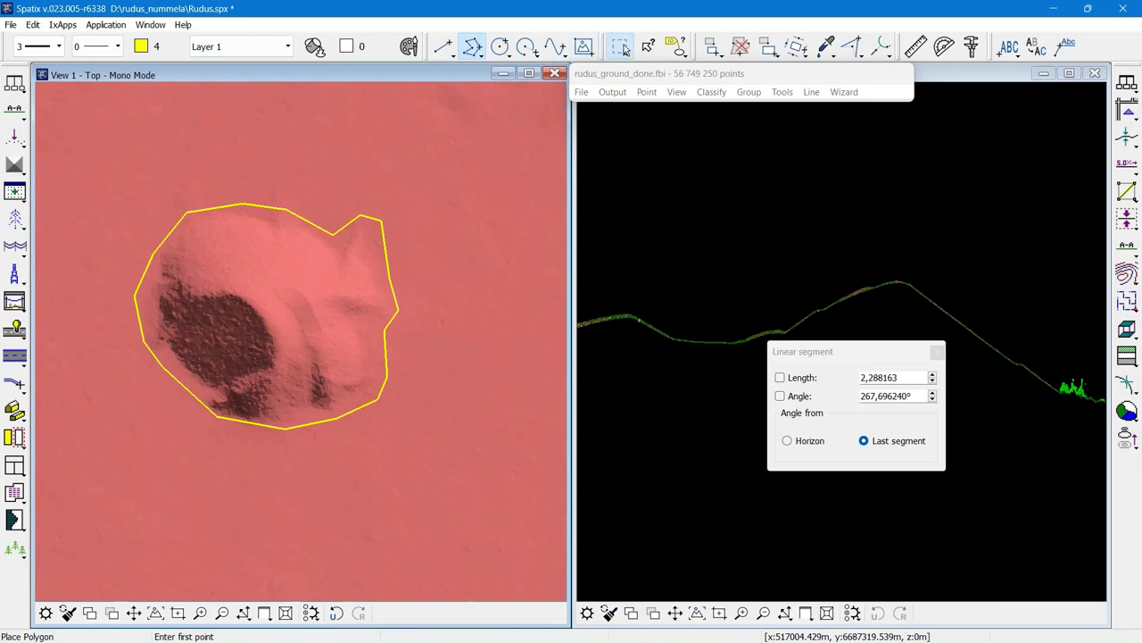
pyautogui.click(331, 232)
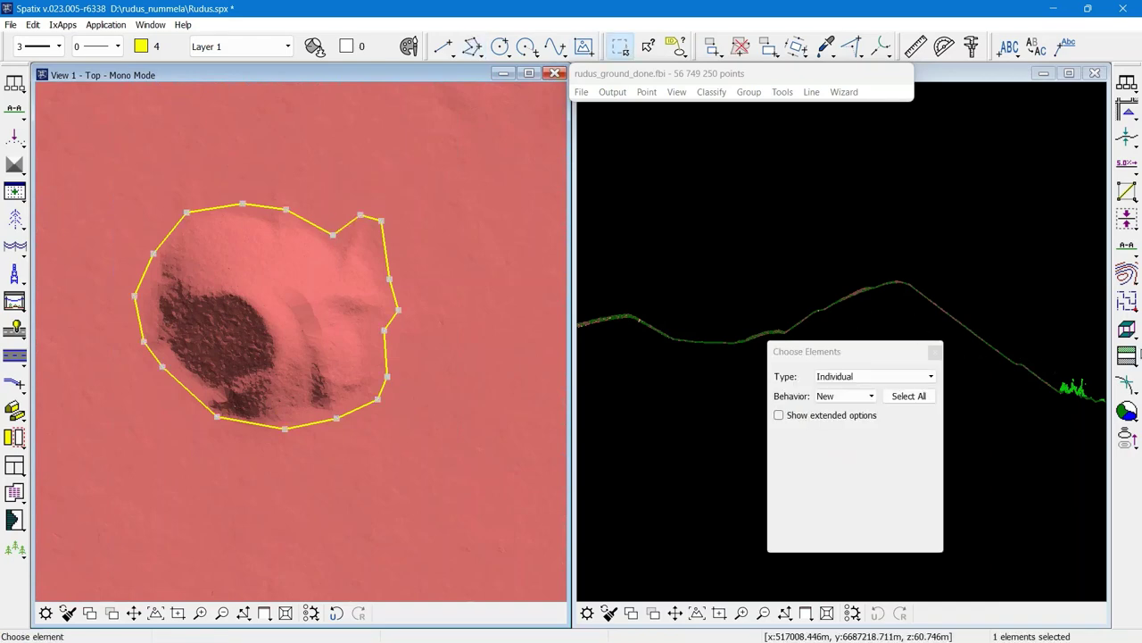
# Set up Compute Stockpile Volume with Display only and red height 2.0 m
pyautogui.click(1127, 329)
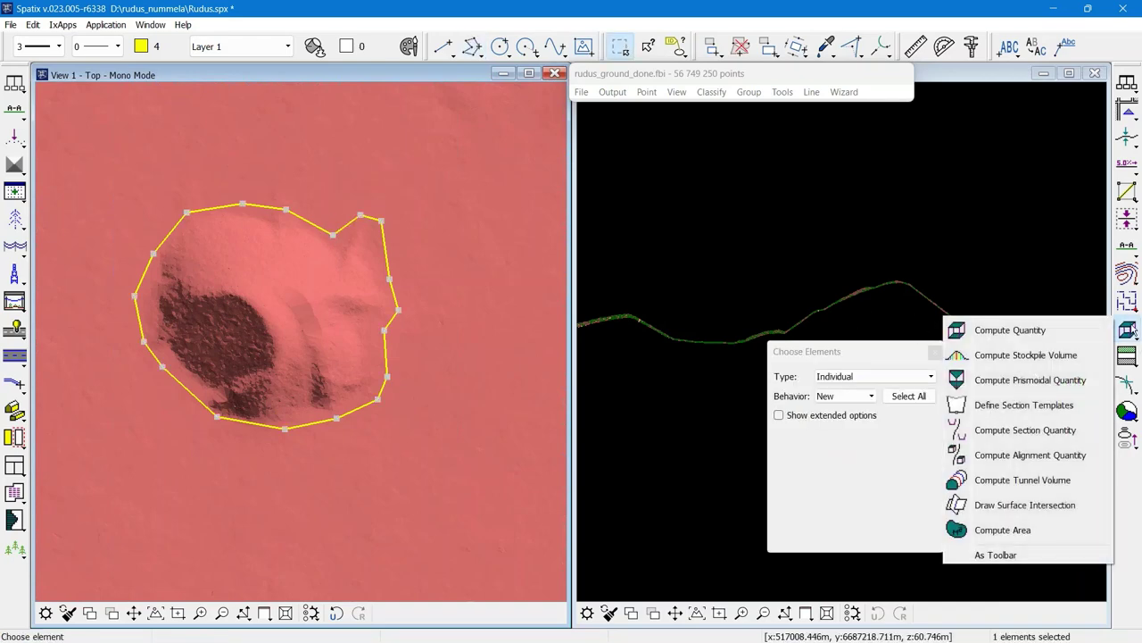
pyautogui.click(1035, 355)
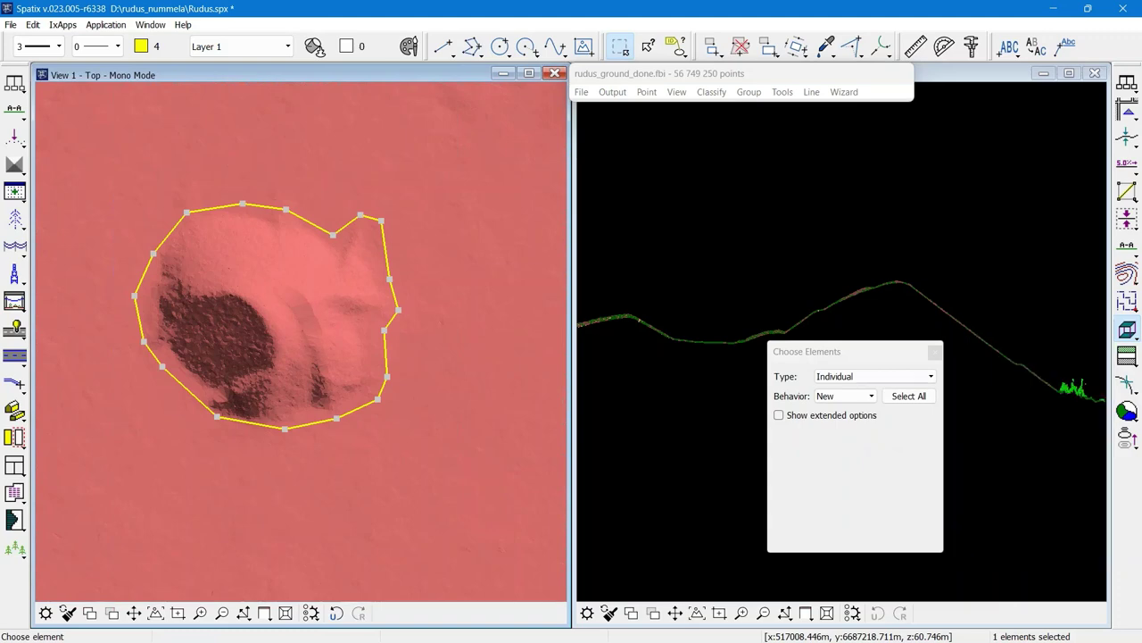
pyautogui.click(614, 185)
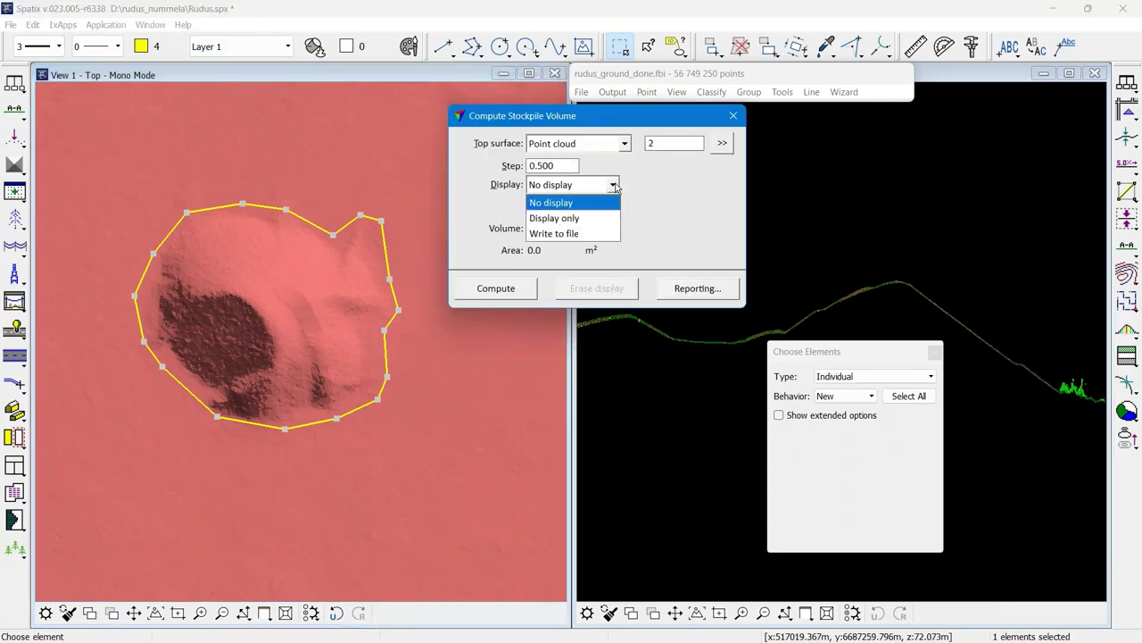
pyautogui.click(594, 219)
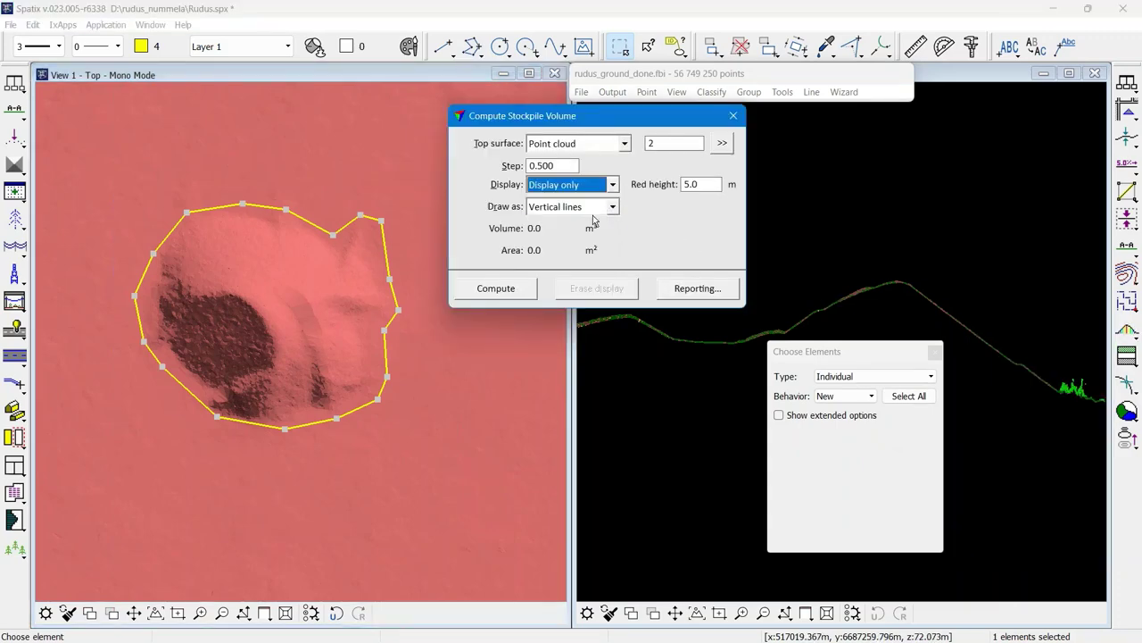
pyautogui.doubleClick(706, 187)
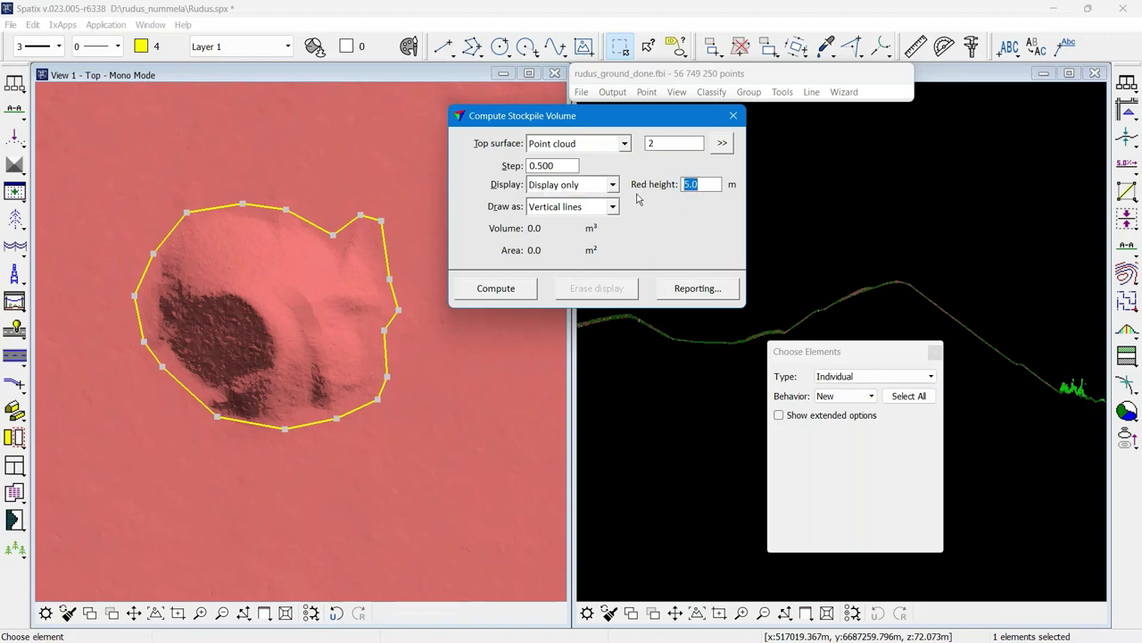
pyautogui.write('2')
pyautogui.press('Tab')
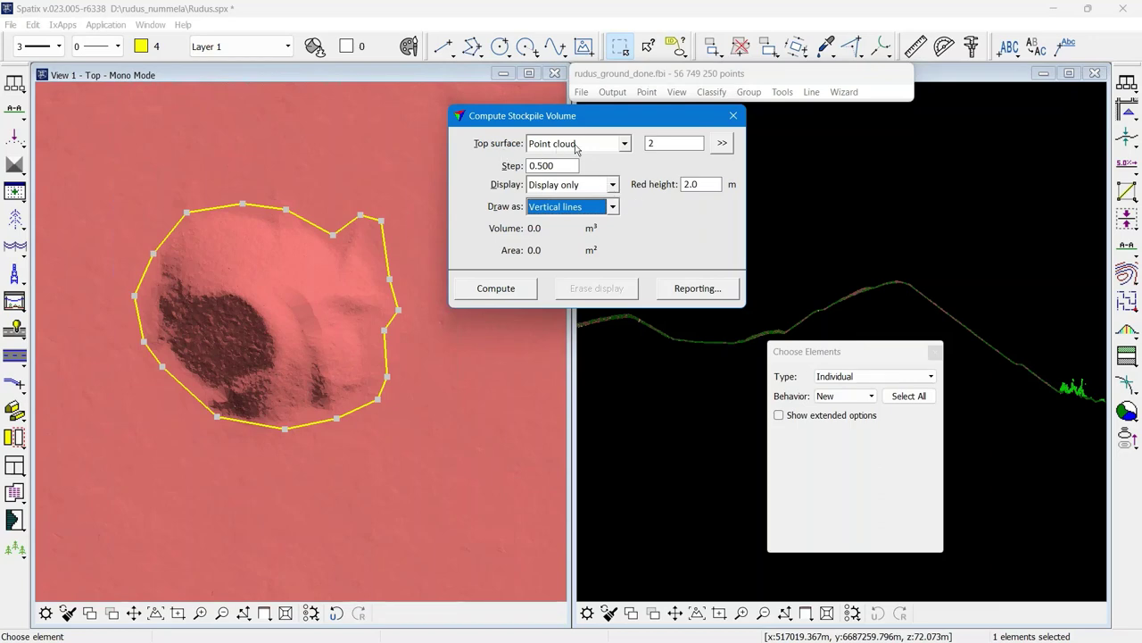
pyautogui.click(653, 143)
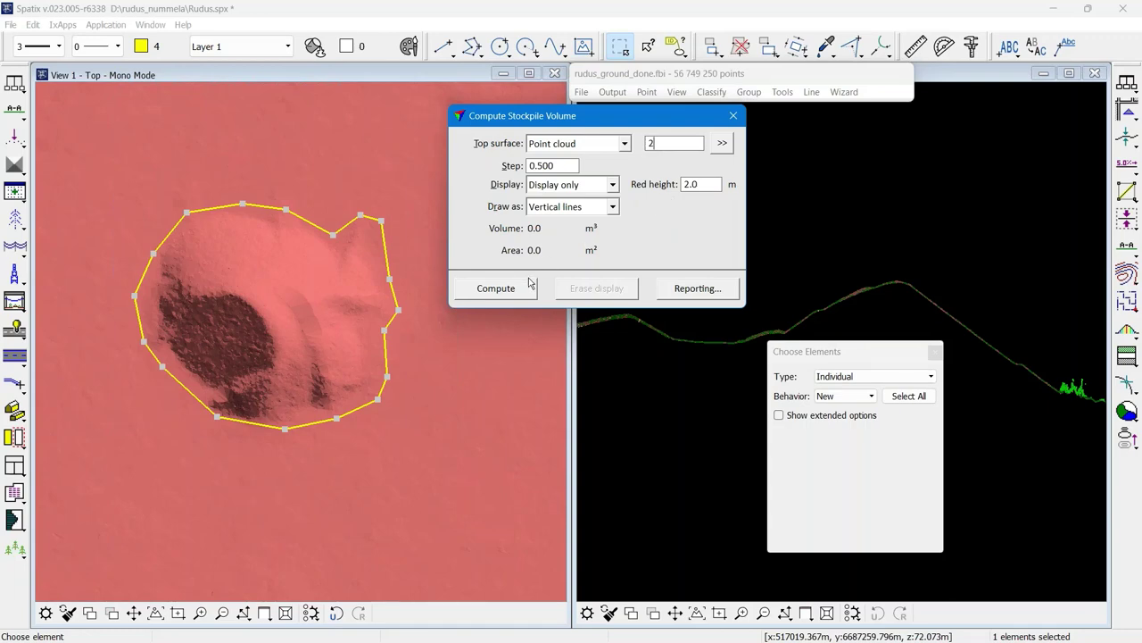
# Compute the volume (75.6 m³ over 99.3 m²) and review the report
pyautogui.click(496, 288)
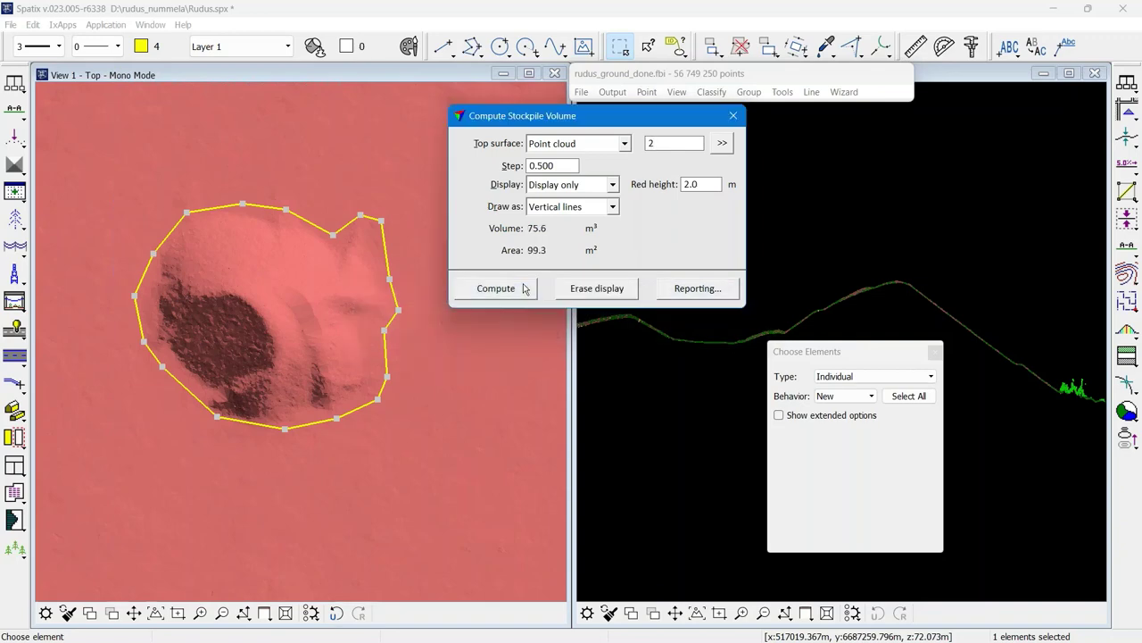
pyautogui.click(698, 288)
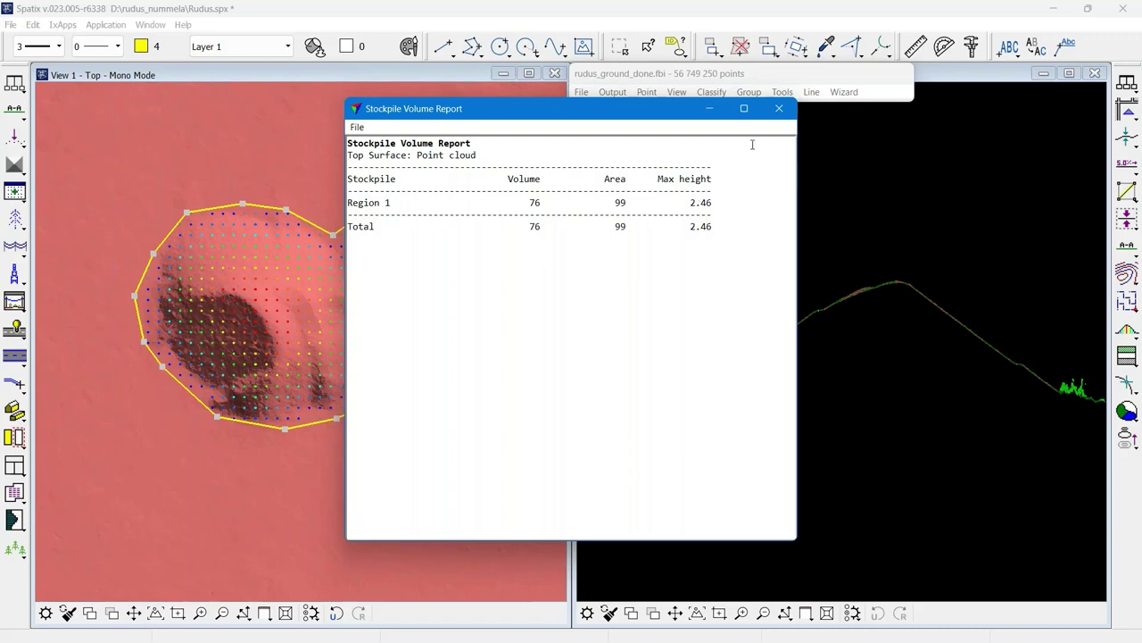
pyautogui.click(773, 111)
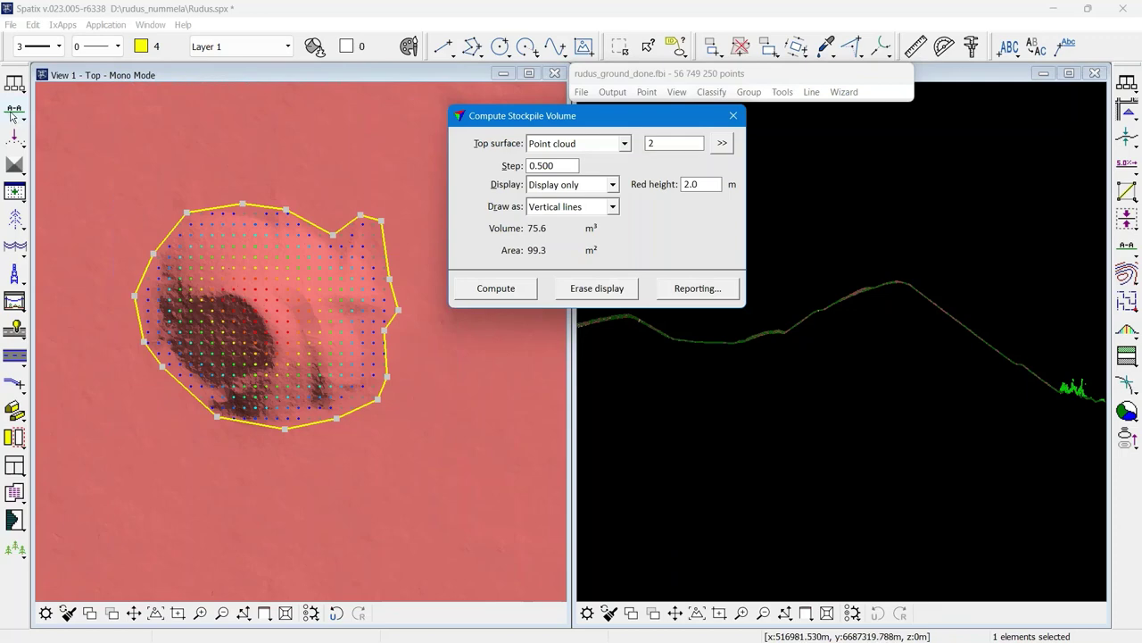
# Draw a 0.250 m deep vertical section across the stockpile, profiled in the right view
pyautogui.click(13, 113)
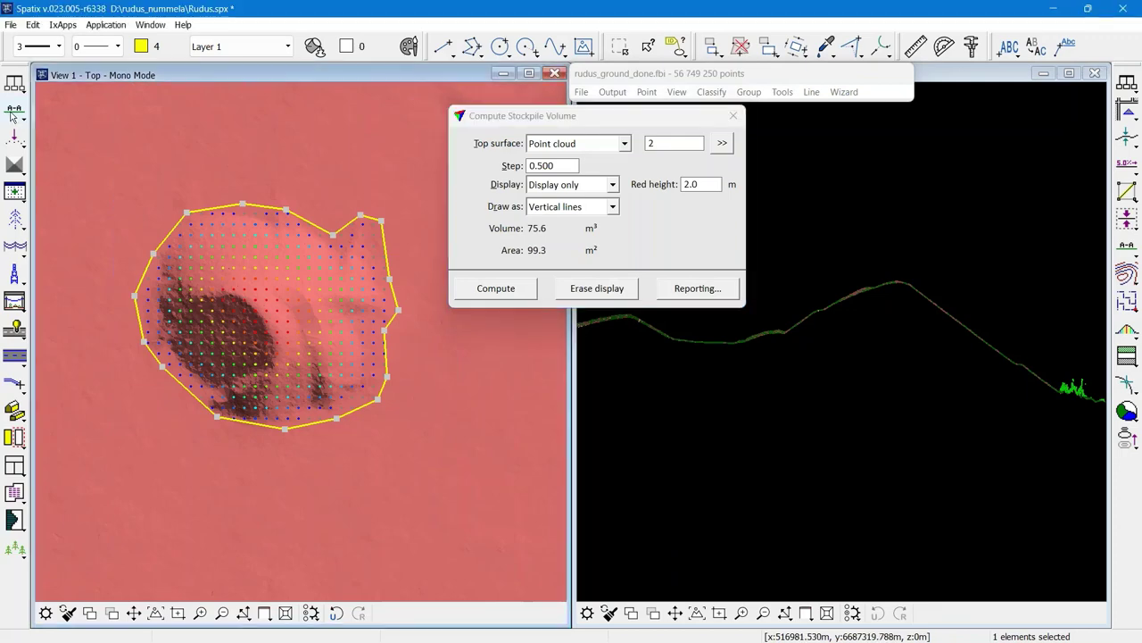
pyautogui.click(125, 299)
pyautogui.click(418, 299)
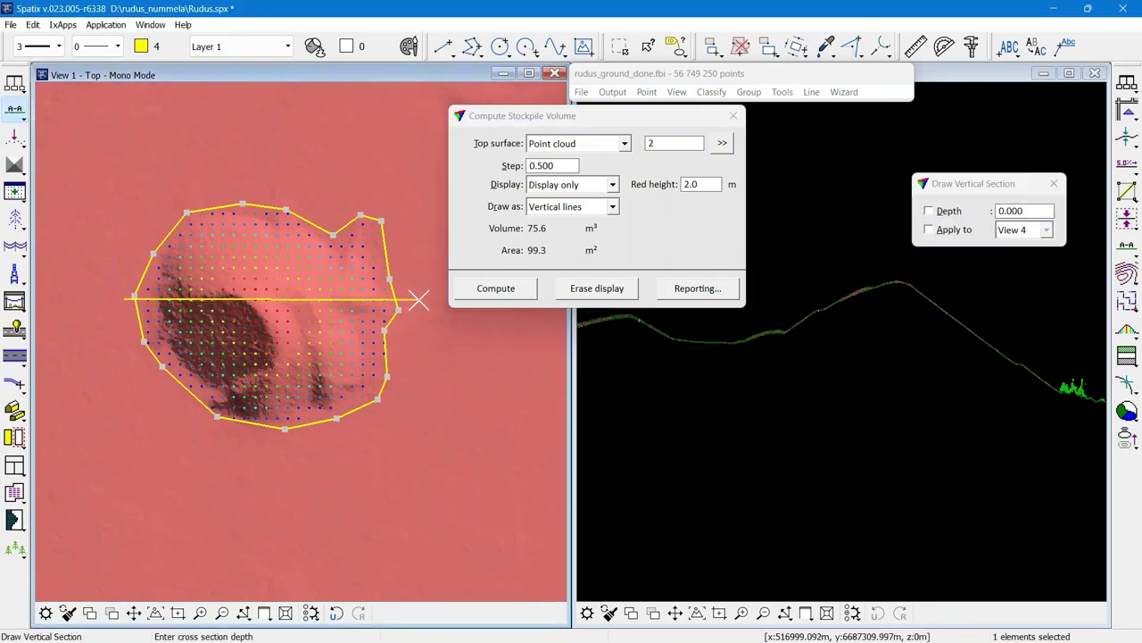
pyautogui.click(929, 210)
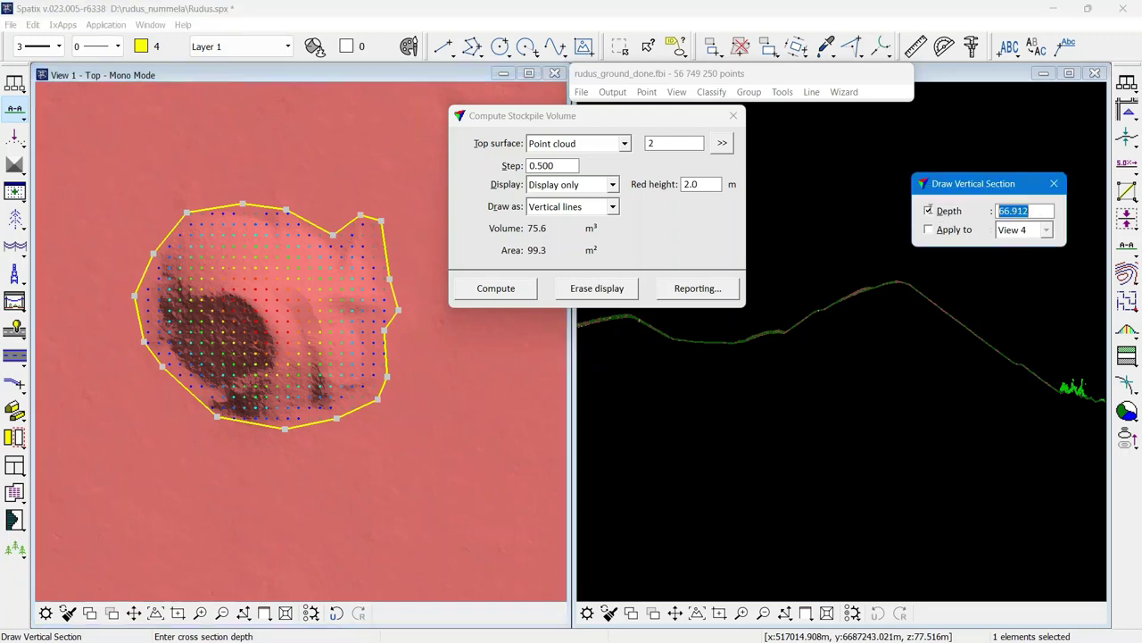
pyautogui.write('0.250')
pyautogui.click(423, 342)
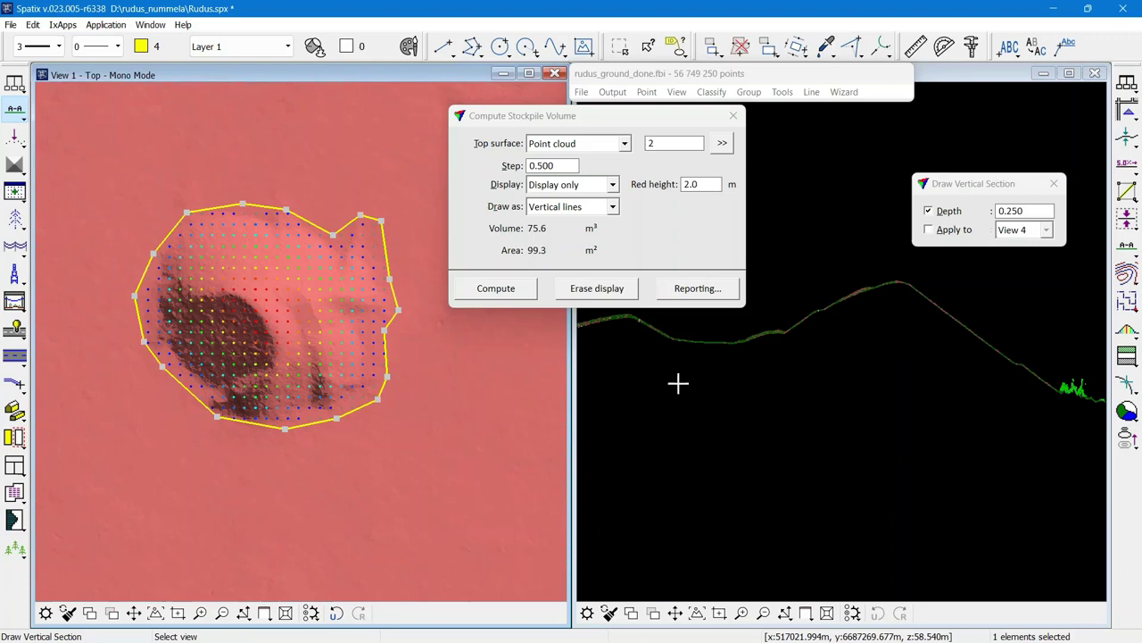
pyautogui.click(750, 383)
pyautogui.moveTo(631, 118); pyautogui.dragTo(505, 80)
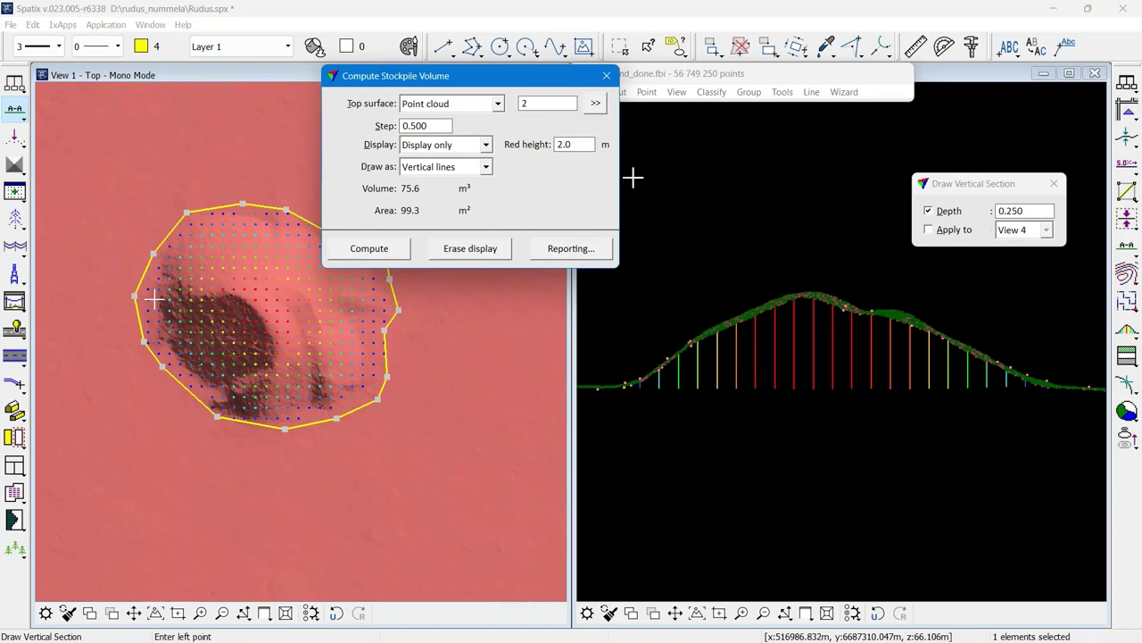
pyautogui.click(676, 92)
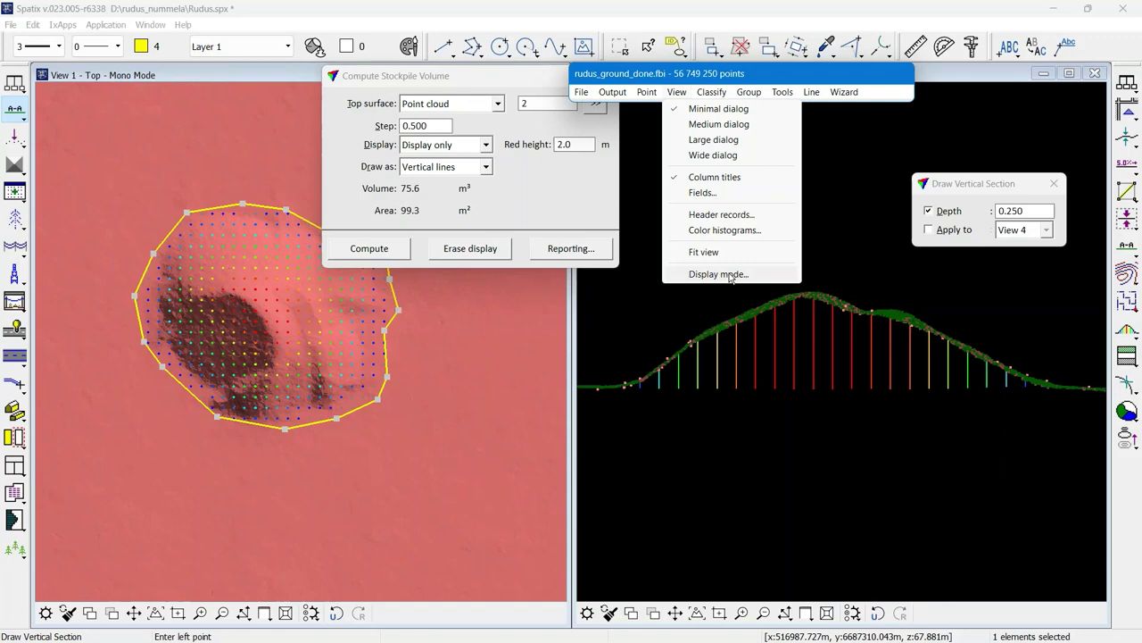
# Show only Ground-class points in the profile view
pyautogui.click(730, 275)
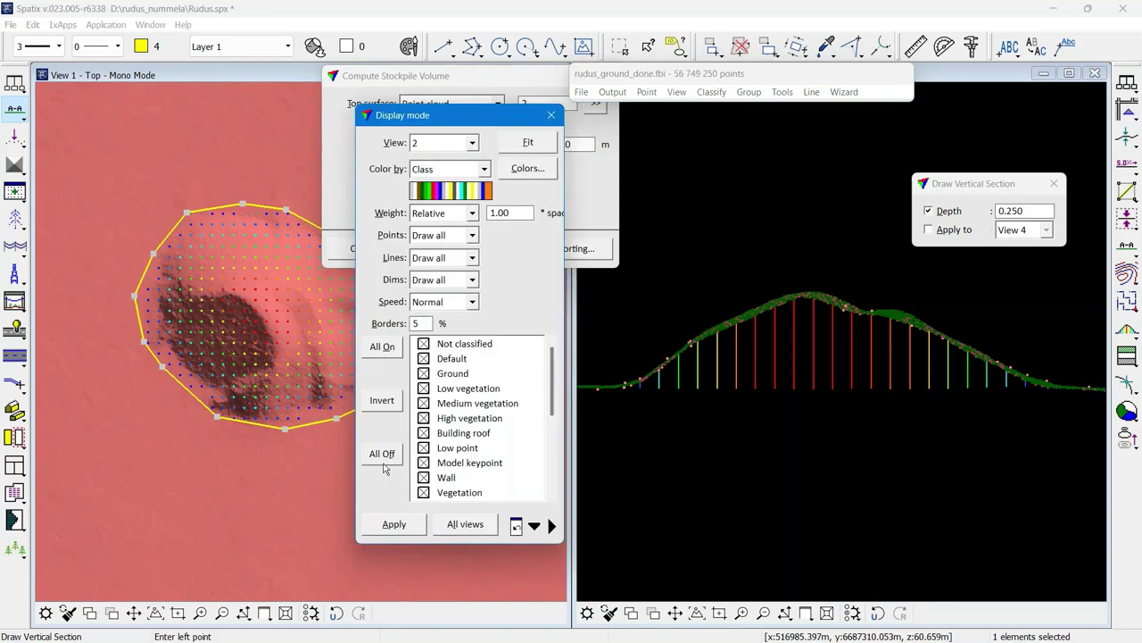
pyautogui.click(382, 454)
pyautogui.click(423, 373)
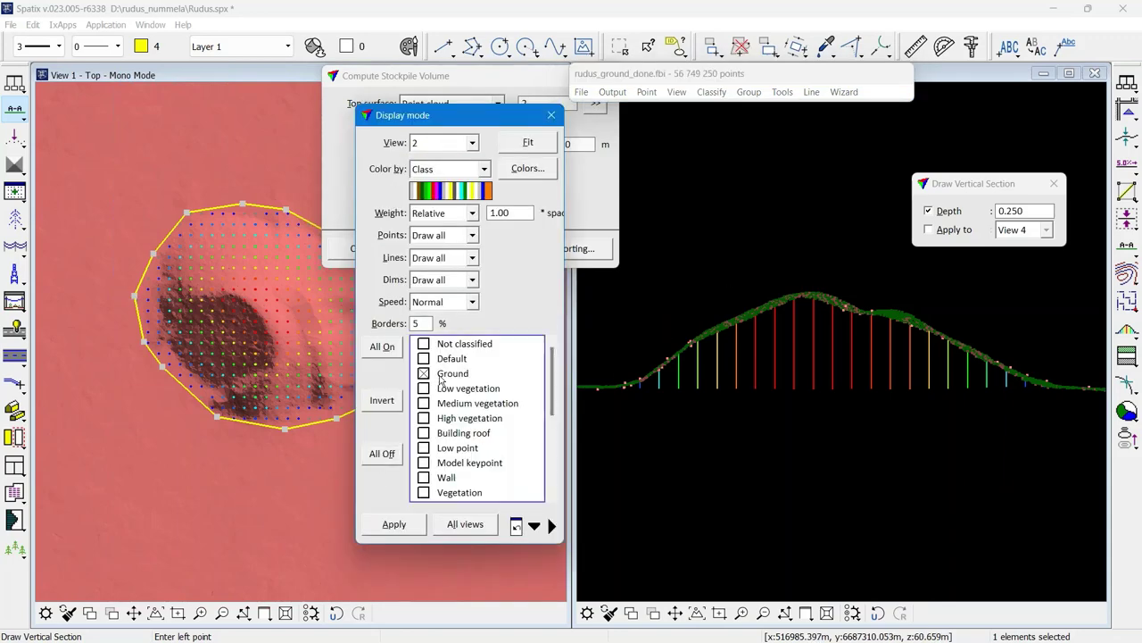
pyautogui.click(420, 523)
pyautogui.click(551, 116)
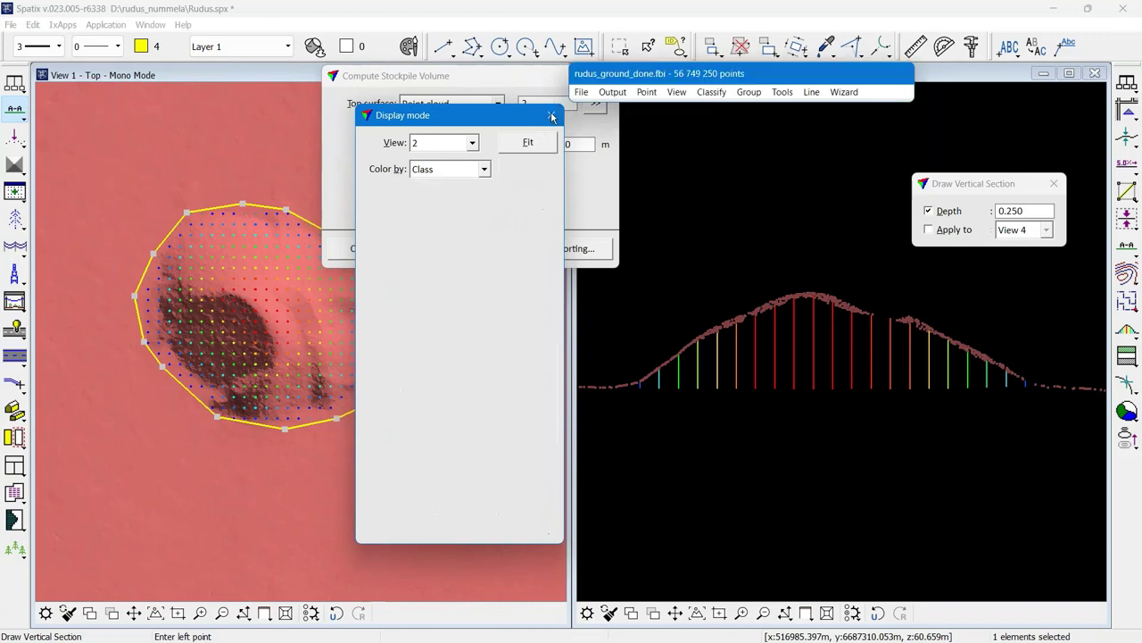
# Use Move Section to step the section four steps forward, then two back
pyautogui.click(15, 110)
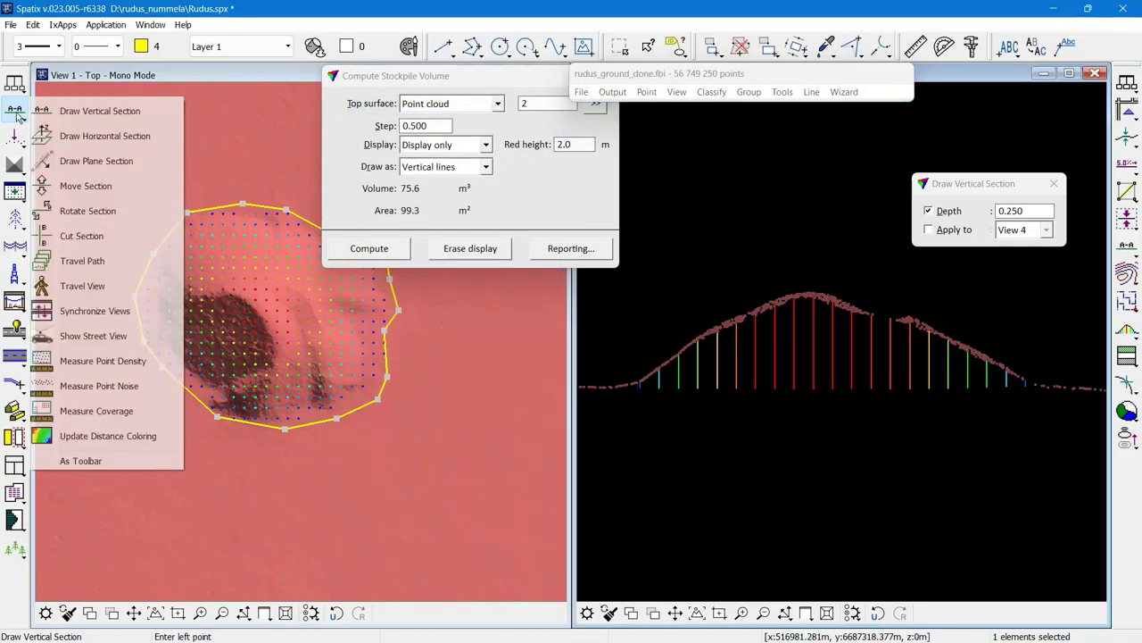
pyautogui.click(85, 185)
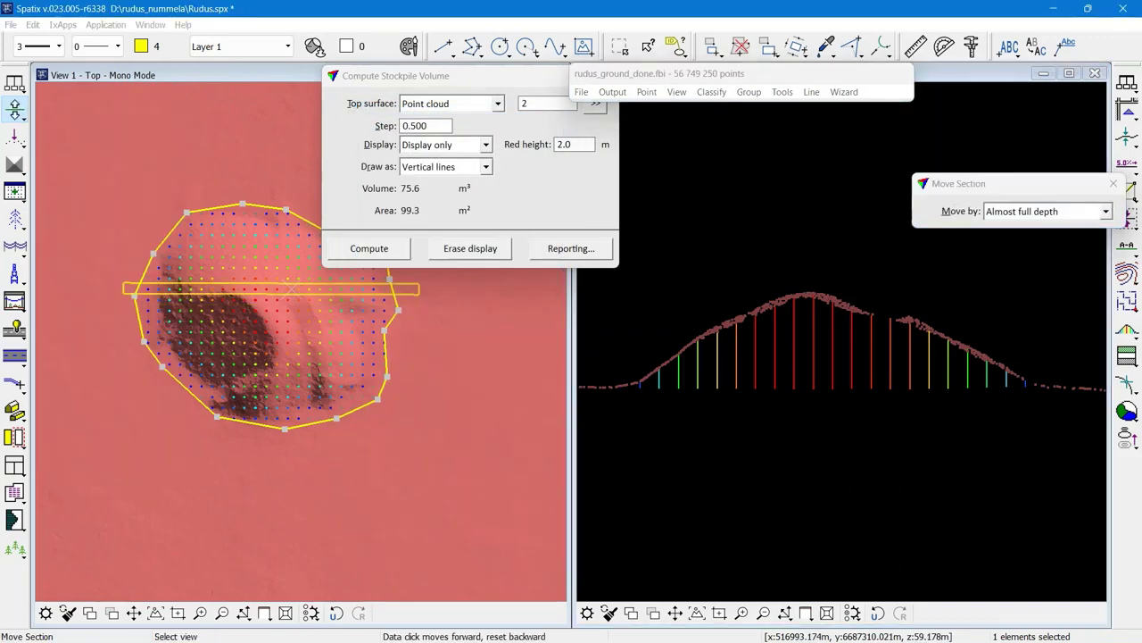
pyautogui.click(877, 444)
pyautogui.click(877, 444)
pyautogui.click(878, 444)
pyautogui.click(878, 444)
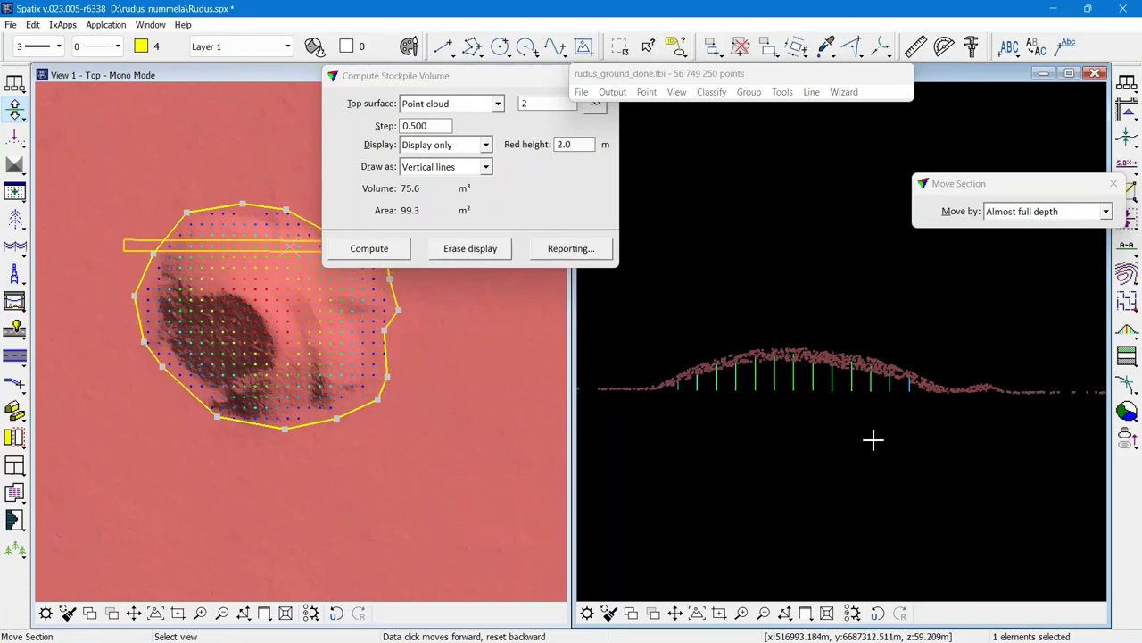
pyautogui.rightClick(844, 398)
pyautogui.rightClick(843, 398)
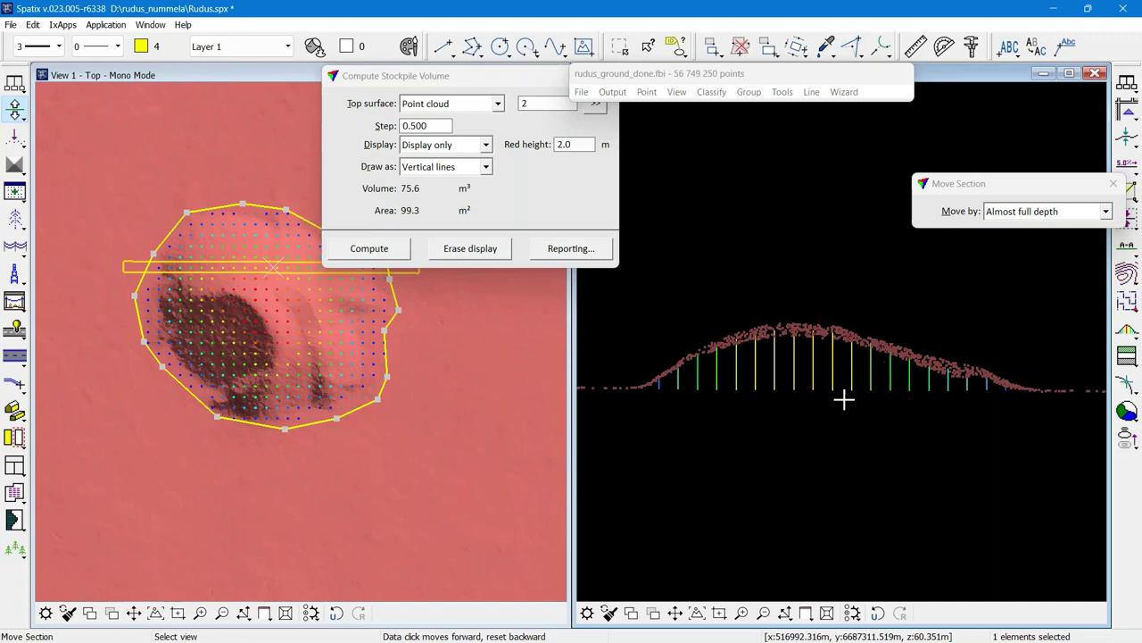
# Advance the section to the stockpile's southern edge, then step back two positions
pyautogui.click(843, 398)
pyautogui.click(844, 399)
pyautogui.click(844, 399)
pyautogui.click(844, 399)
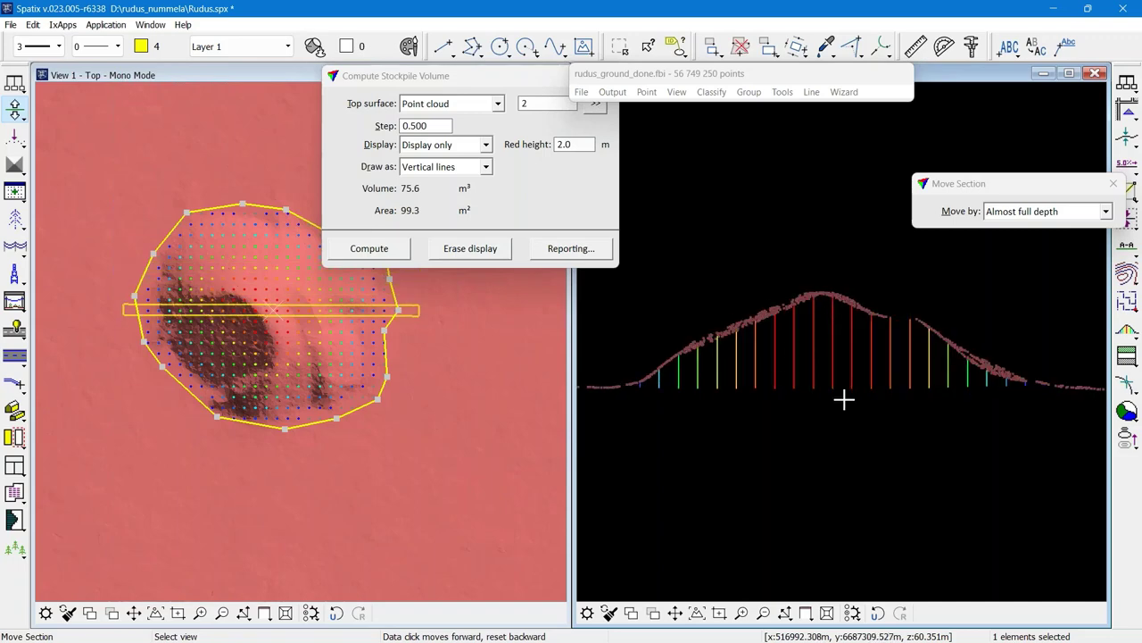
pyautogui.click(843, 399)
pyautogui.click(844, 399)
pyautogui.click(843, 399)
pyautogui.click(843, 399)
pyautogui.click(843, 399)
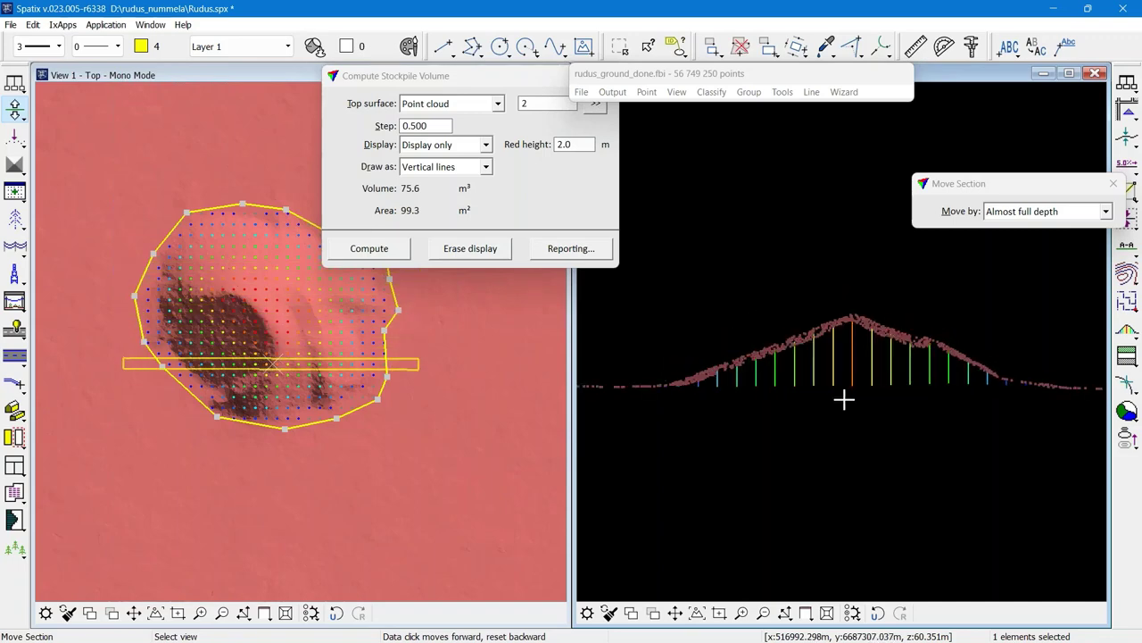
pyautogui.click(843, 399)
pyautogui.click(843, 399)
pyautogui.click(844, 399)
pyautogui.click(843, 399)
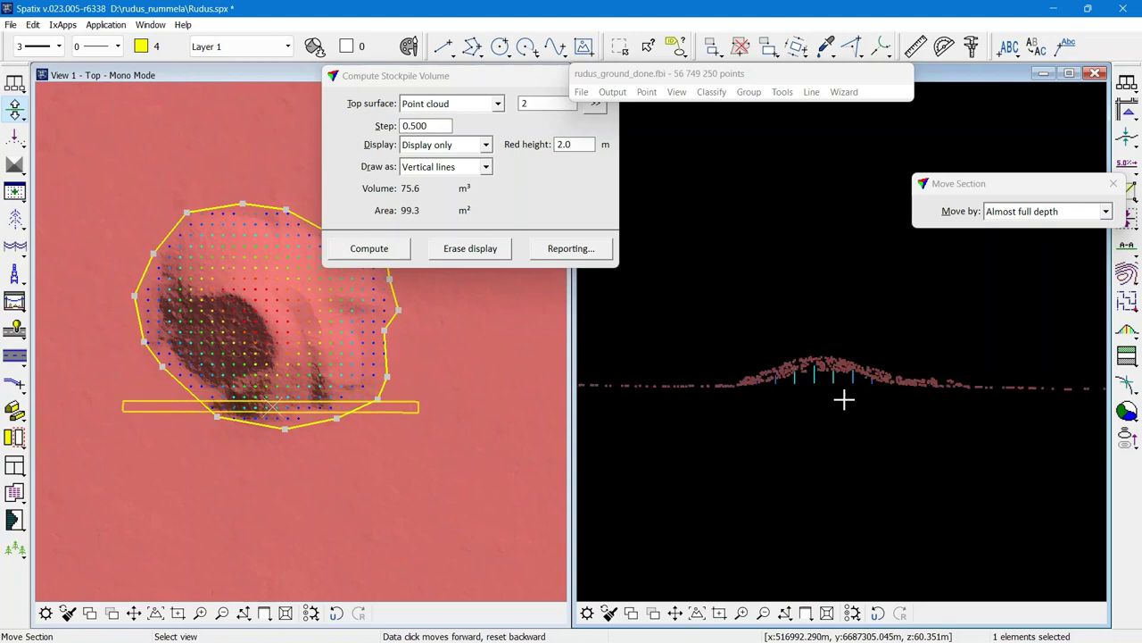
pyautogui.rightClick(844, 399)
pyautogui.rightClick(843, 399)
pyautogui.rightClick(843, 399)
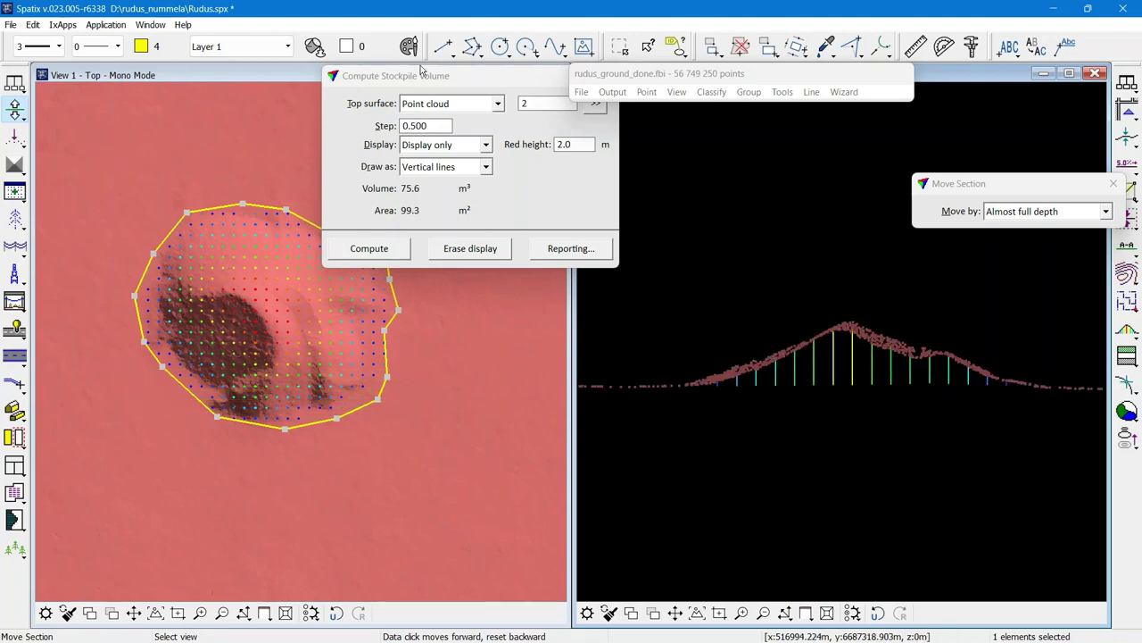
# Close the Compute Stockpile Volume dialog
pyautogui.click(621, 47)
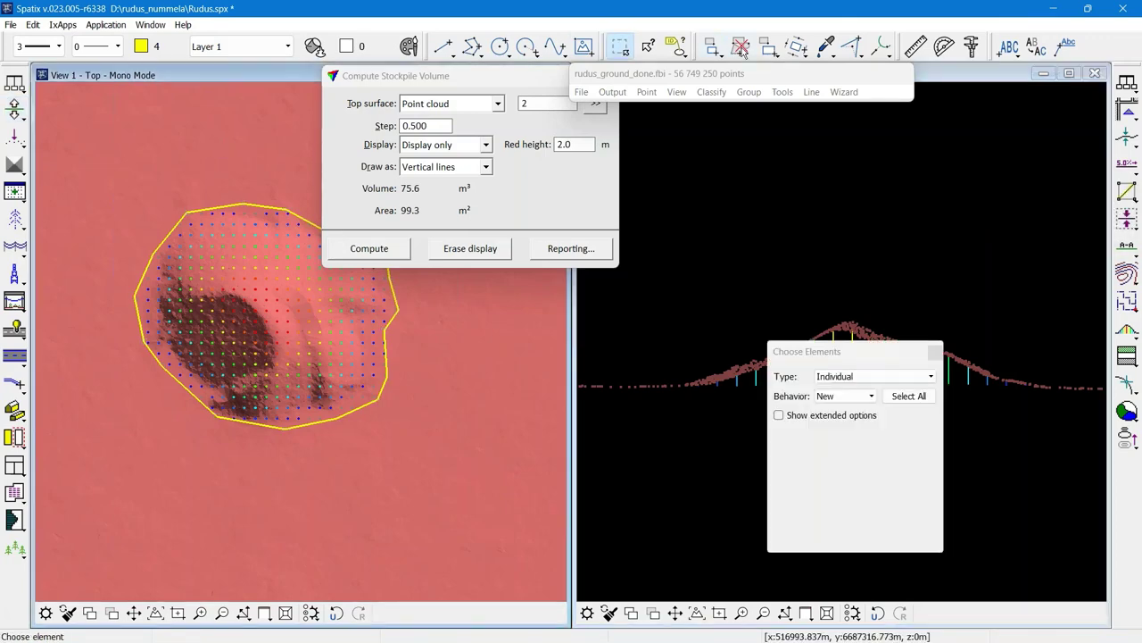
pyautogui.click(535, 75)
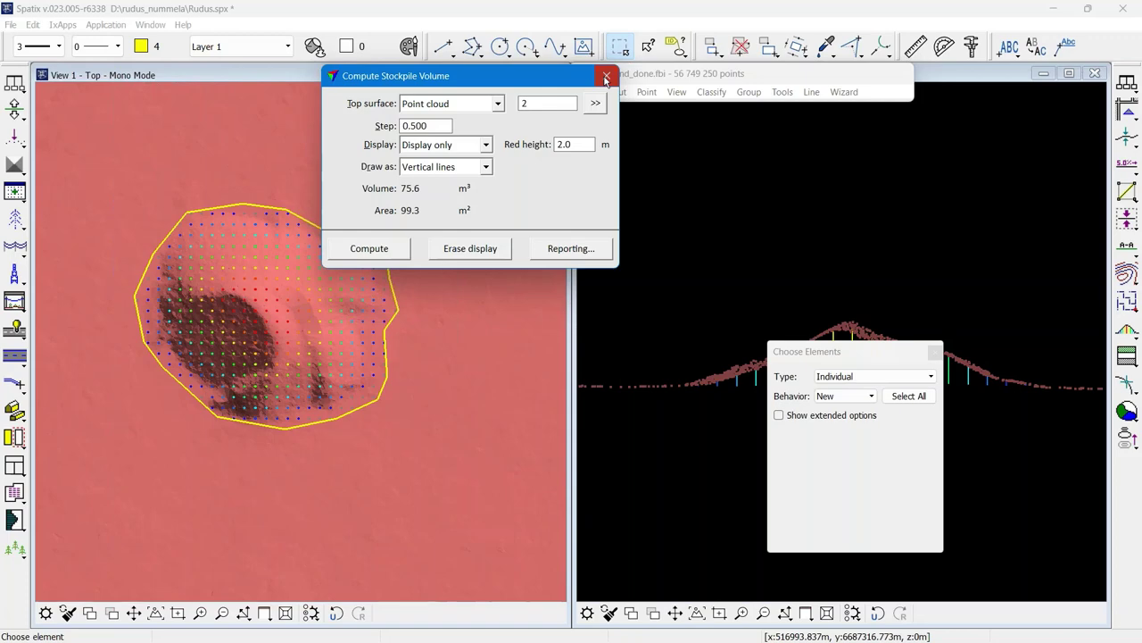
pyautogui.click(606, 78)
# Delete the yellow boundary polygon along with its height-coloured volume lines
pyautogui.click(741, 47)
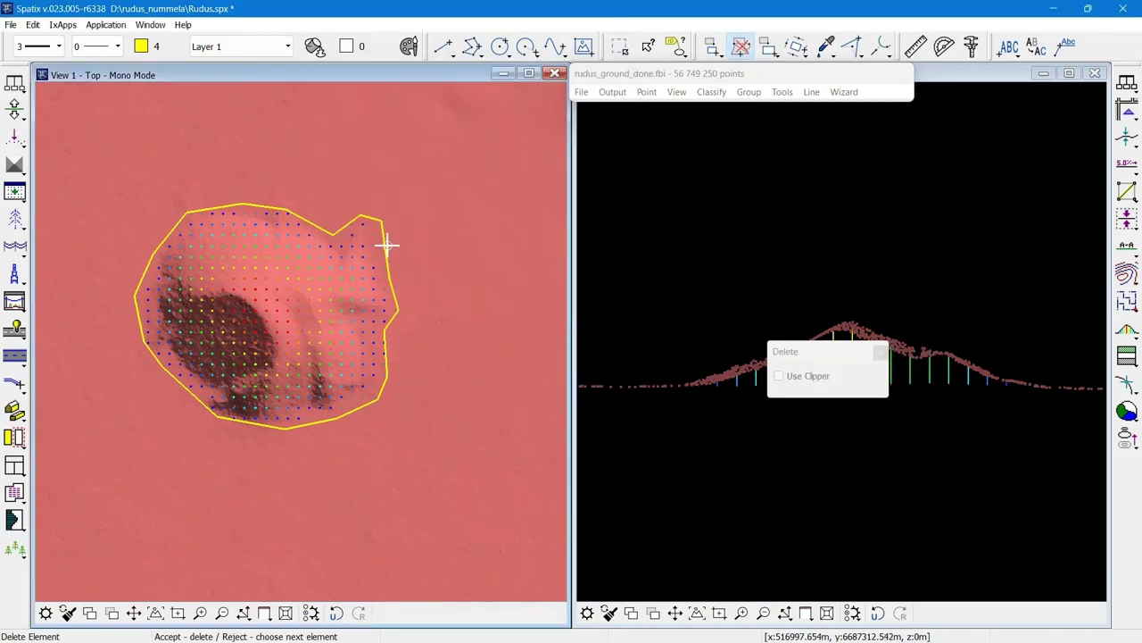
pyautogui.click(389, 242)
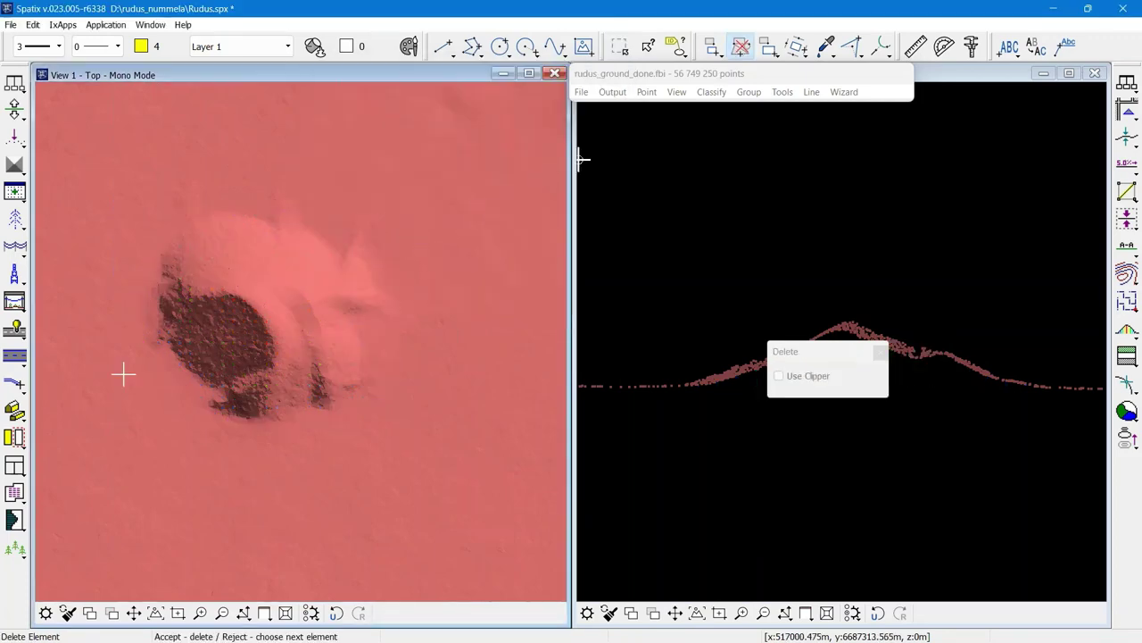
pyautogui.click(677, 92)
# Colour the point cloud by RGB colour with every class visible
pyautogui.click(675, 274)
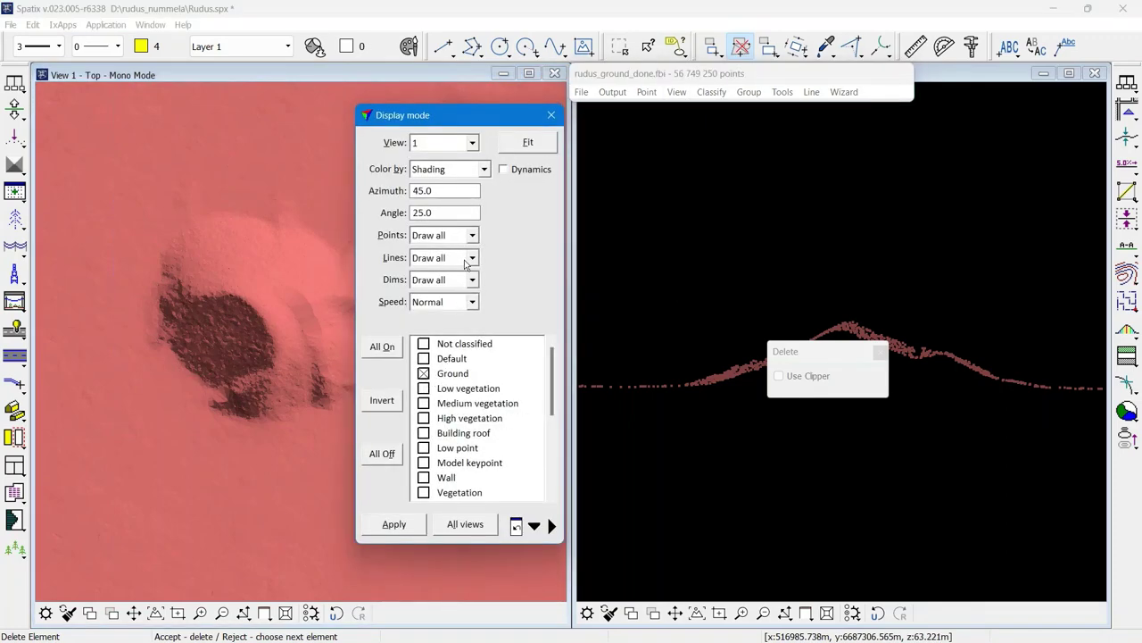
pyautogui.click(459, 171)
pyautogui.click(441, 218)
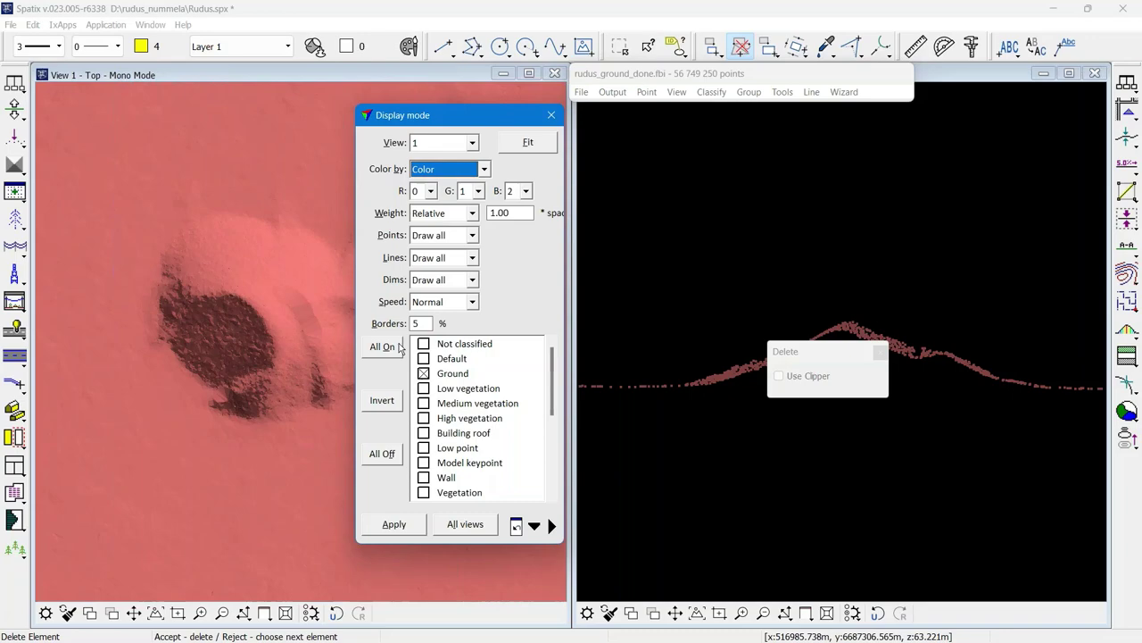
pyautogui.click(389, 350)
pyautogui.click(407, 527)
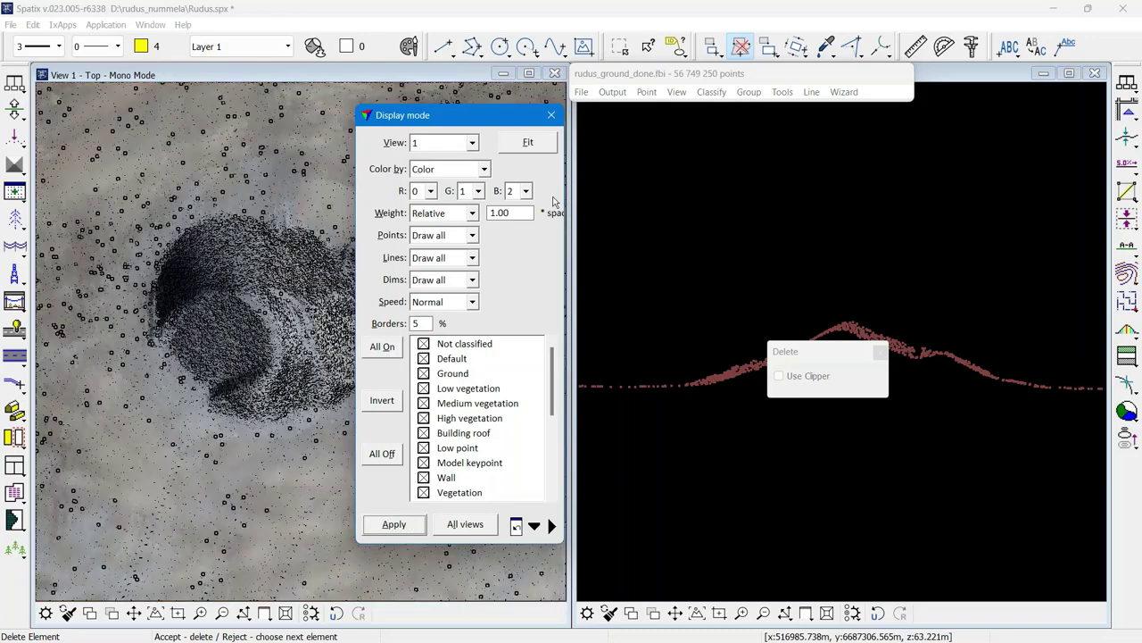
pyautogui.click(551, 115)
# Zoom out and pan the top view to show the whole quarry
pyautogui.scroll(-5, 295, 265)
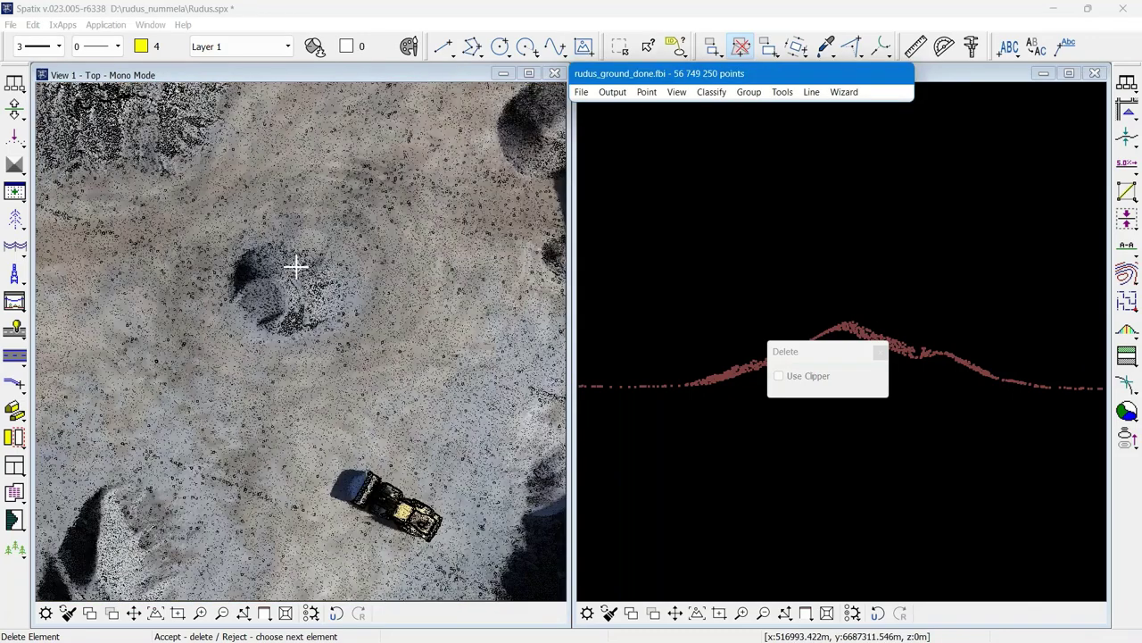
pyautogui.scroll(-2, 302, 266)
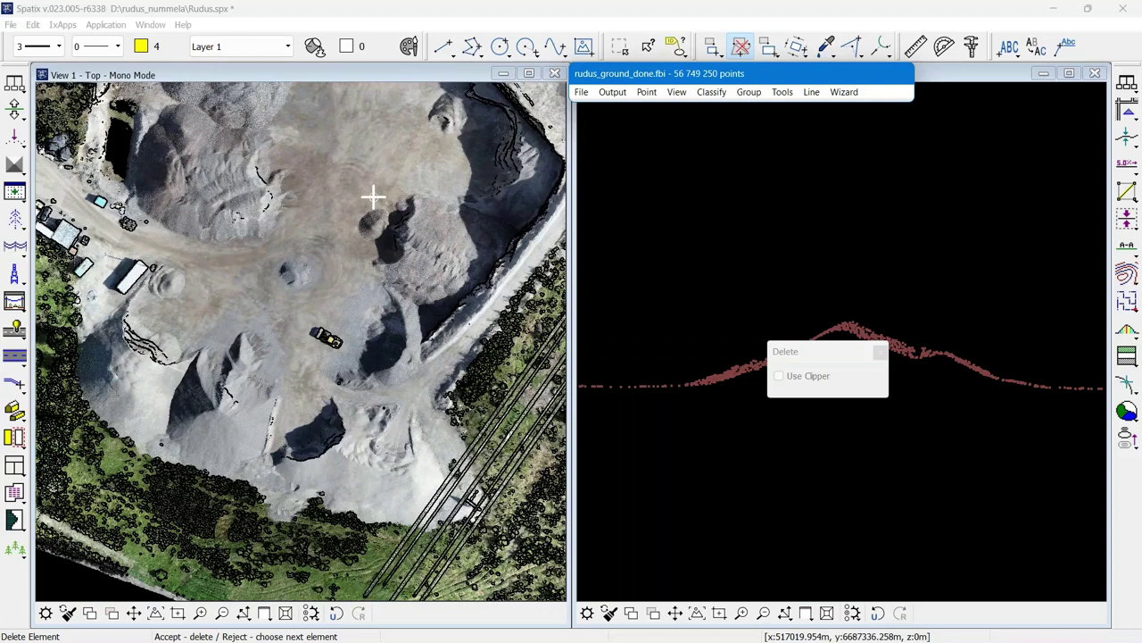
pyautogui.scroll(-2, 373, 197)
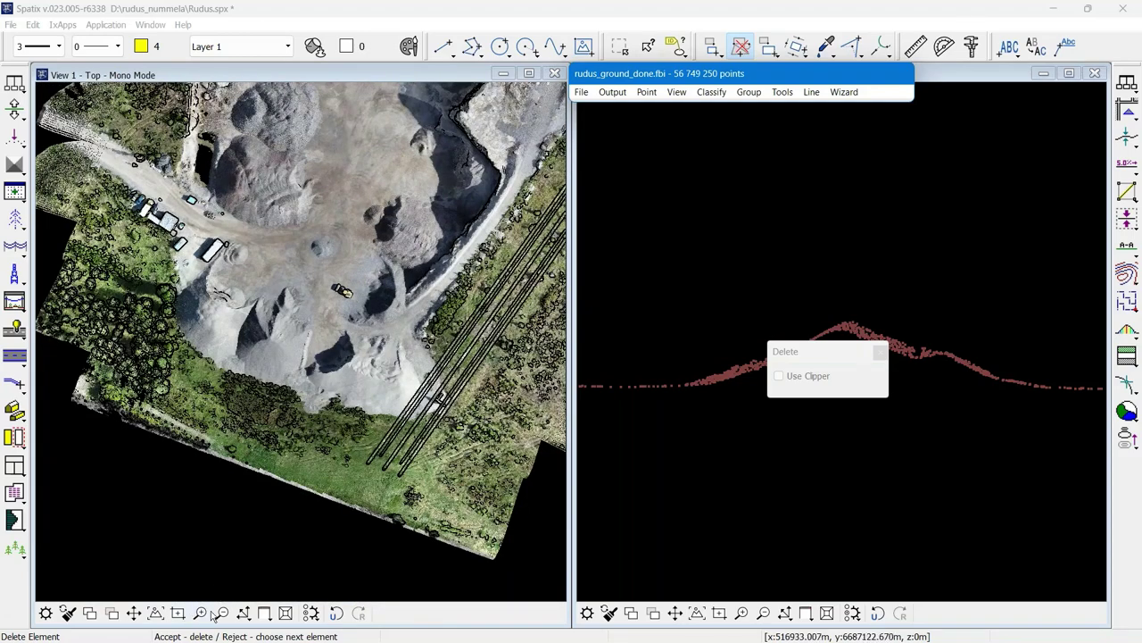
pyautogui.click(134, 613)
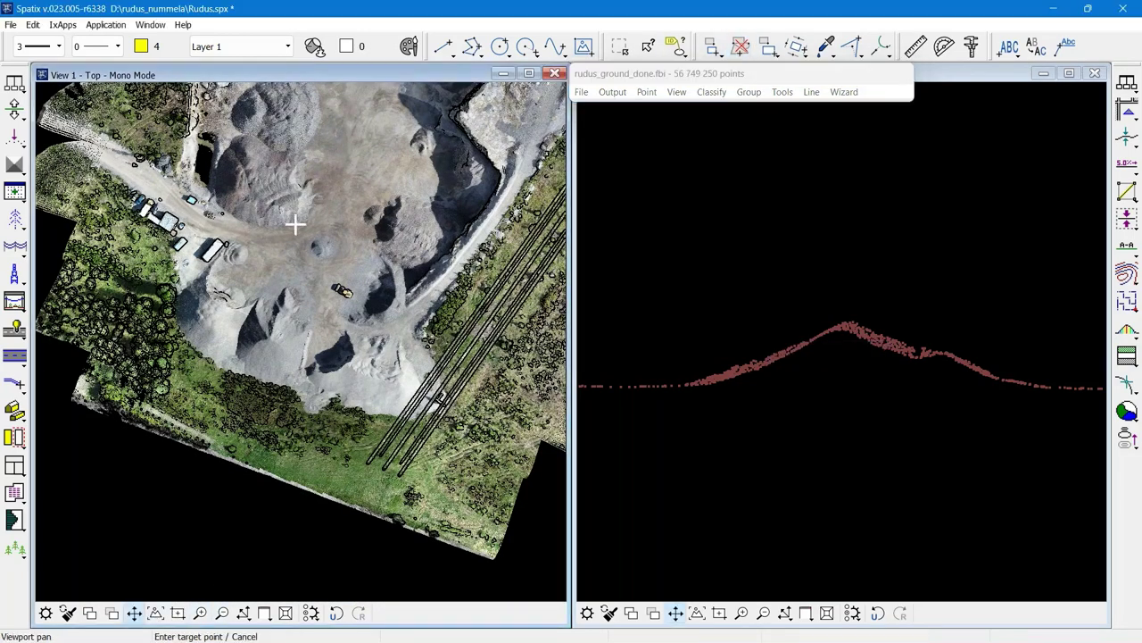
pyautogui.click(232, 89)
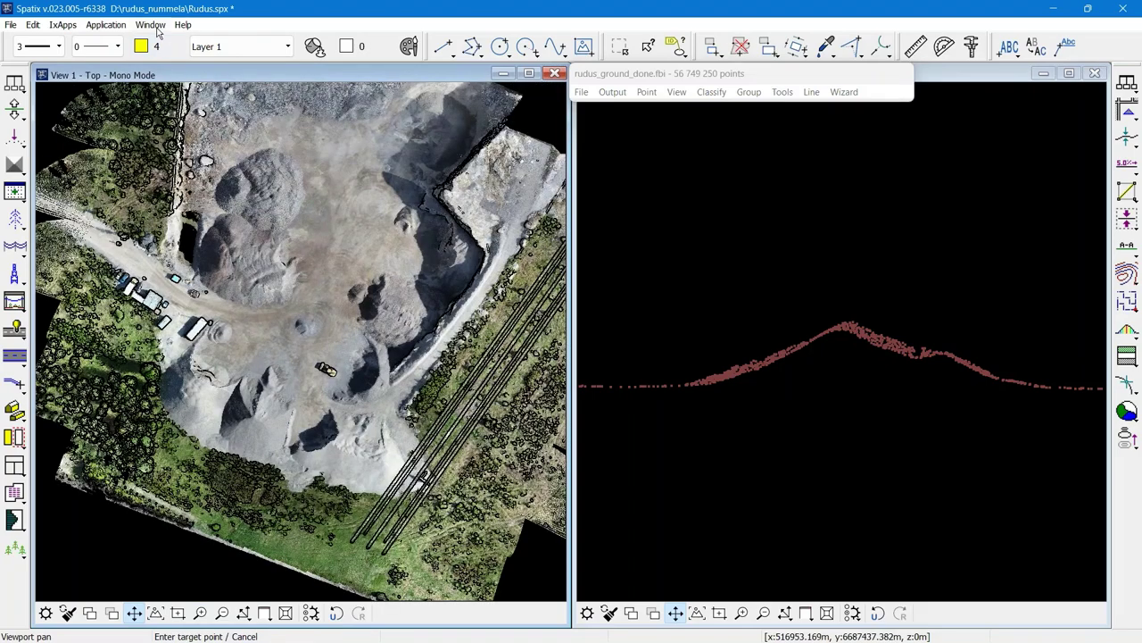
pyautogui.click(149, 24)
# Turn on Layer 5 to show the red stockpile outlines
pyautogui.click(199, 243)
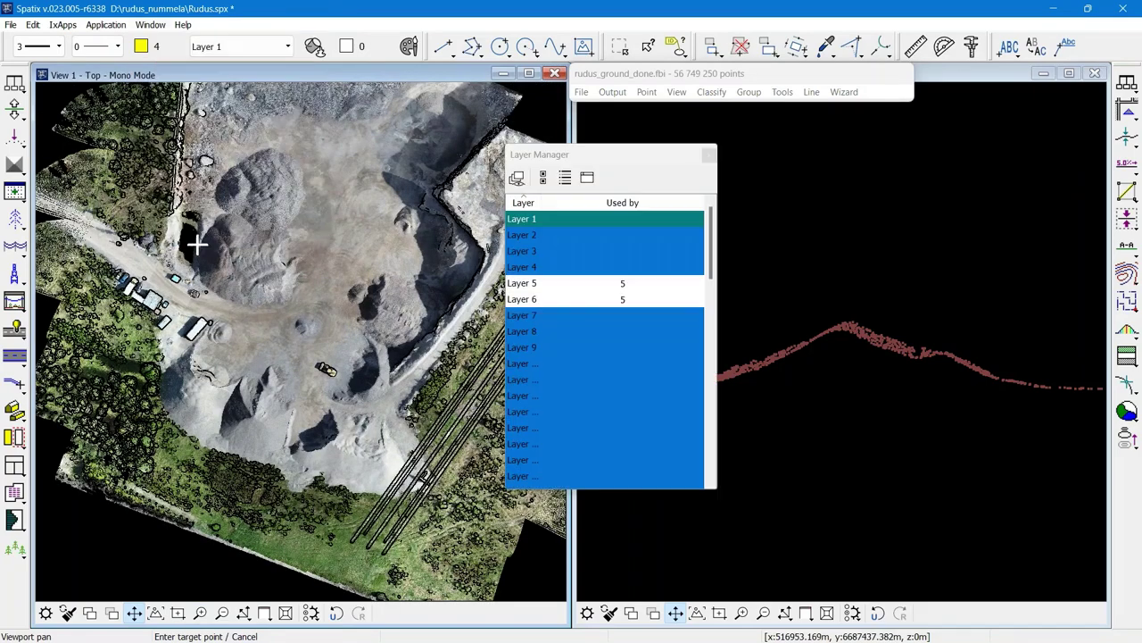
pyautogui.keyDown('ctrl'); pyautogui.click(601, 288); pyautogui.keyUp('ctrl')
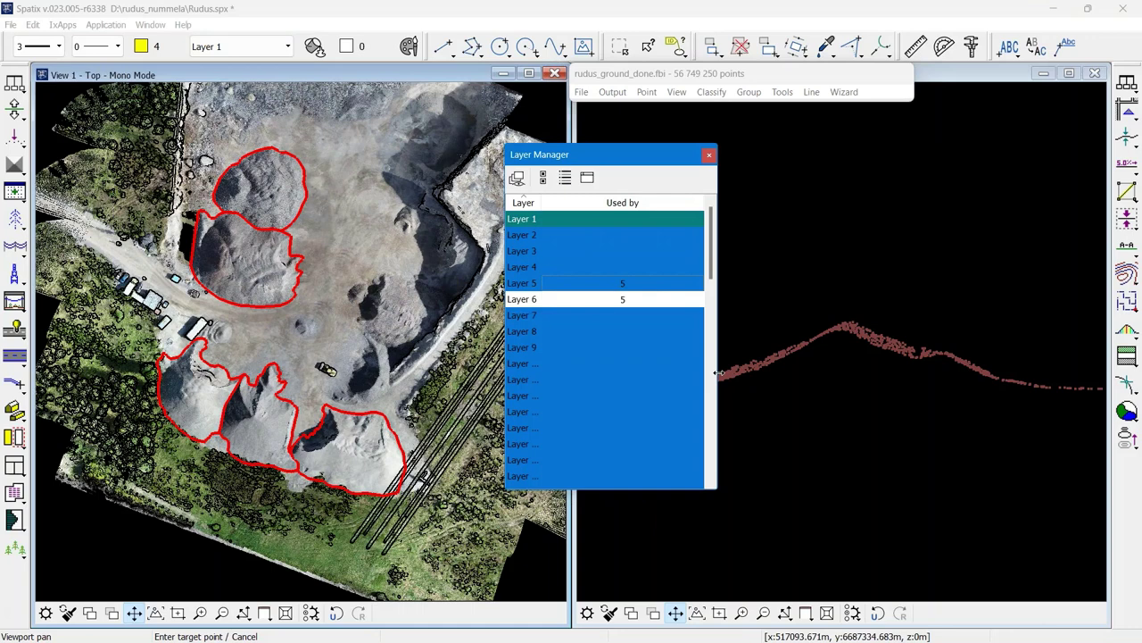
pyautogui.click(709, 156)
# Colour points by class, hide Low vegetation, and start Draw Vertical Section
pyautogui.click(677, 92)
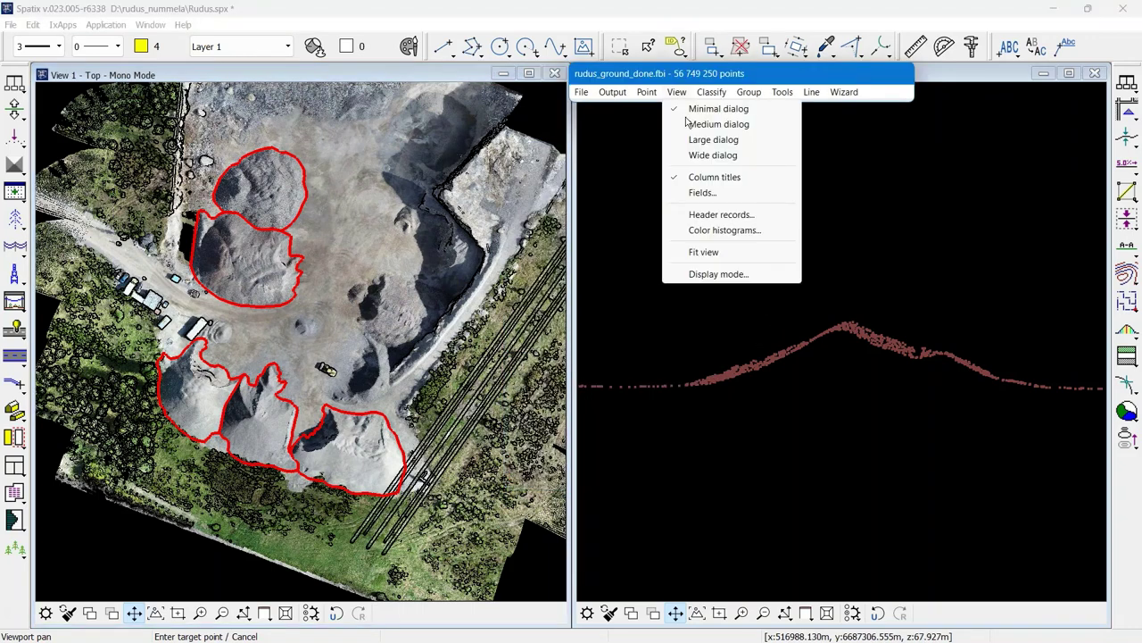
pyautogui.click(718, 273)
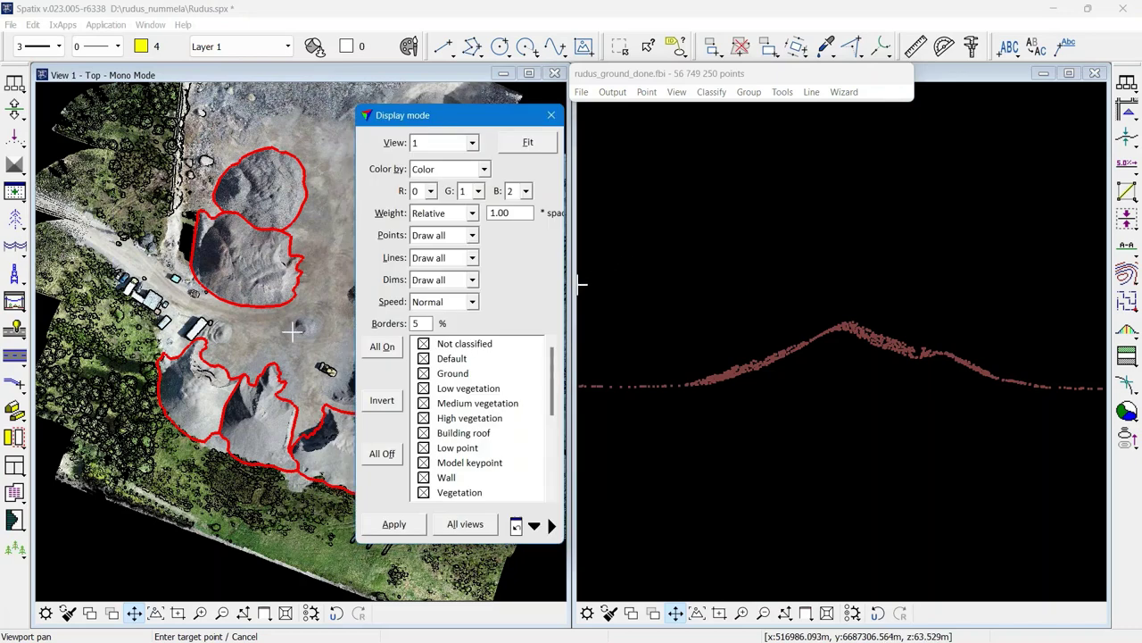
pyautogui.click(440, 170)
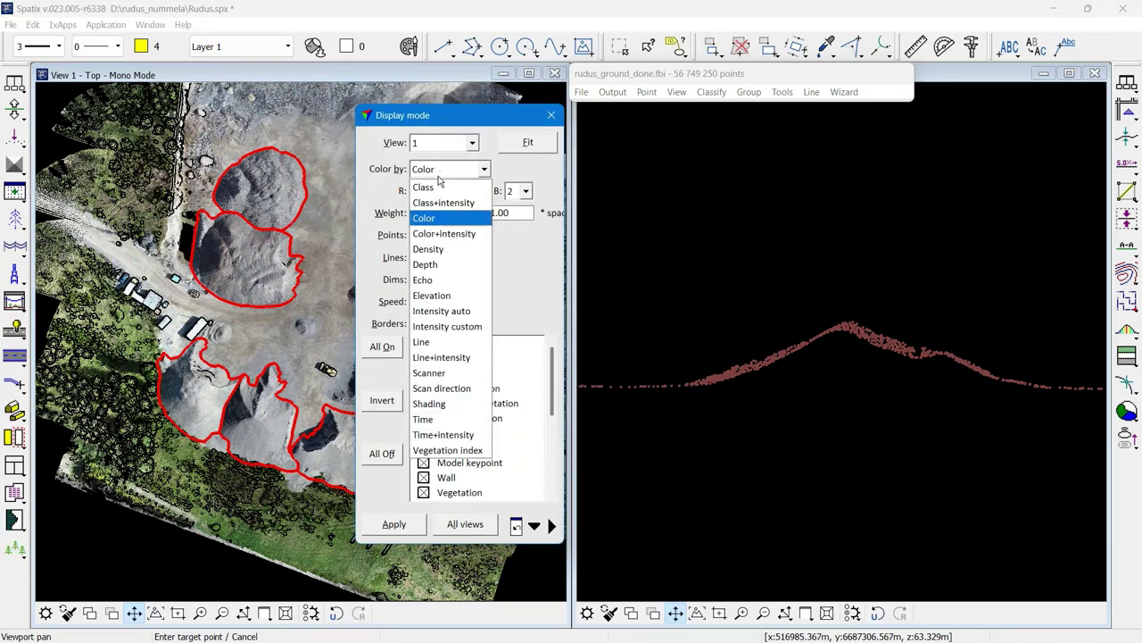
pyautogui.click(438, 187)
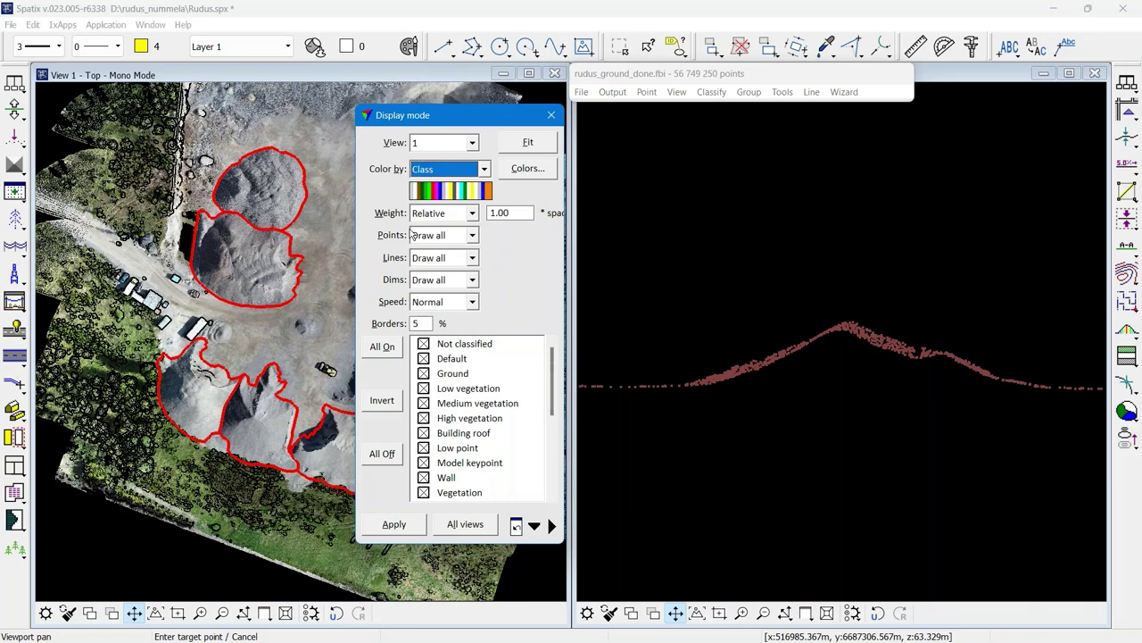
pyautogui.click(403, 527)
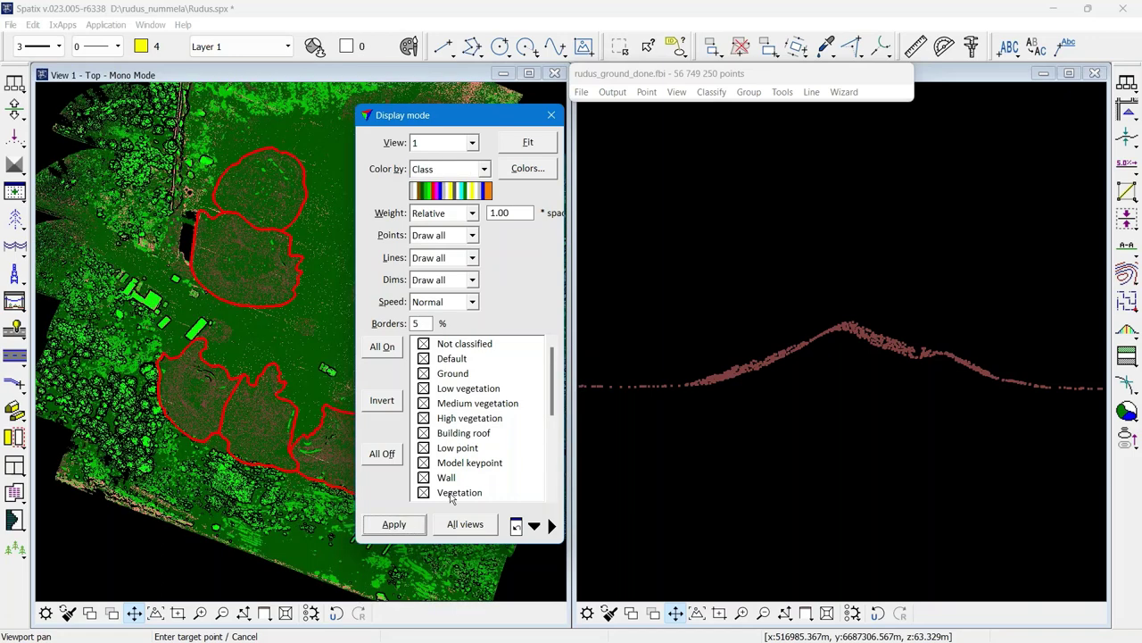
pyautogui.click(443, 388)
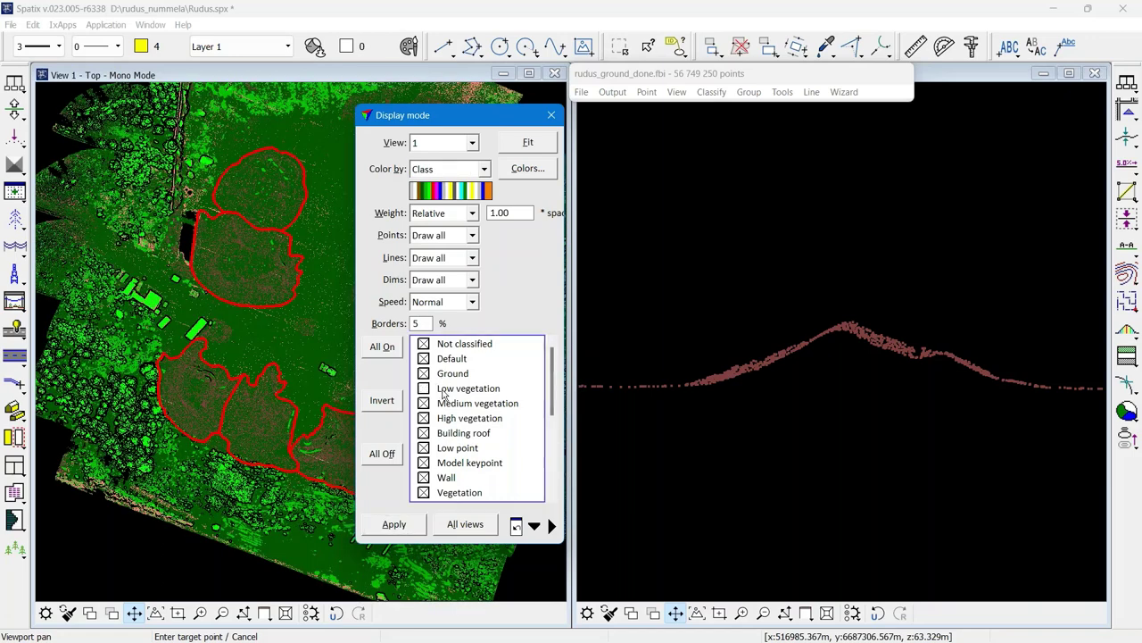
pyautogui.click(406, 532)
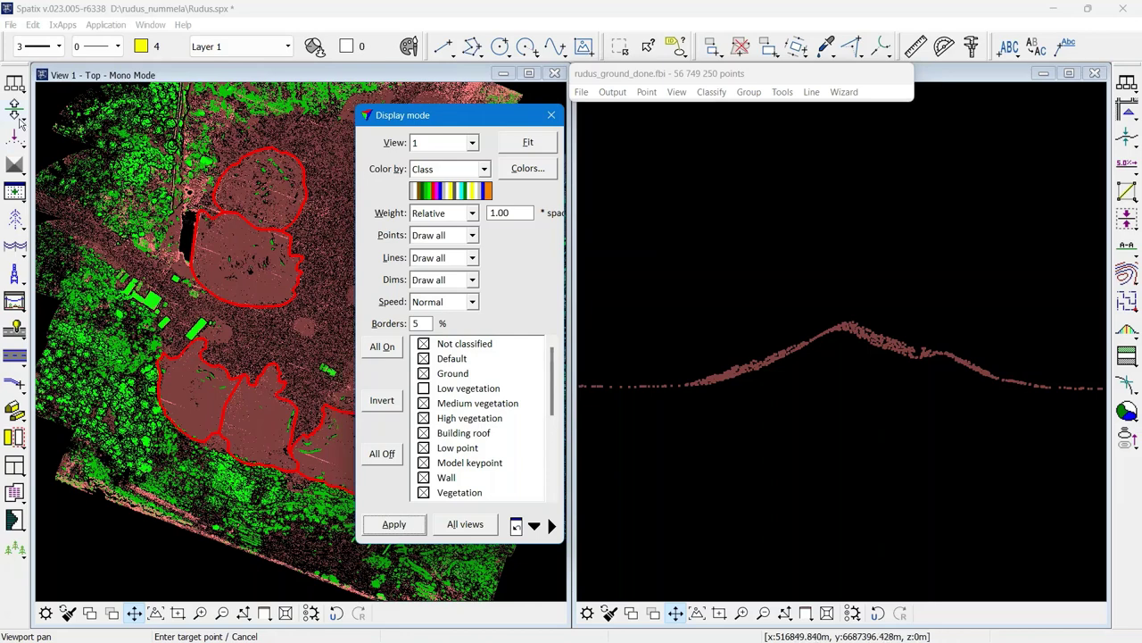
pyautogui.click(20, 121)
pyautogui.click(63, 110)
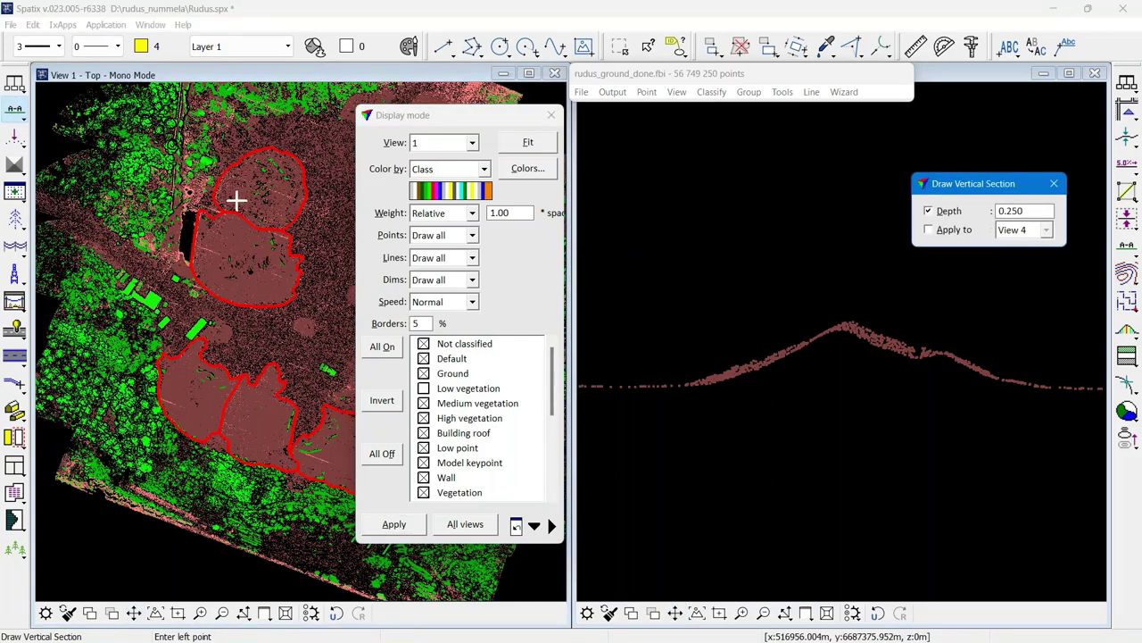
# Cut a section across the northern stockpile and show all classes in view 2
pyautogui.click(263, 144)
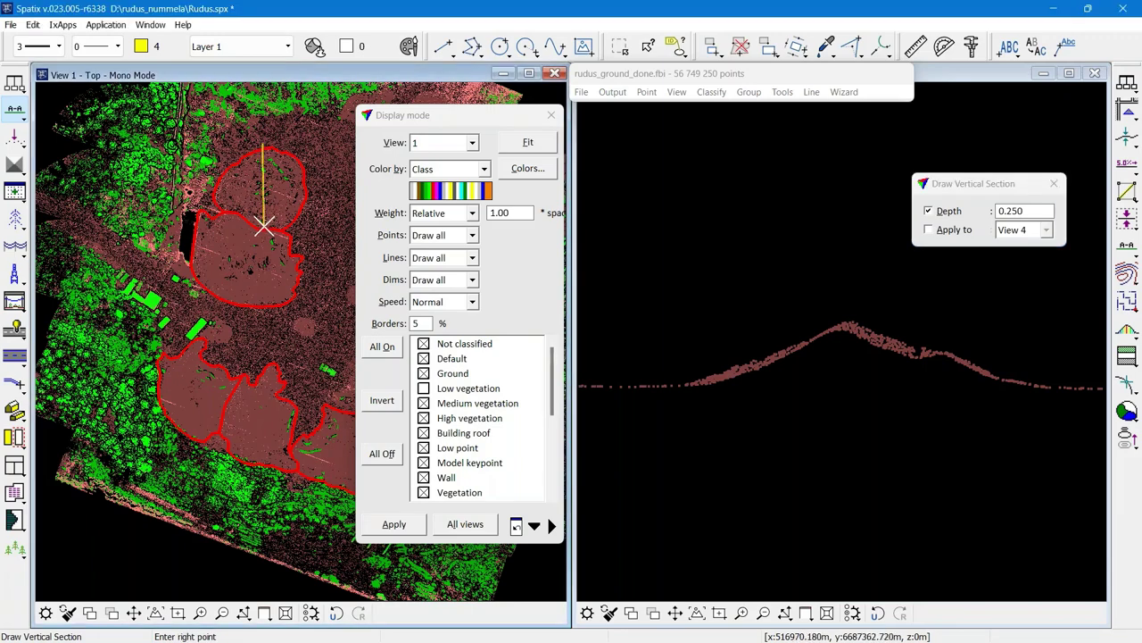
pyautogui.click(265, 226)
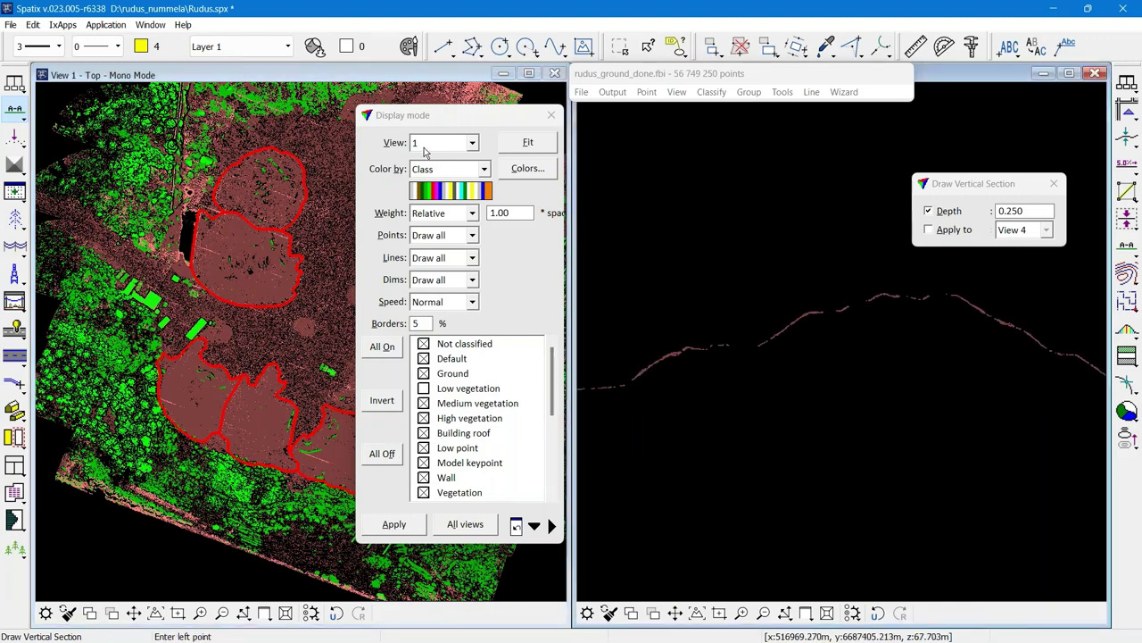
pyautogui.click(442, 143)
pyautogui.click(438, 178)
pyautogui.click(383, 347)
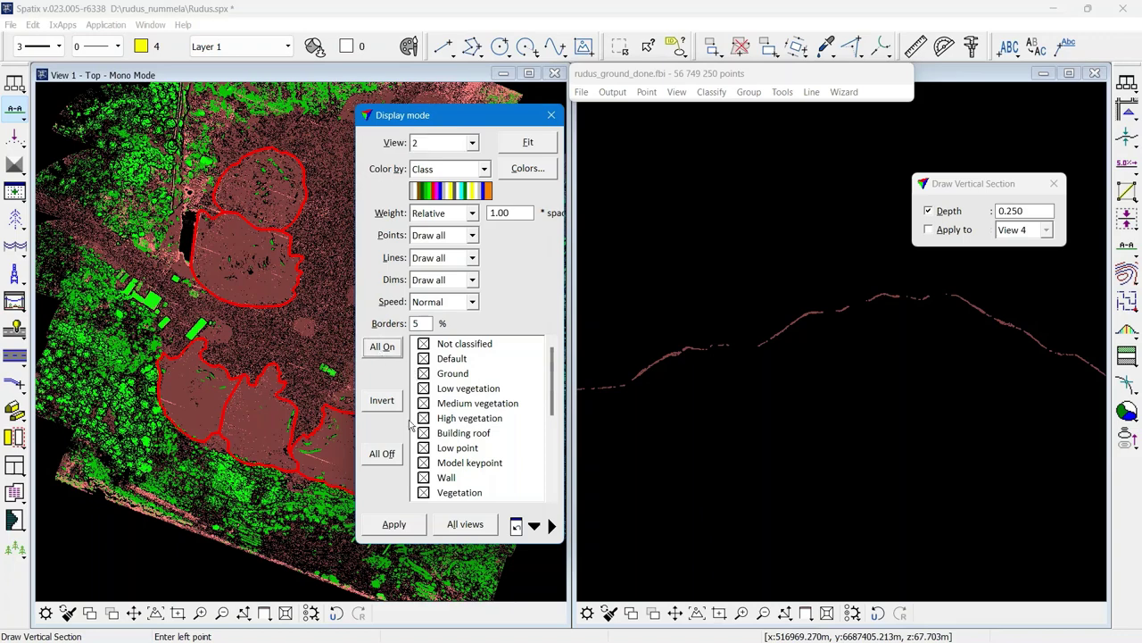
pyautogui.click(395, 524)
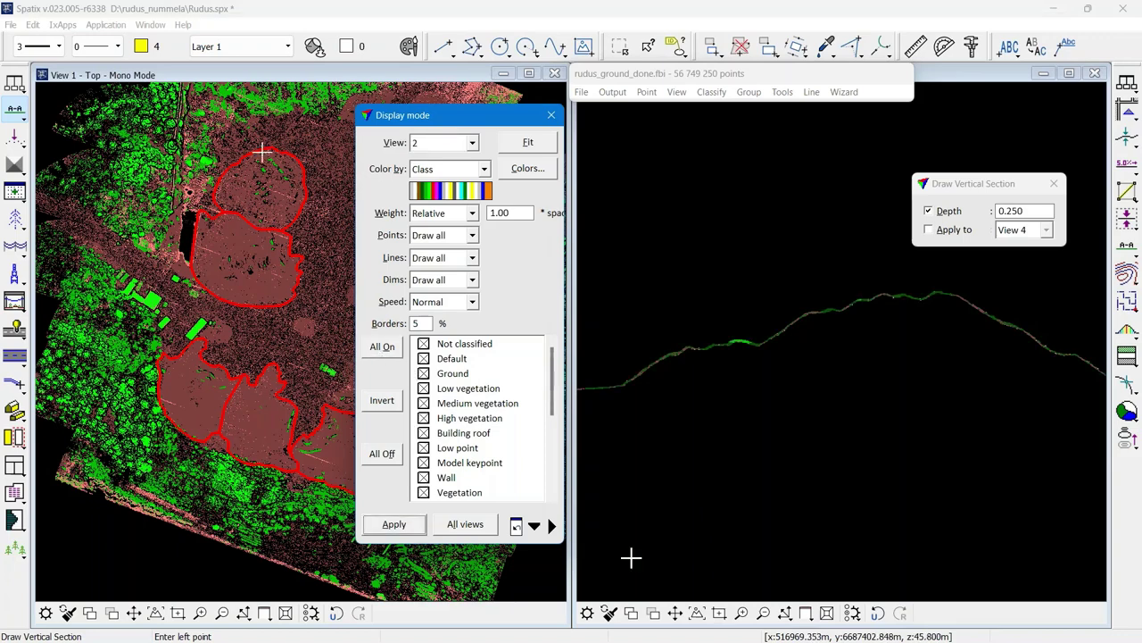
# Zoom in twice on the green vegetation hump in the profile
pyautogui.click(741, 615)
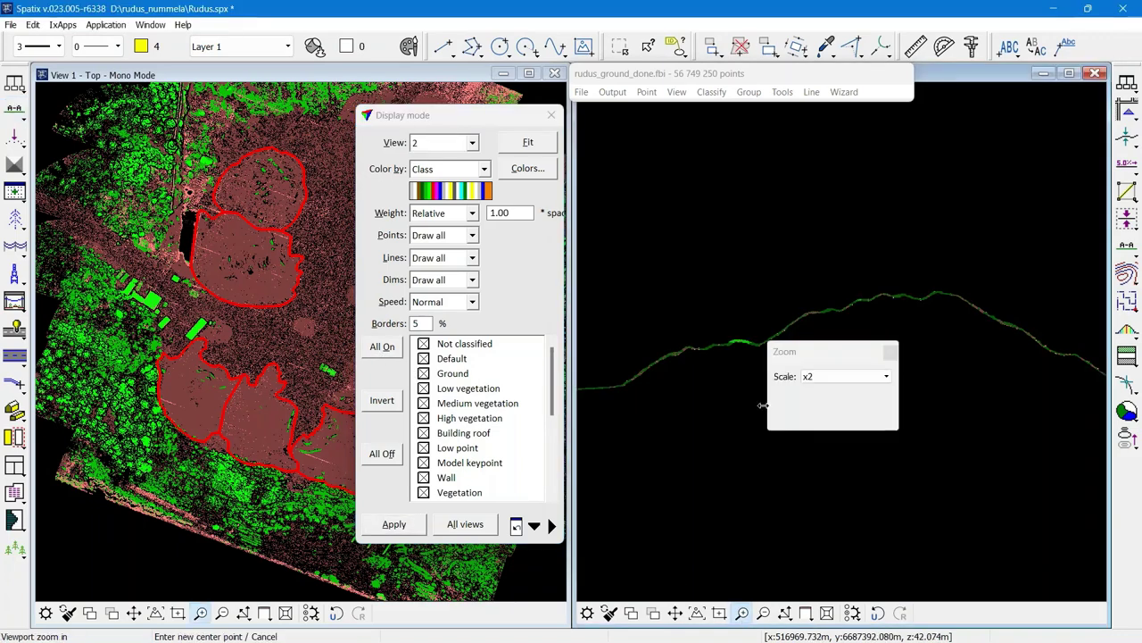
pyautogui.click(752, 350)
pyautogui.click(829, 327)
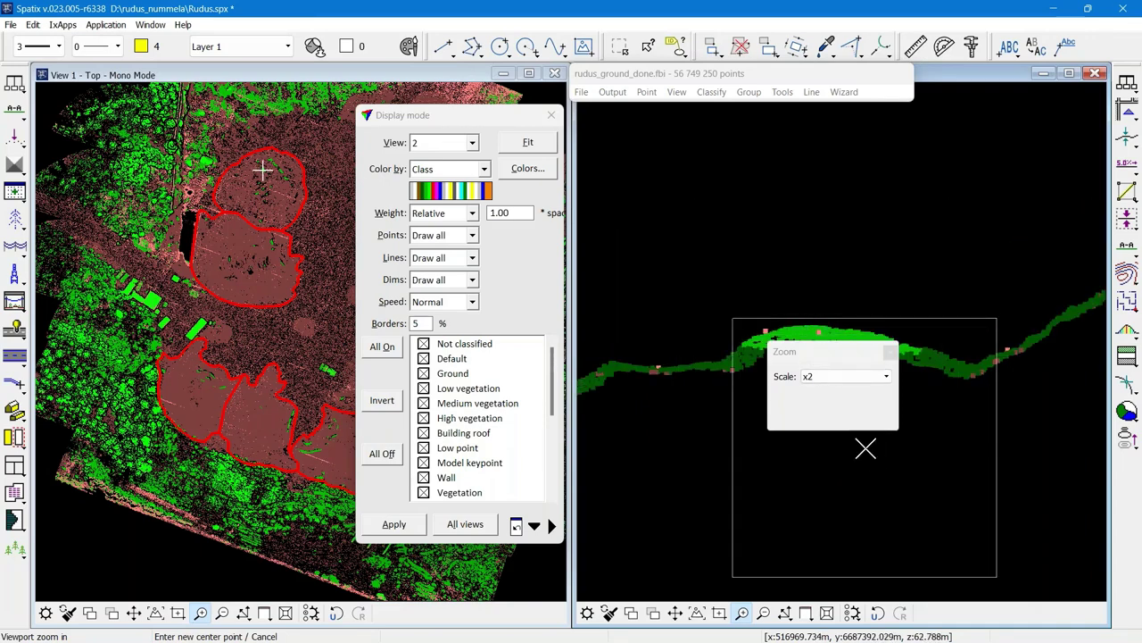
pyautogui.press('Delete')
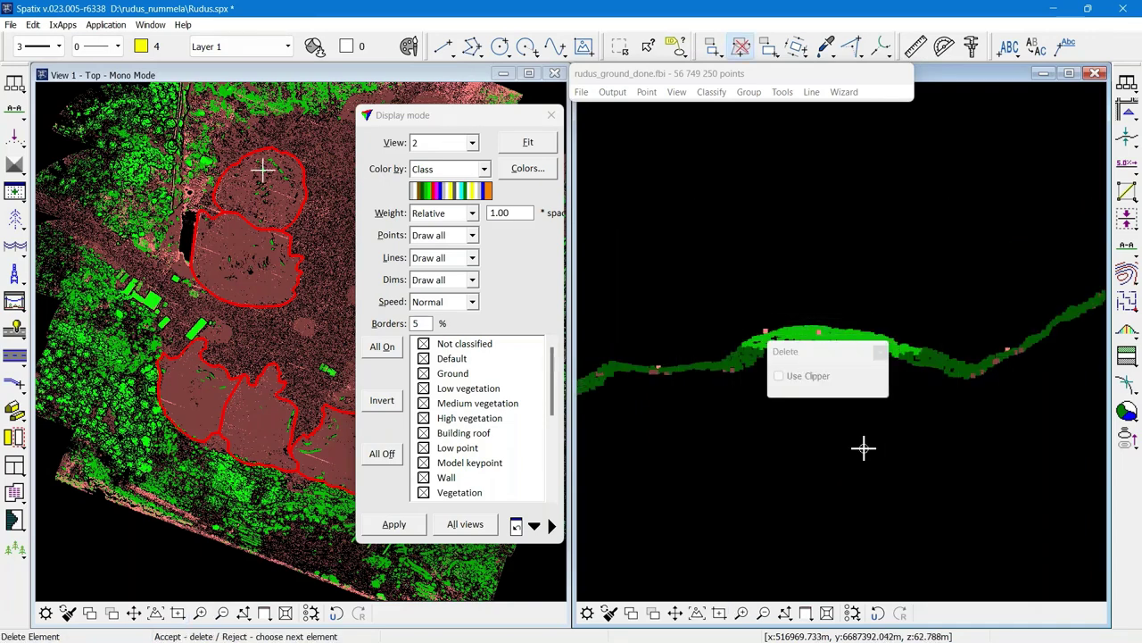
# Close the display settings and select all five stockpile outlines
pyautogui.click(551, 114)
pyautogui.click(620, 46)
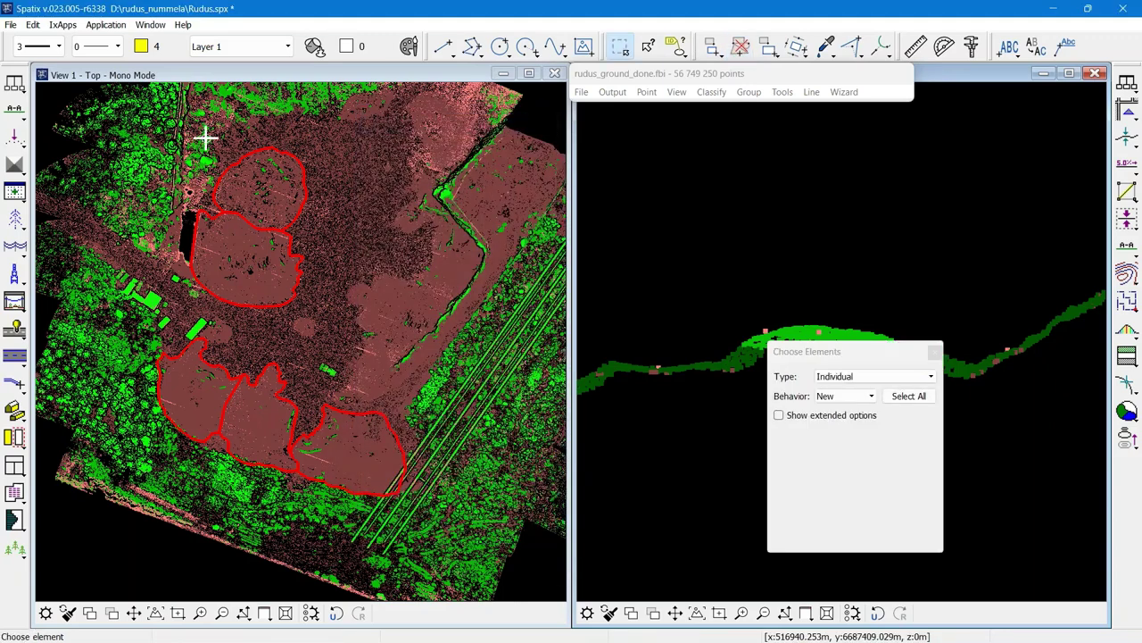
pyautogui.moveTo(139, 127)
pyautogui.mouseDown()
pyautogui.moveTo(407, 421)
pyautogui.moveTo(442, 502)
pyautogui.mouseUp()
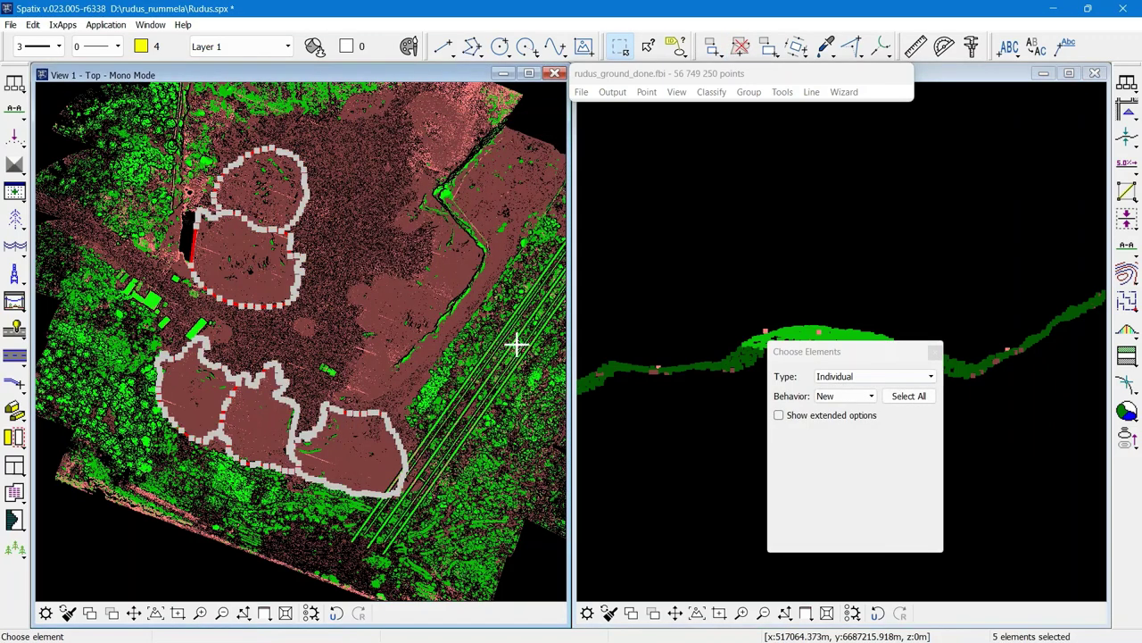
# Open the fix_stockpile_ground.mac macro and review its Classify Ground iteration angle, leaving it unchanged
pyautogui.click(783, 92)
pyautogui.click(803, 153)
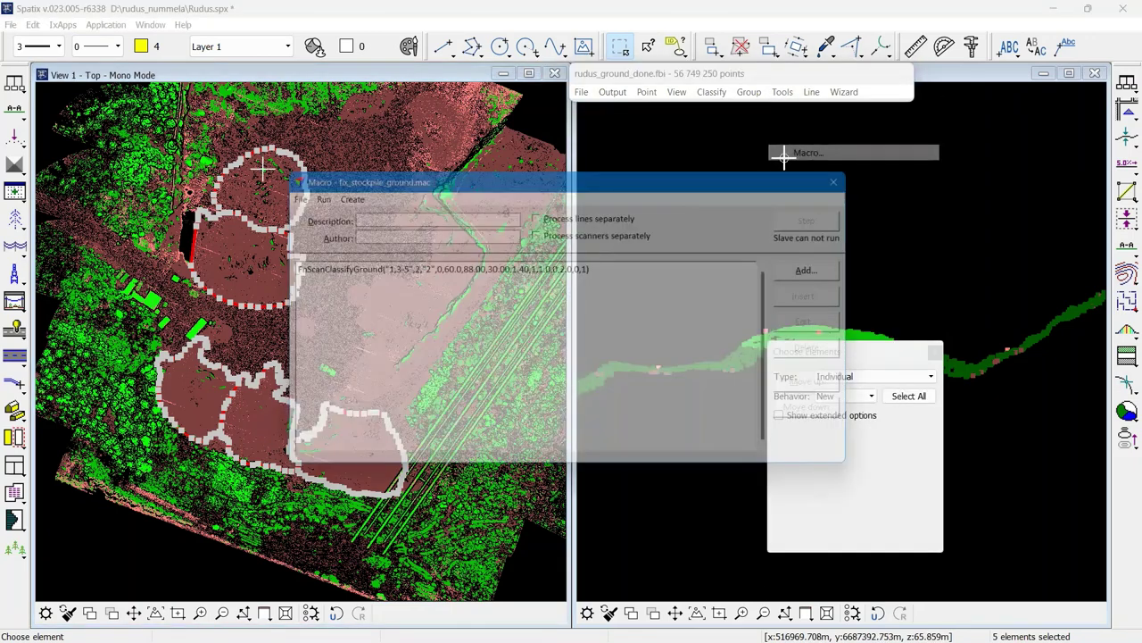
pyautogui.click(808, 324)
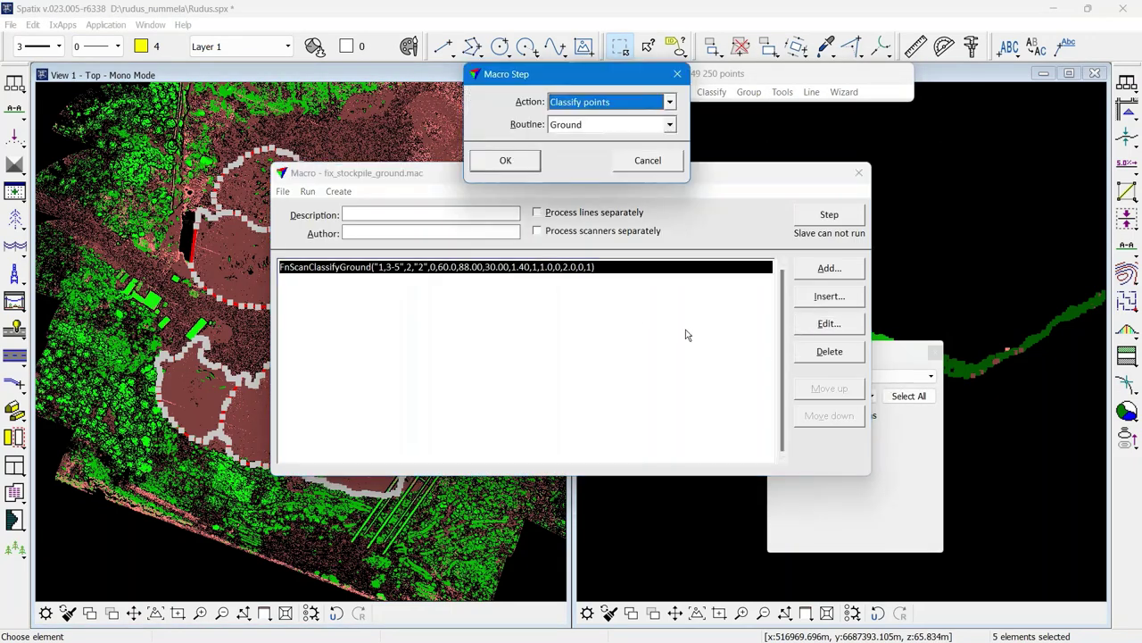
pyautogui.click(505, 162)
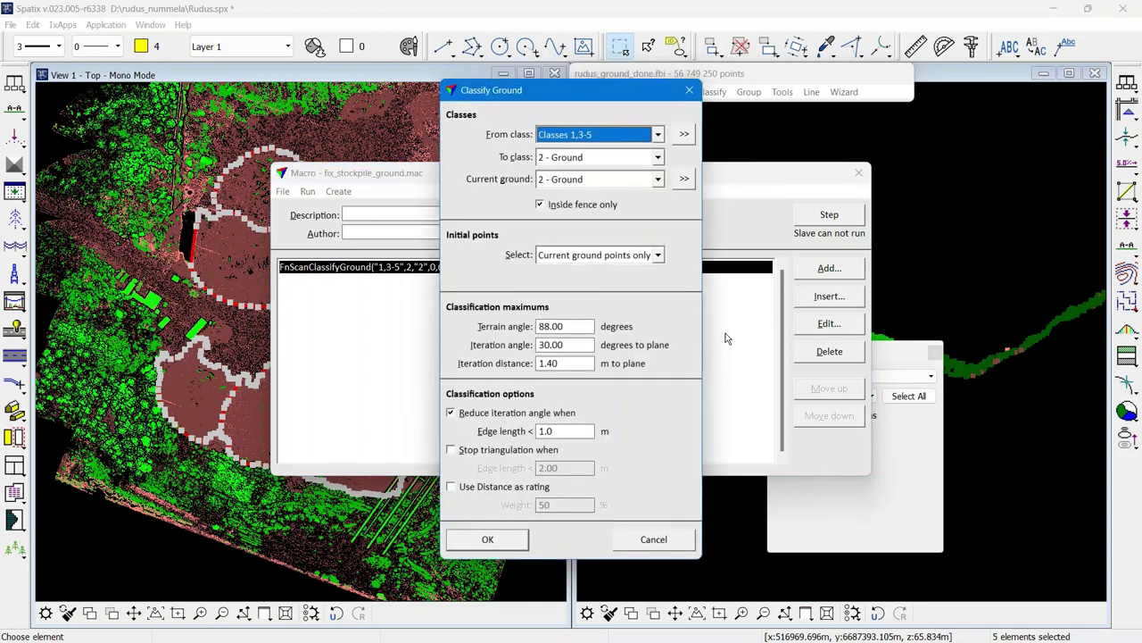
pyautogui.click(576, 345)
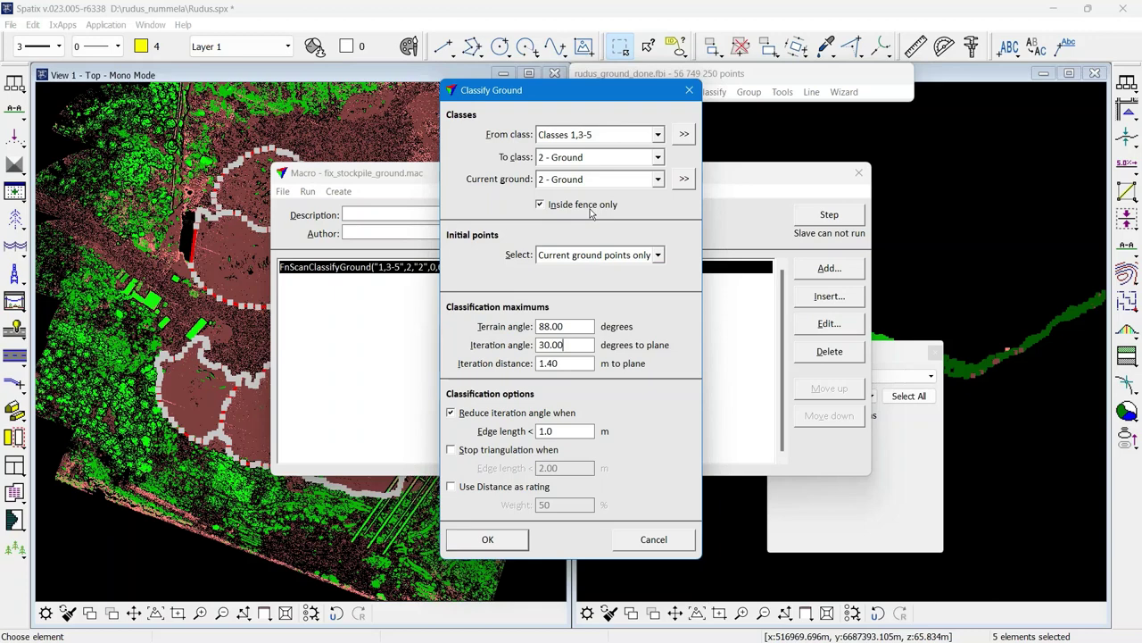
pyautogui.doubleClick(562, 344)
pyautogui.click(639, 540)
# Run the macro on the loaded points, reclassifying 23 651 points as ground
pyautogui.click(307, 191)
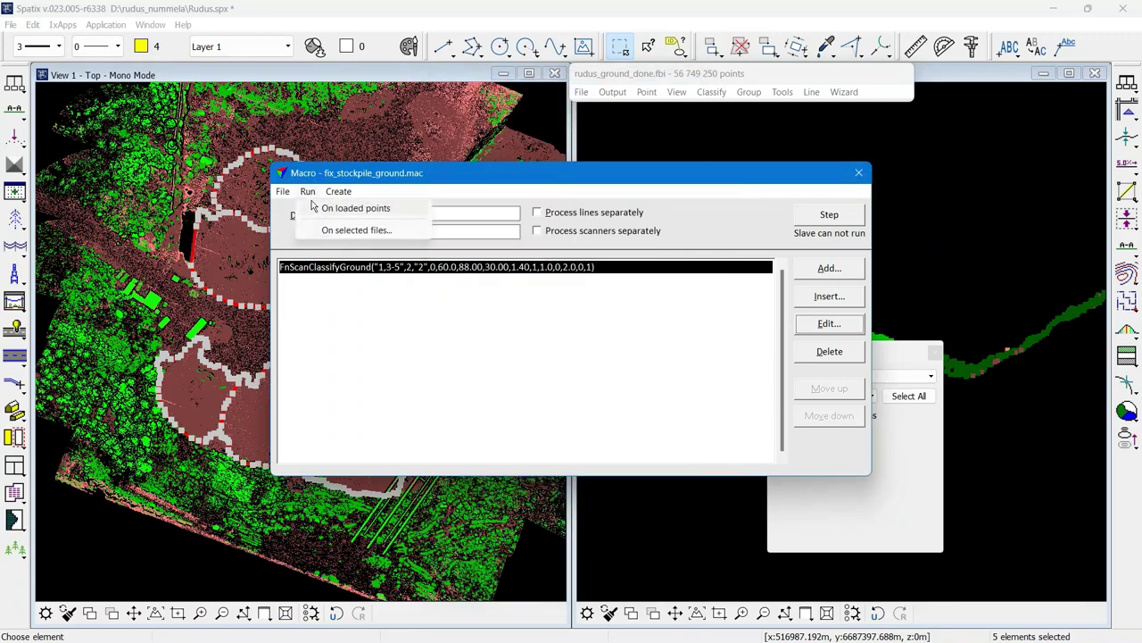
pyautogui.click(318, 210)
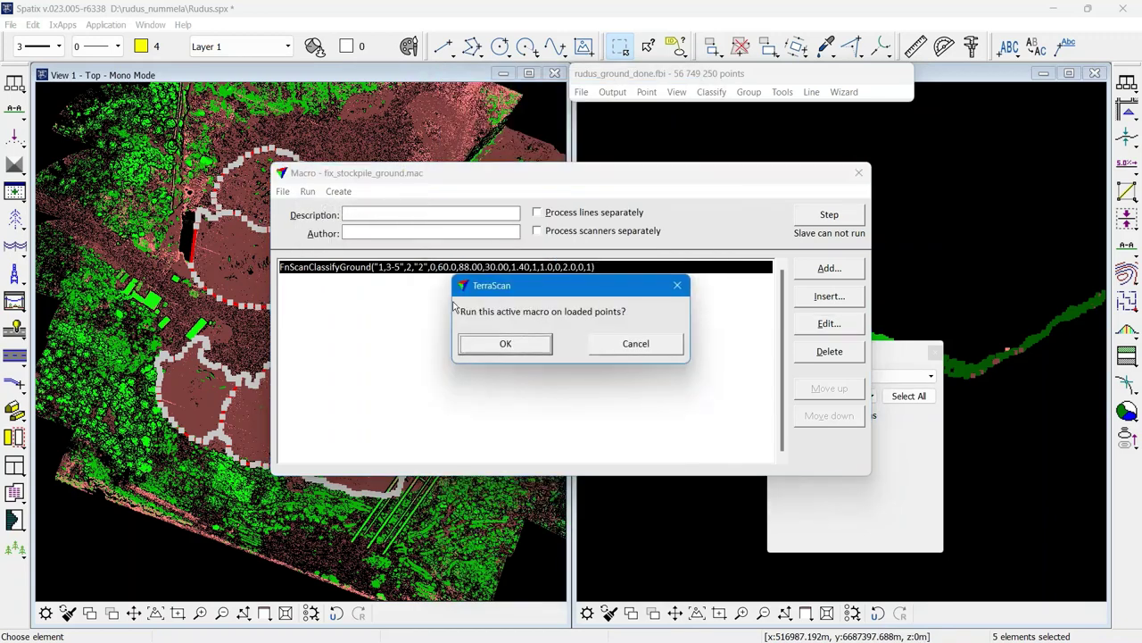
pyautogui.click(497, 345)
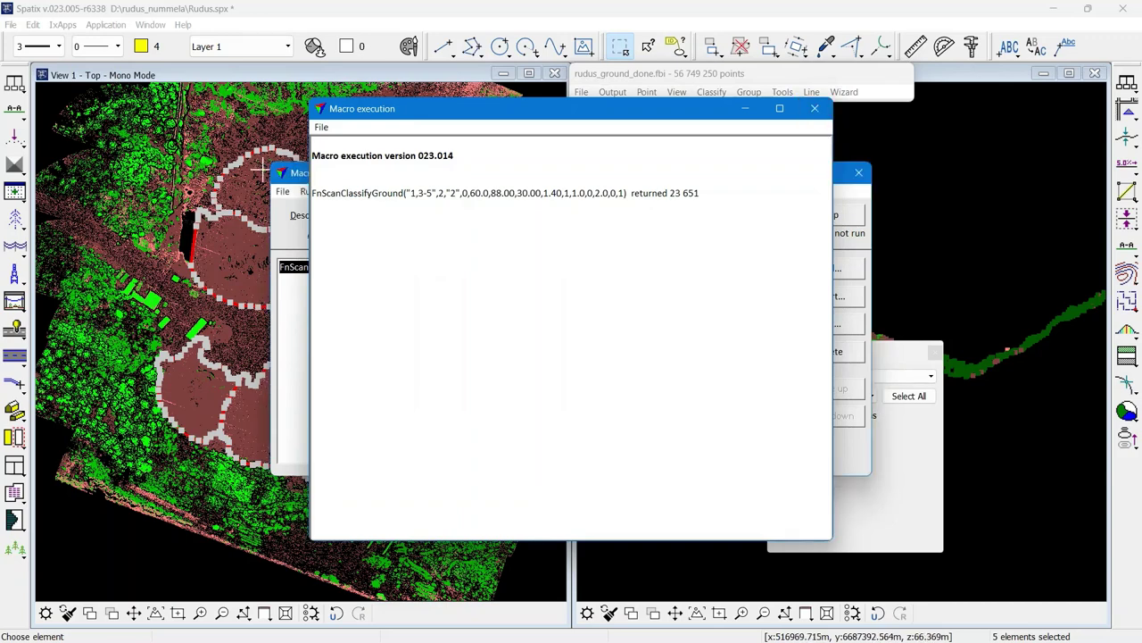
pyautogui.click(815, 108)
pyautogui.click(859, 172)
pyautogui.moveTo(862, 346); pyautogui.dragTo(979, 130)
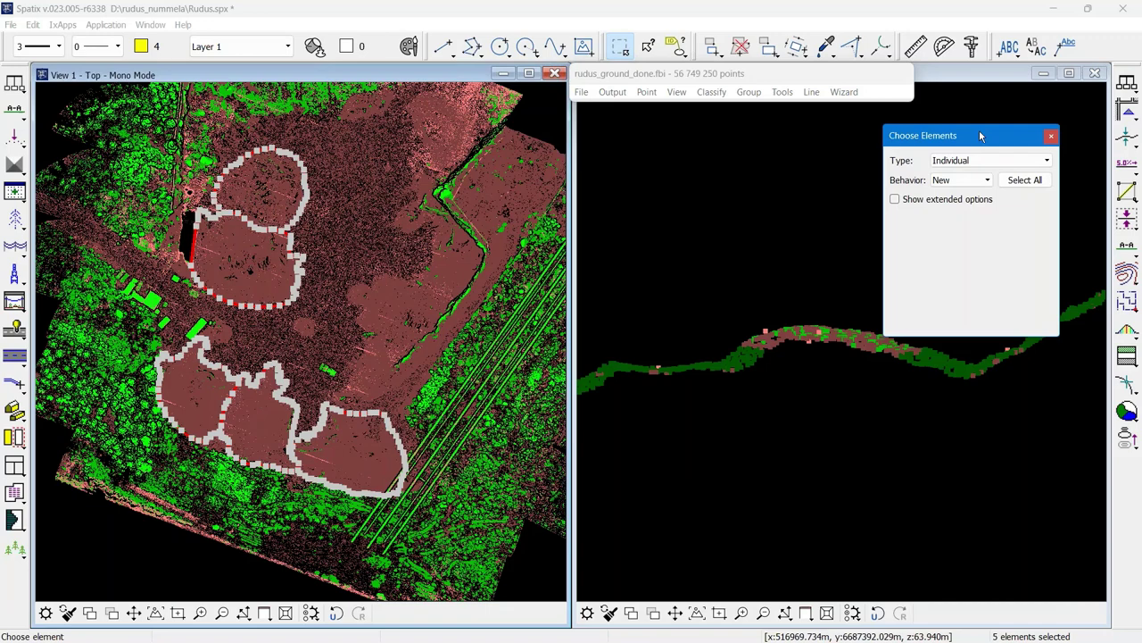
pyautogui.click(677, 92)
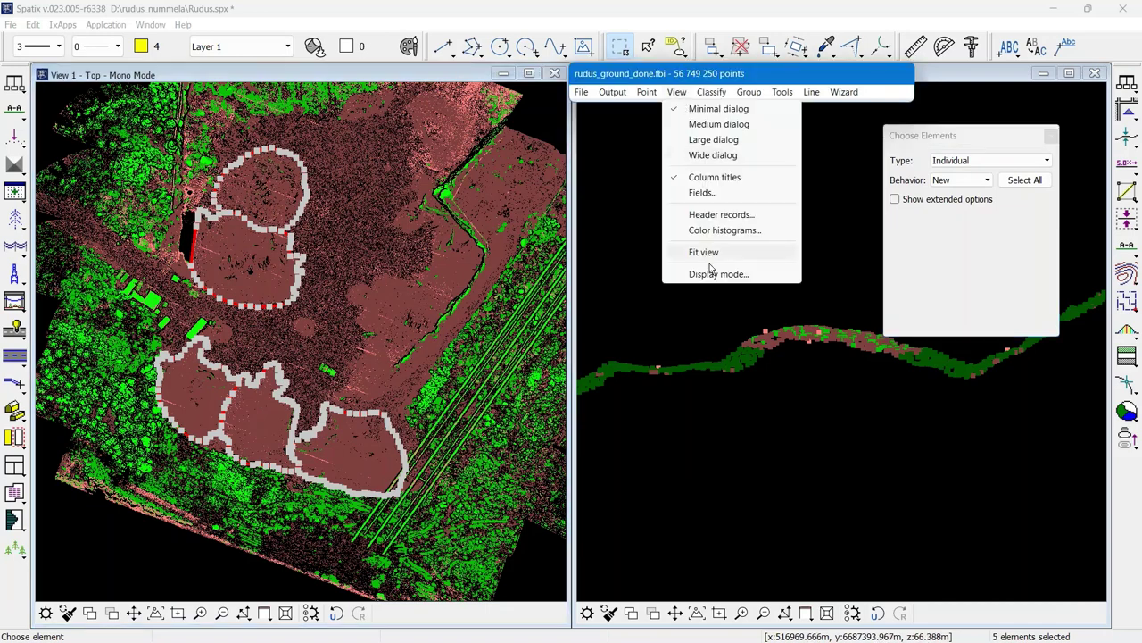
pyautogui.click(705, 272)
pyautogui.click(438, 143)
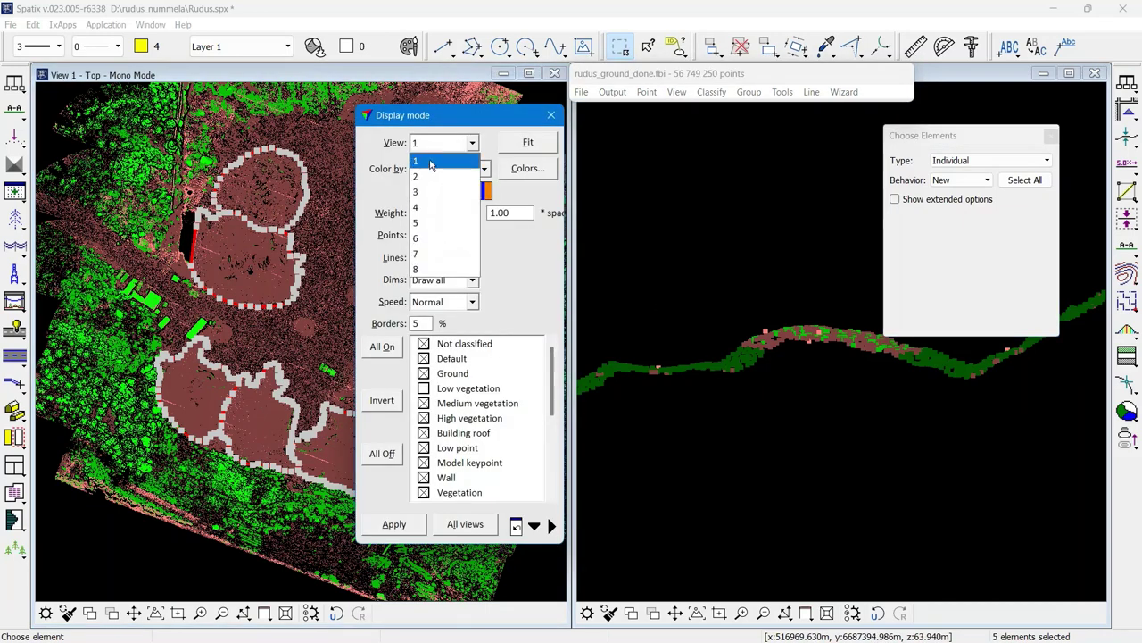
pyautogui.click(430, 169)
pyautogui.click(382, 453)
pyautogui.click(425, 373)
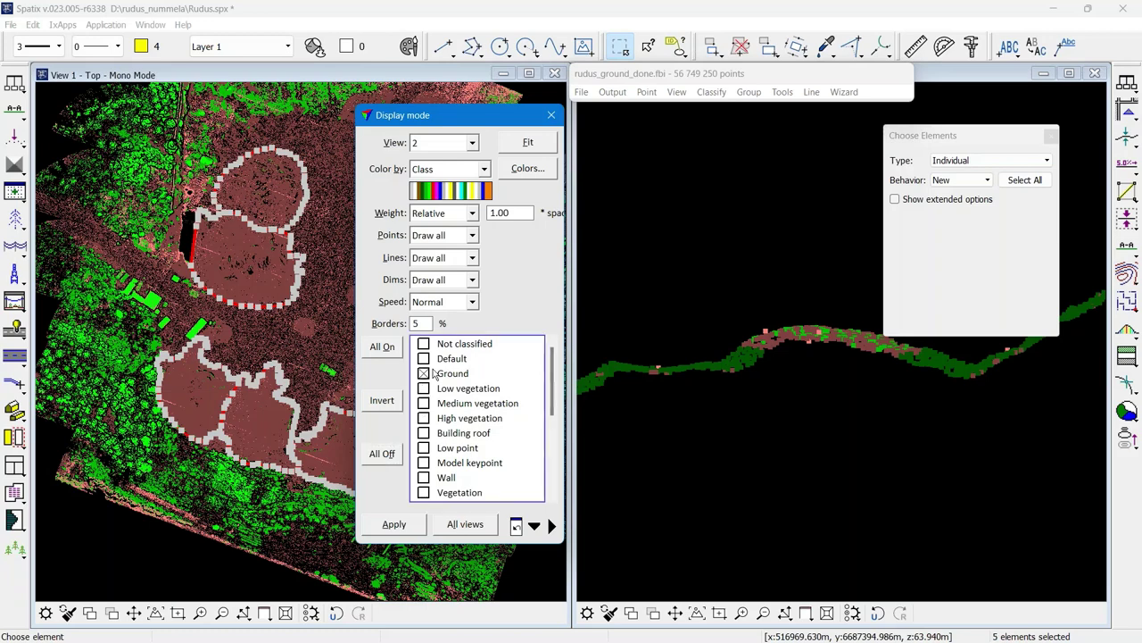
pyautogui.click(415, 527)
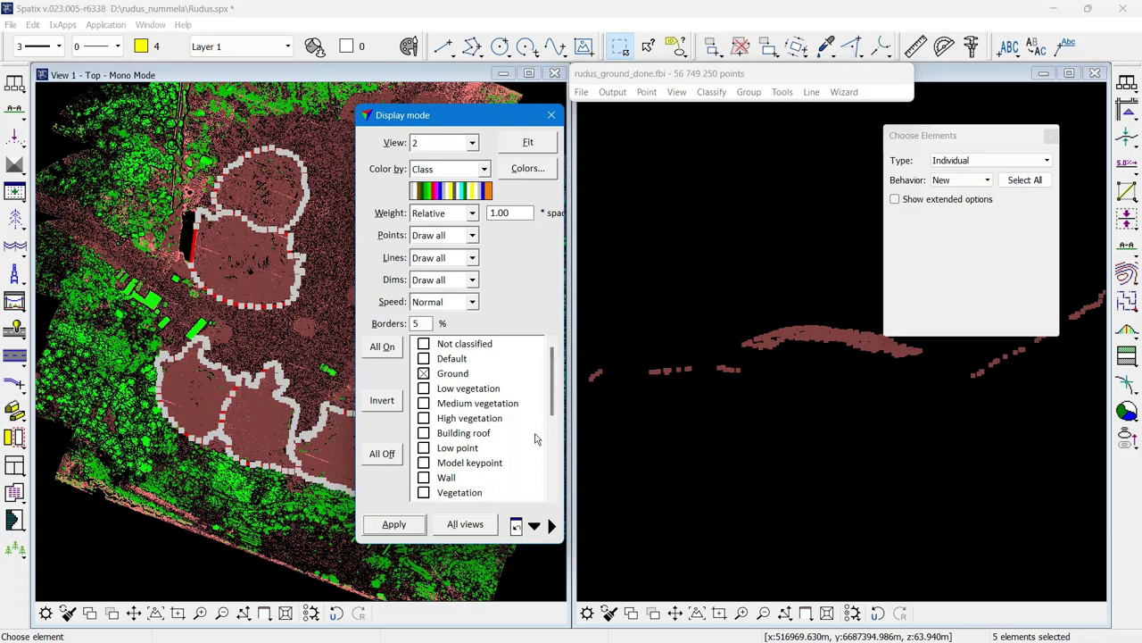
pyautogui.click(553, 115)
pyautogui.click(150, 25)
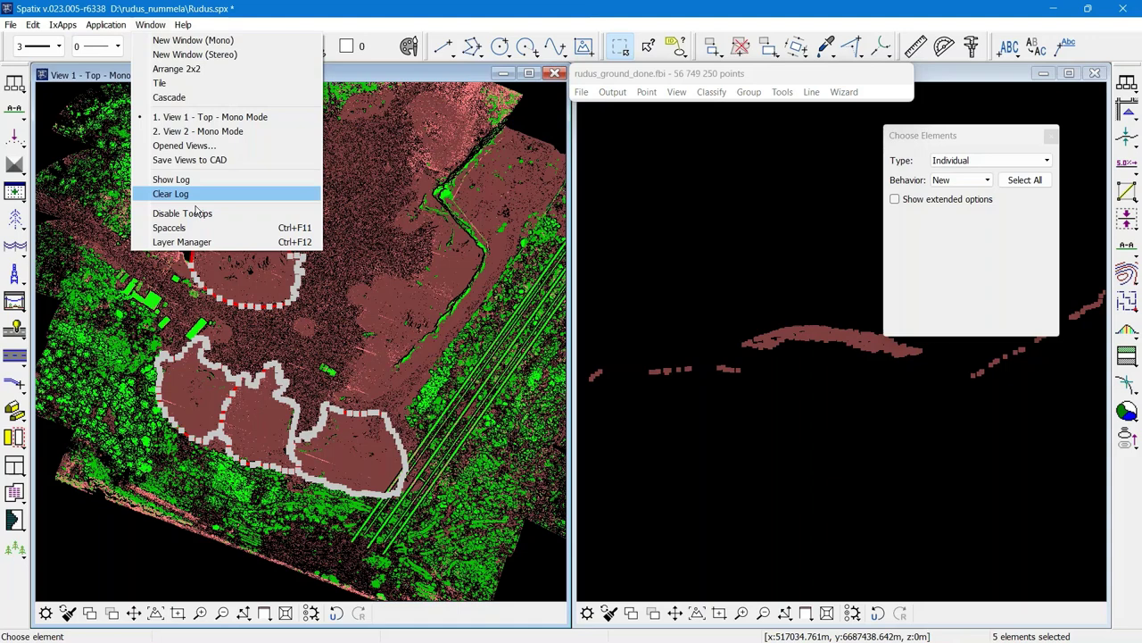
pyautogui.click(198, 242)
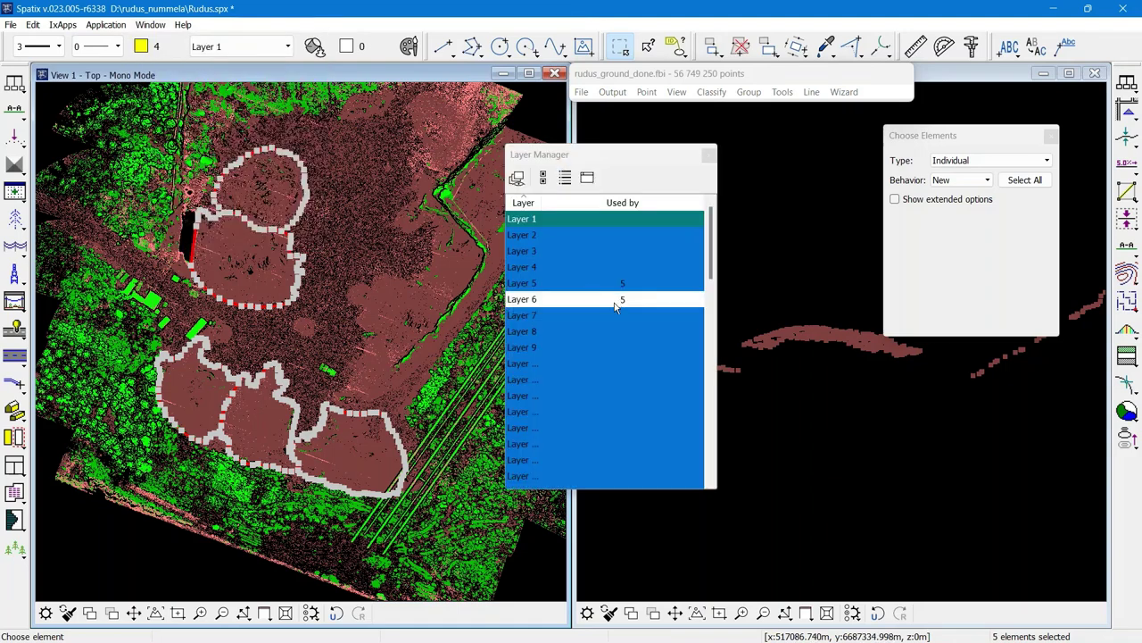
pyautogui.click(615, 306)
pyautogui.click(710, 155)
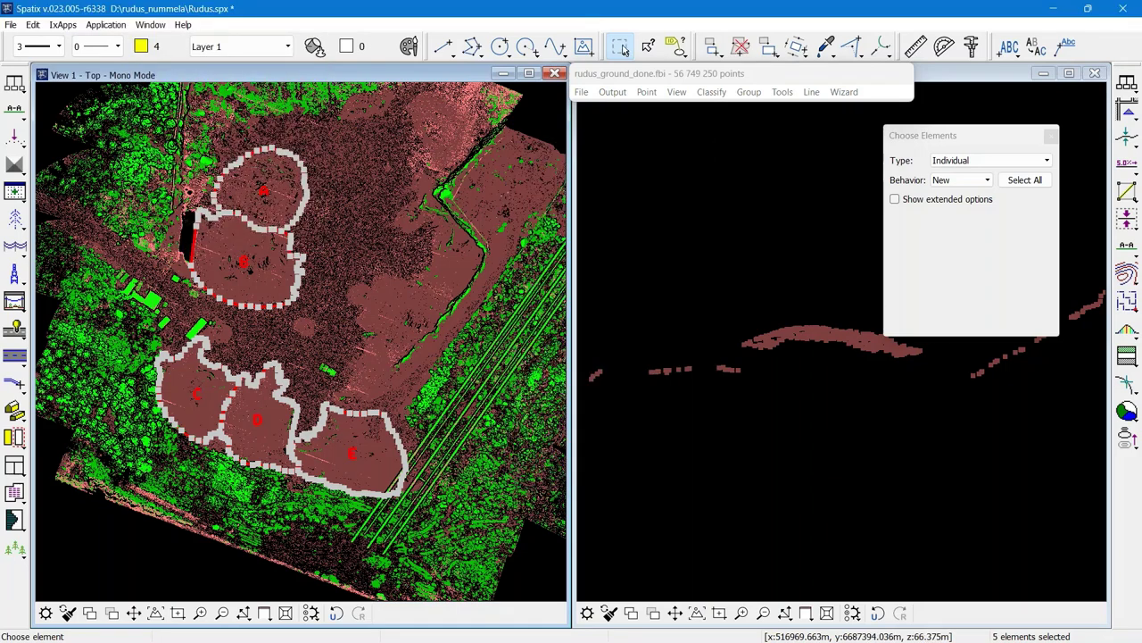
pyautogui.click(541, 114)
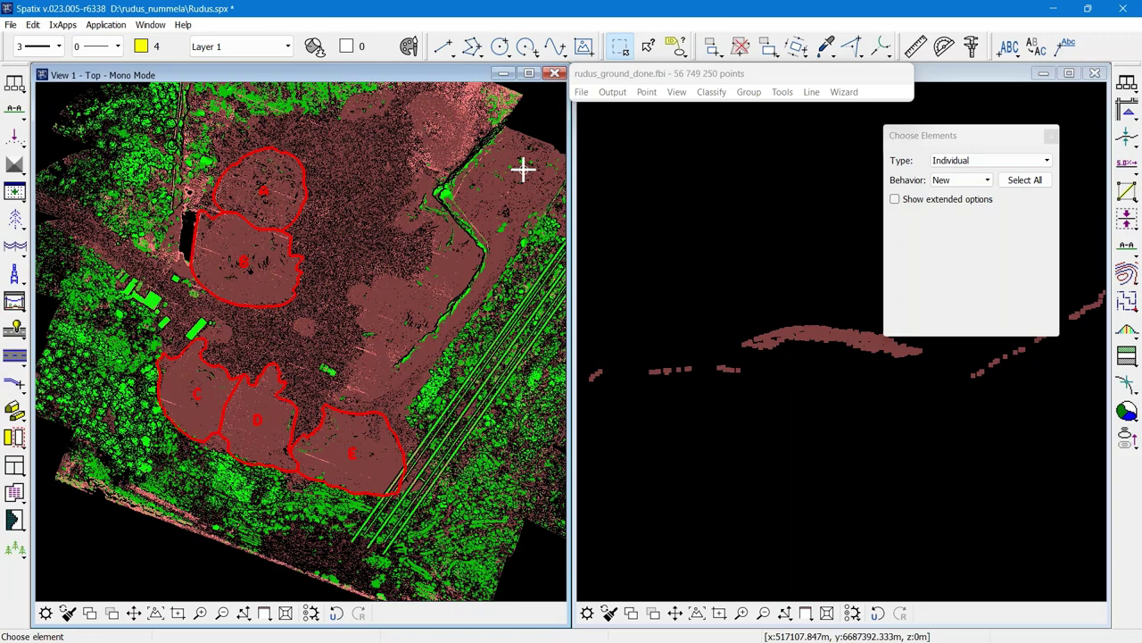
# Select all five stockpile outlines, hide every point class in the top view, and open Compute Stockpile Volume
pyautogui.click(622, 49)
pyautogui.moveTo(131, 135); pyautogui.dragTo(459, 502)
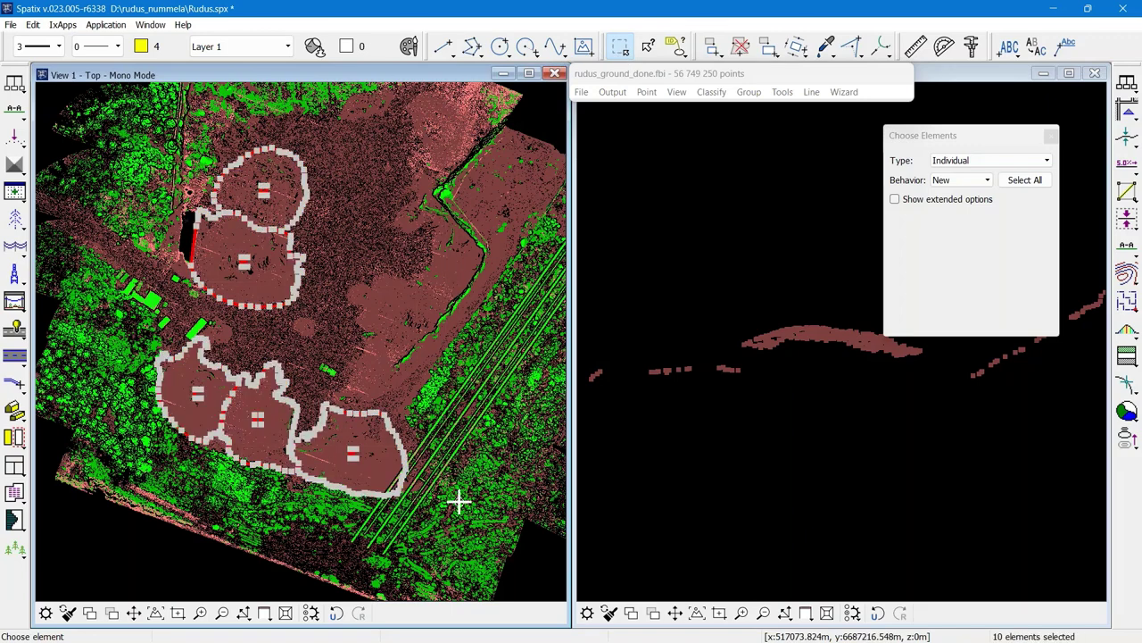
pyautogui.click(680, 93)
pyautogui.click(719, 266)
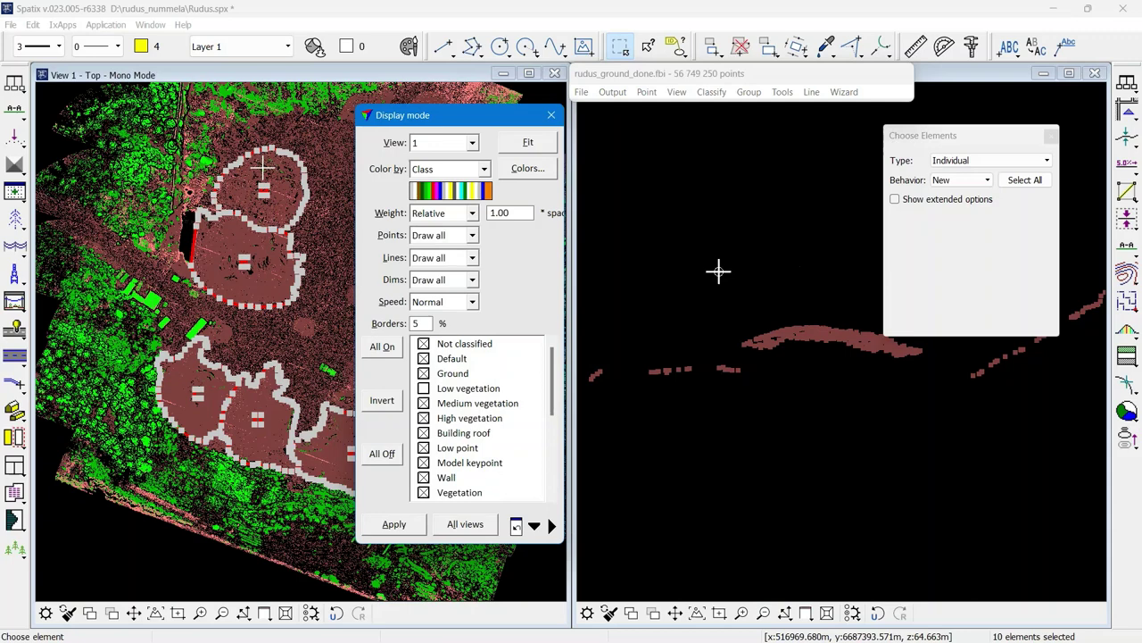
pyautogui.click(382, 453)
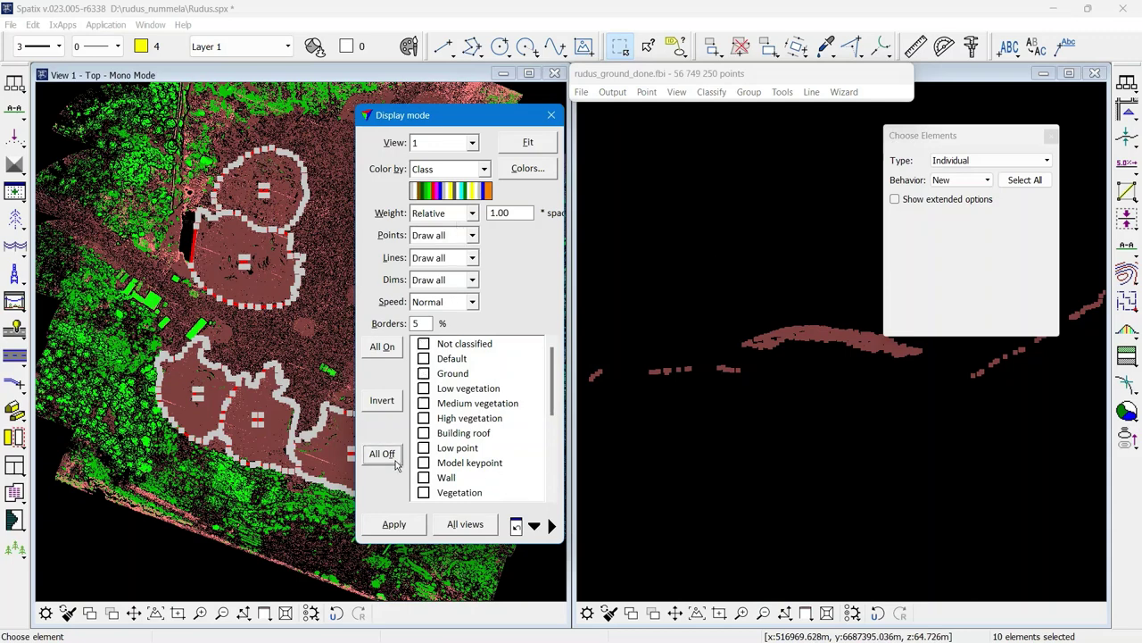
pyautogui.click(394, 527)
pyautogui.click(551, 117)
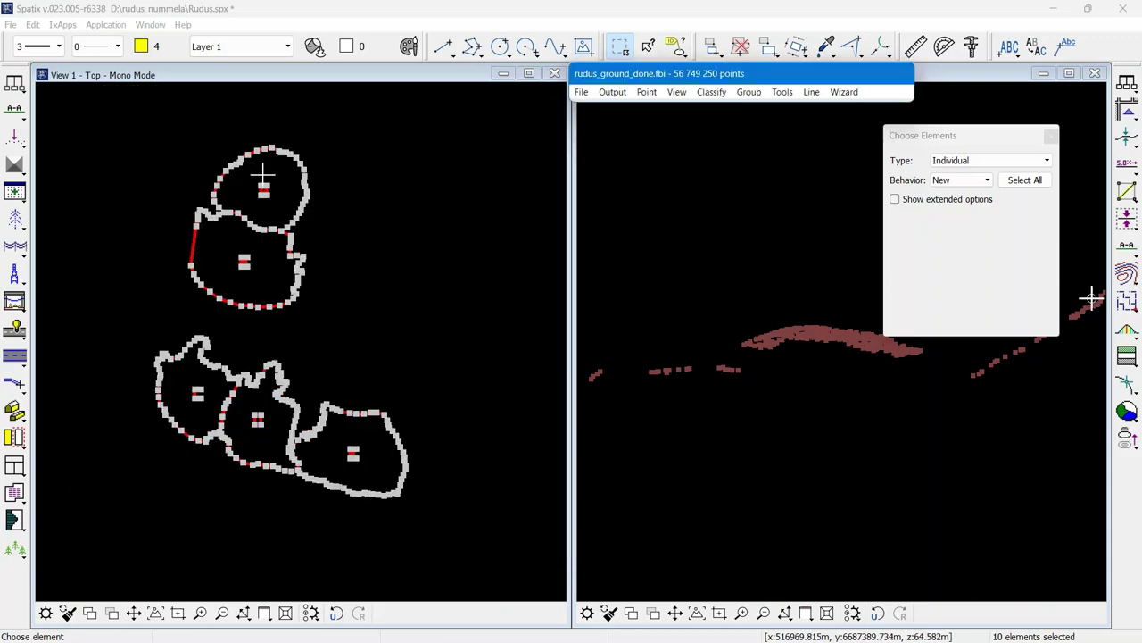
pyautogui.click(1126, 334)
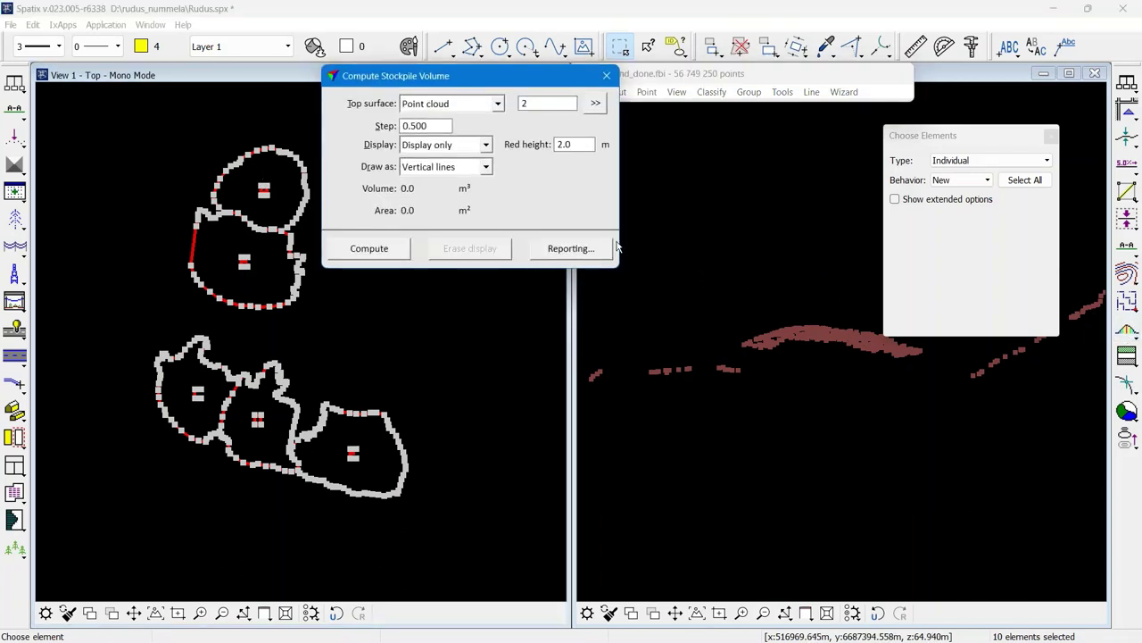
# Set the red height to 10.0 and compute volumes, totalling 33 644.5 m³ over 8820.0 m²
pyautogui.doubleClick(570, 144)
pyautogui.write('10')
pyautogui.press('Tab')
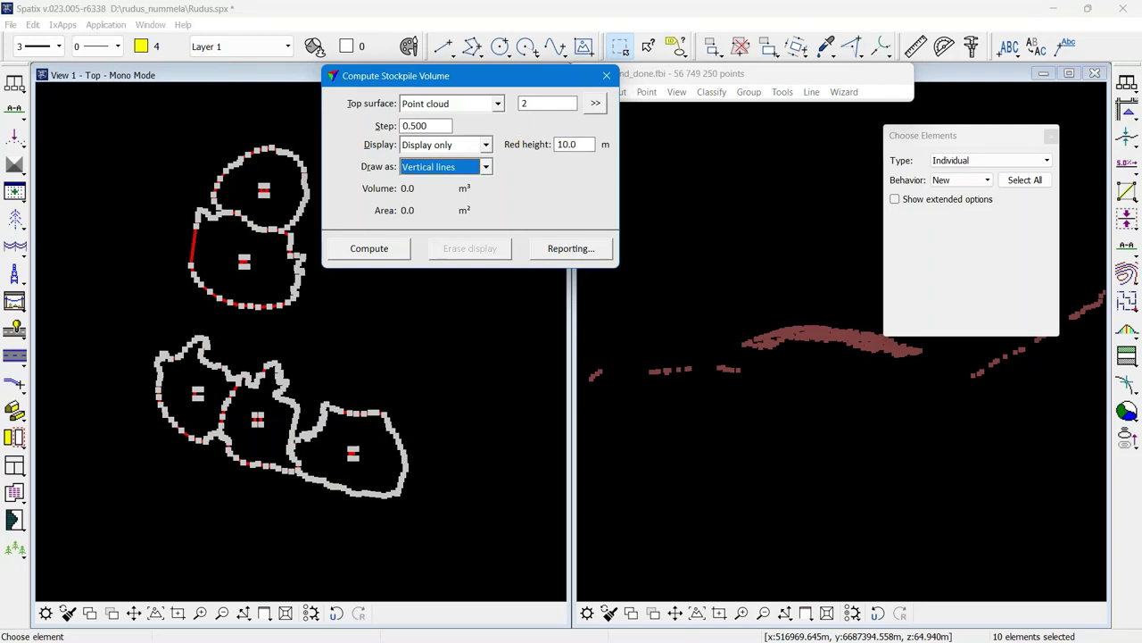
pyautogui.click(406, 253)
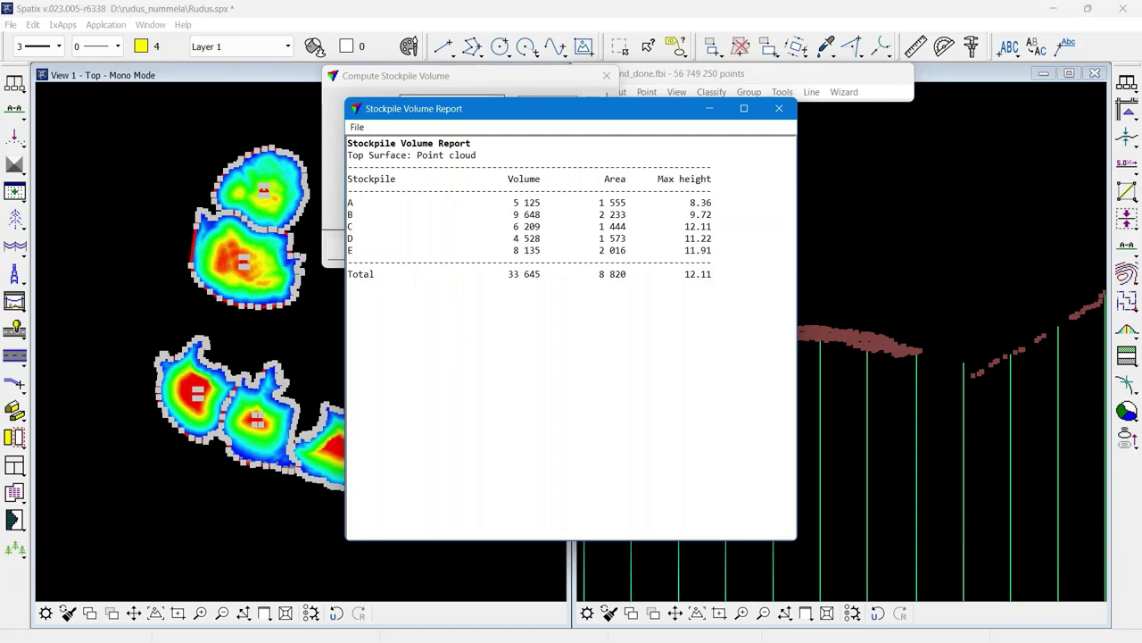
# Close the stockpile volume report and deselect the stockpile outlines
pyautogui.click(779, 108)
pyautogui.click(620, 46)
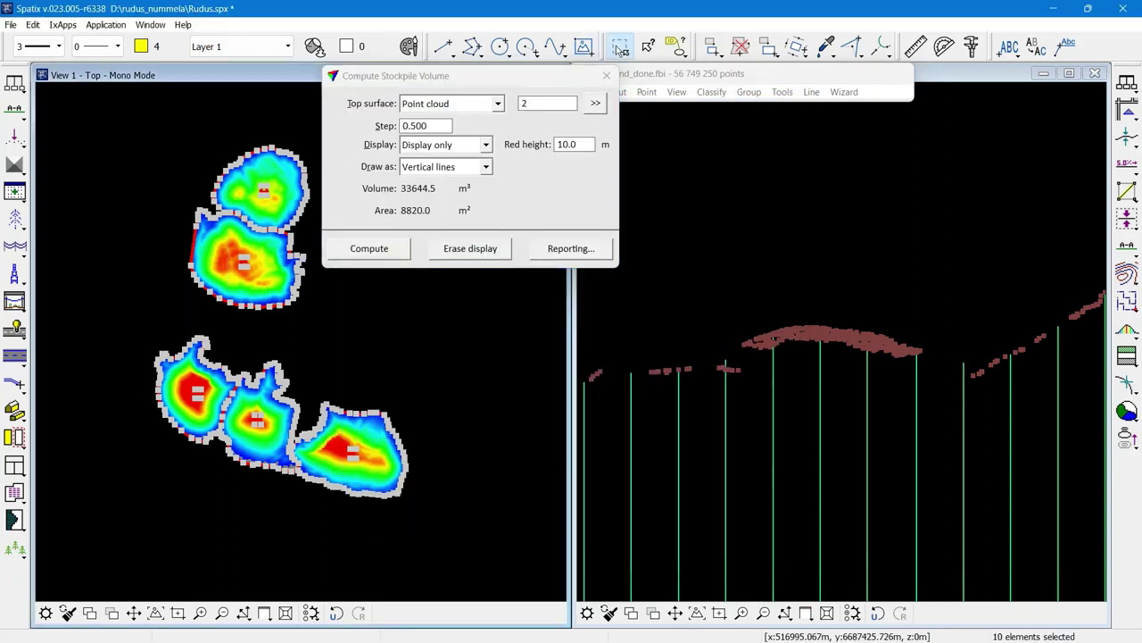
pyautogui.click(481, 290)
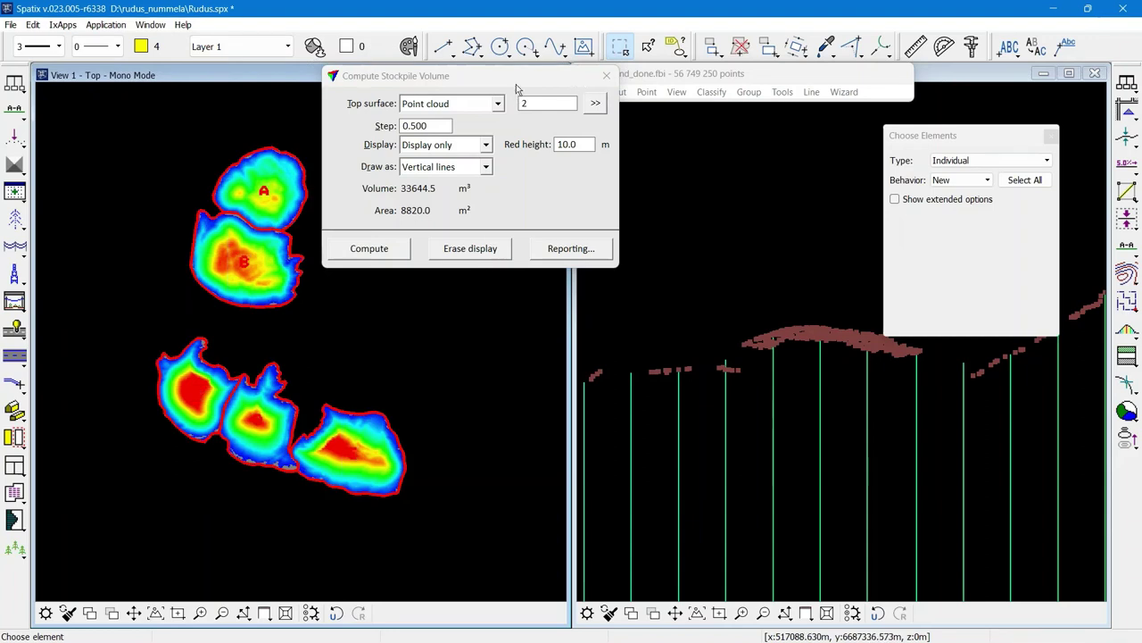
pyautogui.click(15, 108)
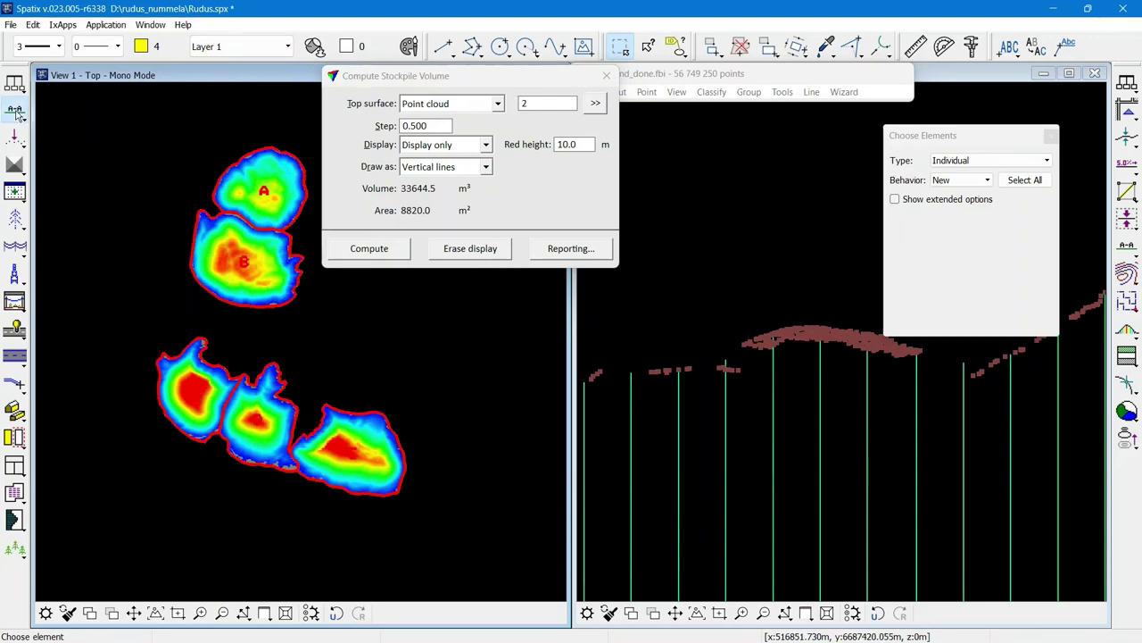
# Cut a west-to-east vertical section across stockpile B and show its profile in the second view
pyautogui.click(179, 258)
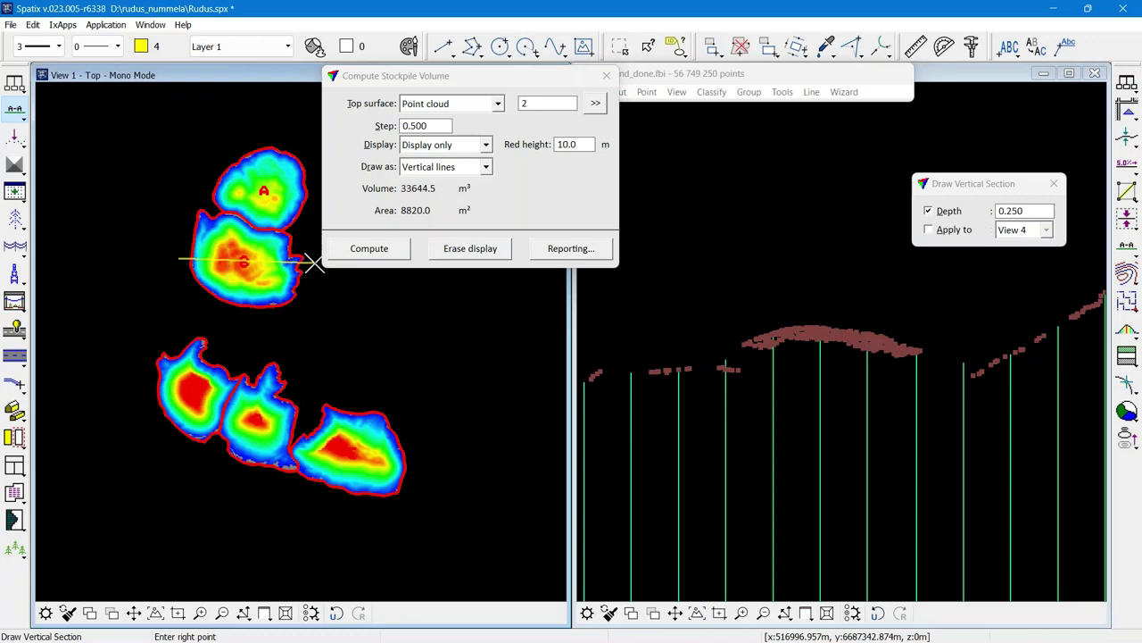
pyautogui.click(312, 262)
pyautogui.click(308, 258)
pyautogui.click(643, 386)
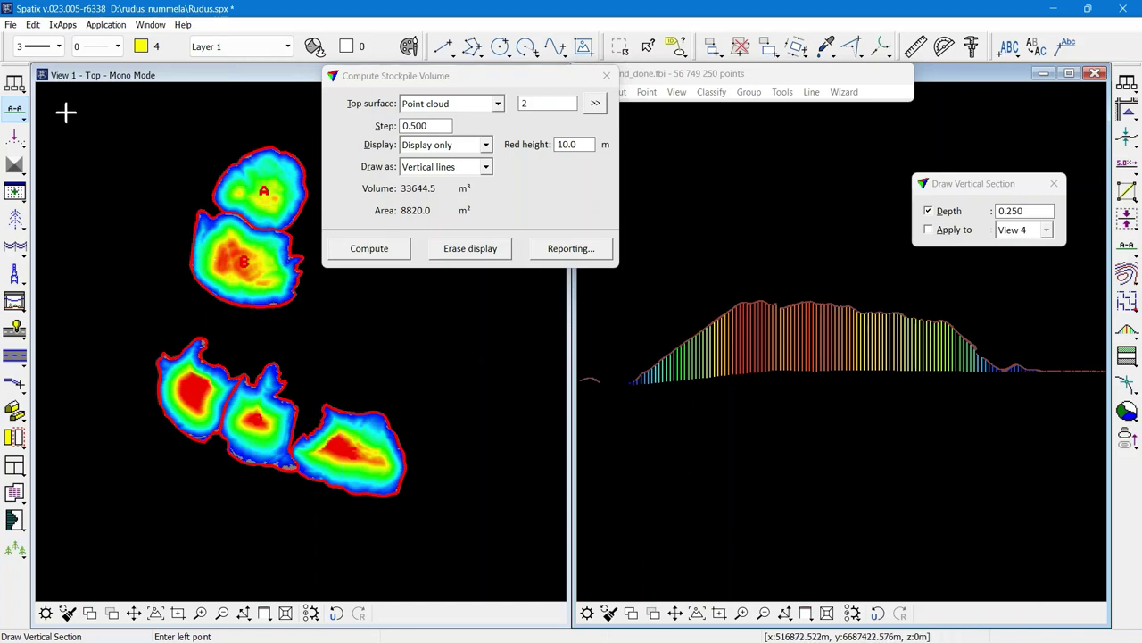
pyautogui.click(17, 110)
# Switch to Move Section and step the section north across stockpile B
pyautogui.click(86, 185)
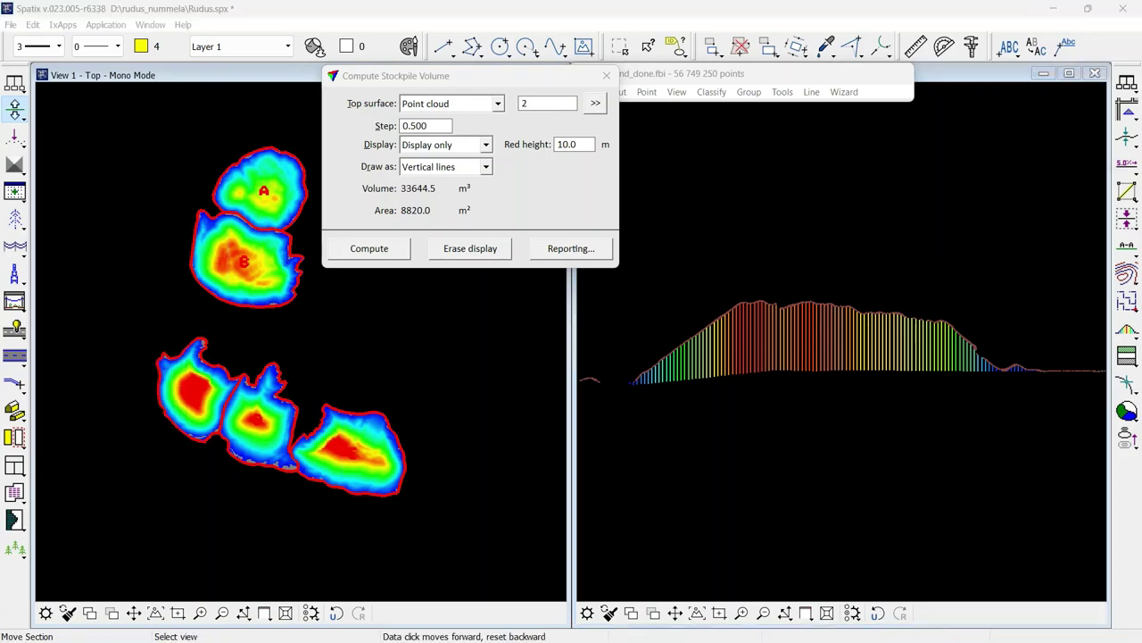
pyautogui.click(863, 425)
pyautogui.click(863, 426)
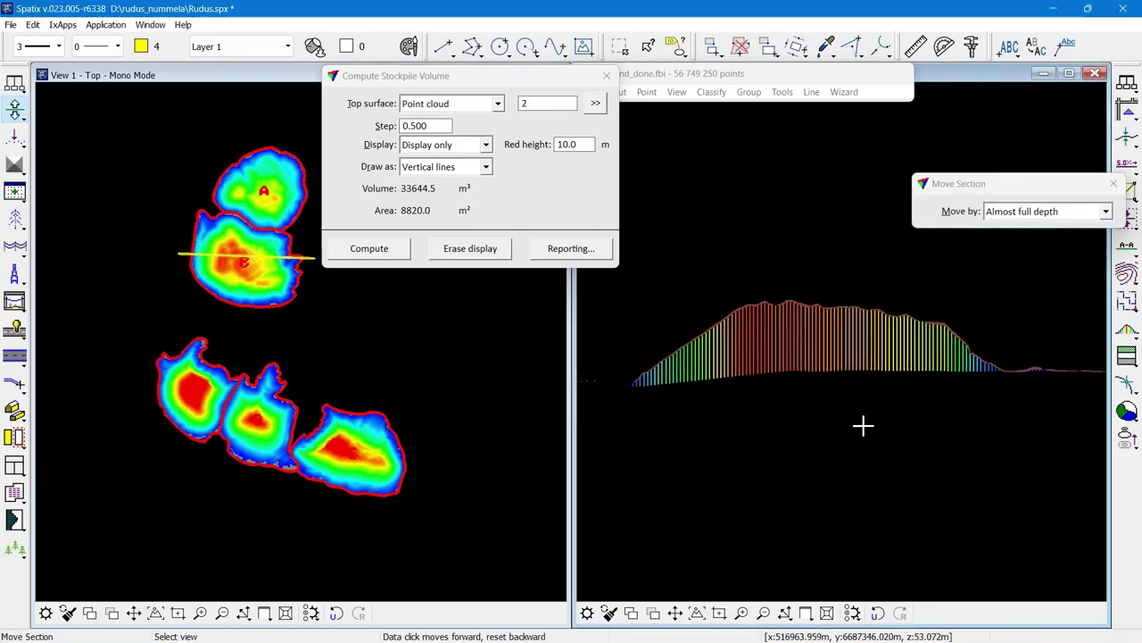
pyautogui.click(863, 426)
pyautogui.click(863, 426)
pyautogui.click(863, 425)
pyautogui.click(863, 426)
pyautogui.click(863, 425)
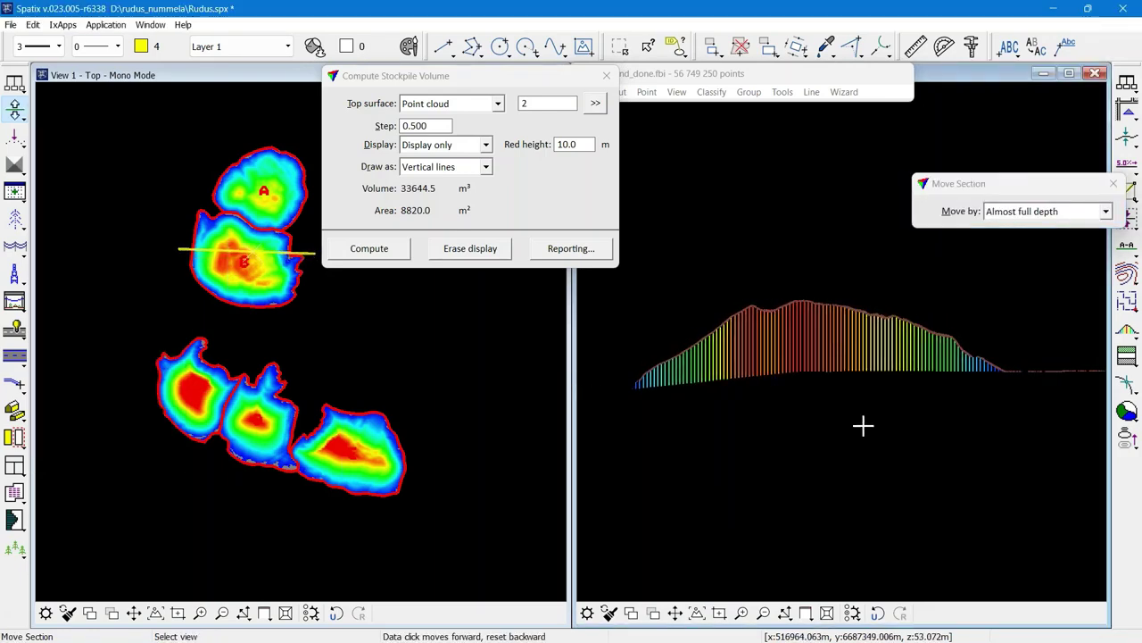
pyautogui.click(863, 426)
pyautogui.click(863, 426)
# Keep stepping the section north through the gap between stockpiles B and A
pyautogui.click(863, 426)
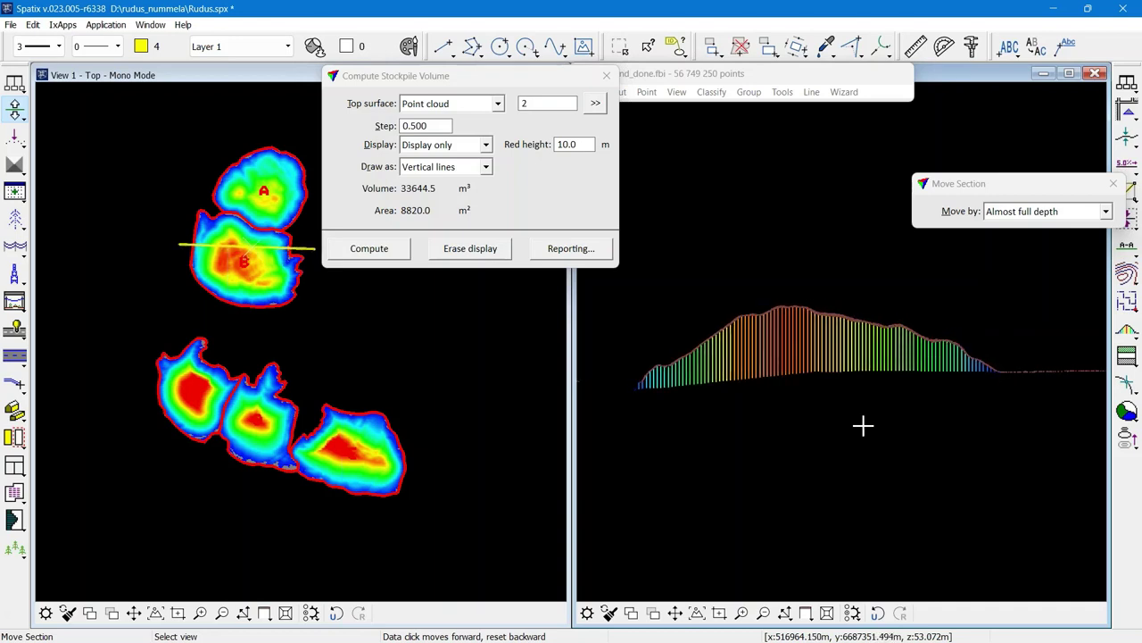
pyautogui.click(863, 426)
pyautogui.click(863, 426)
pyautogui.click(863, 425)
pyautogui.click(863, 426)
pyautogui.click(863, 426)
pyautogui.click(863, 426)
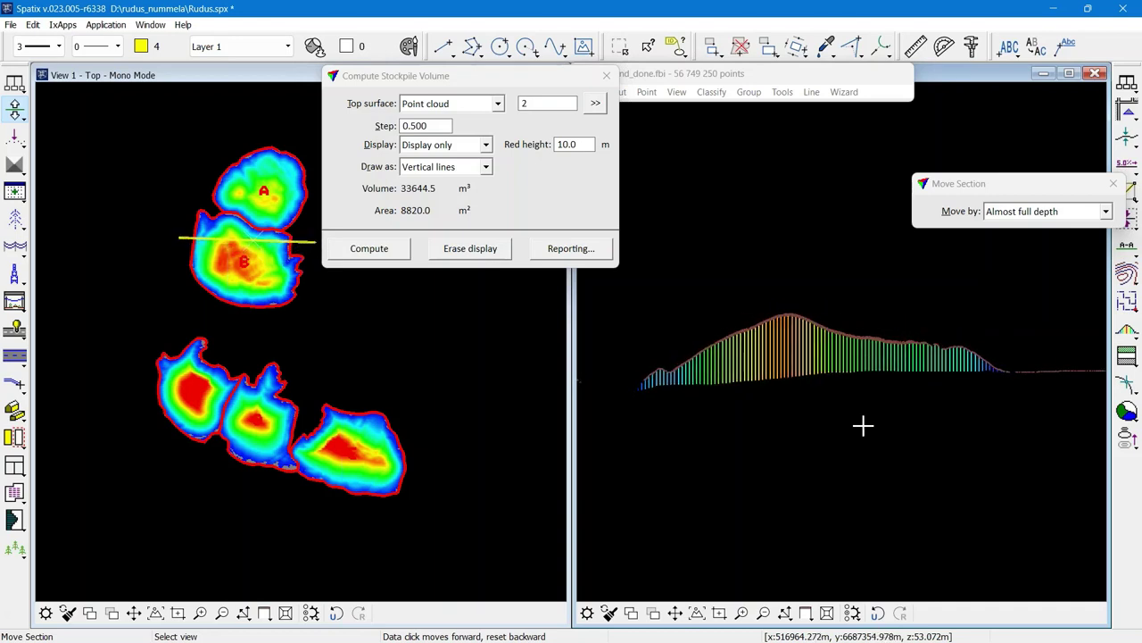
pyautogui.click(863, 426)
pyautogui.click(864, 426)
pyautogui.click(863, 426)
pyautogui.click(863, 425)
pyautogui.click(863, 425)
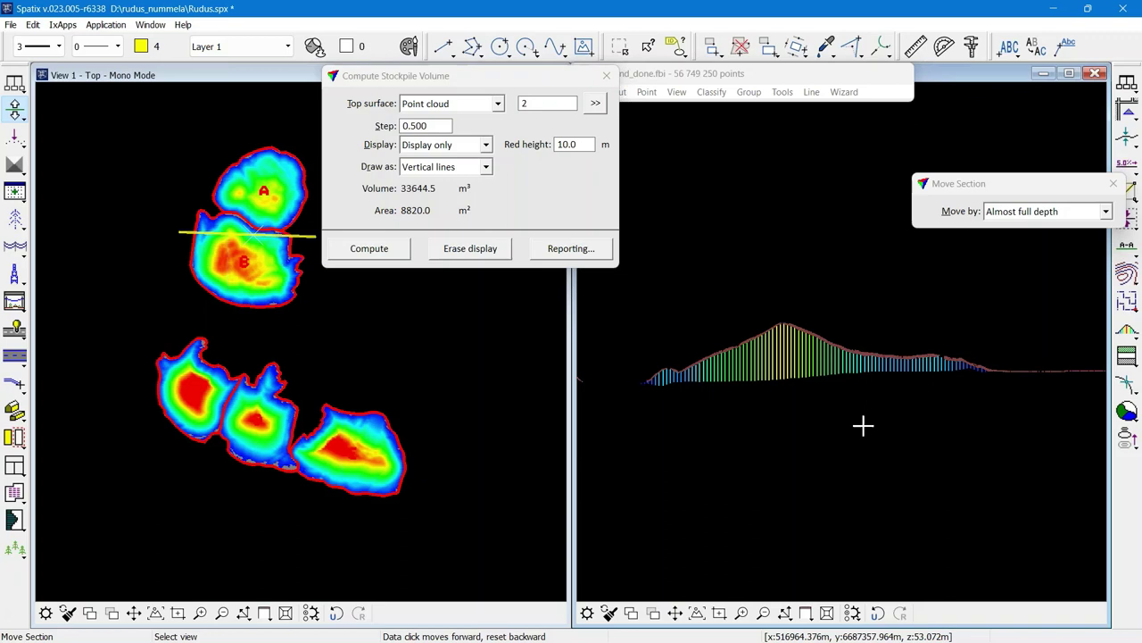
pyautogui.click(864, 426)
pyautogui.click(863, 425)
pyautogui.click(863, 426)
pyautogui.click(863, 426)
pyautogui.click(863, 426)
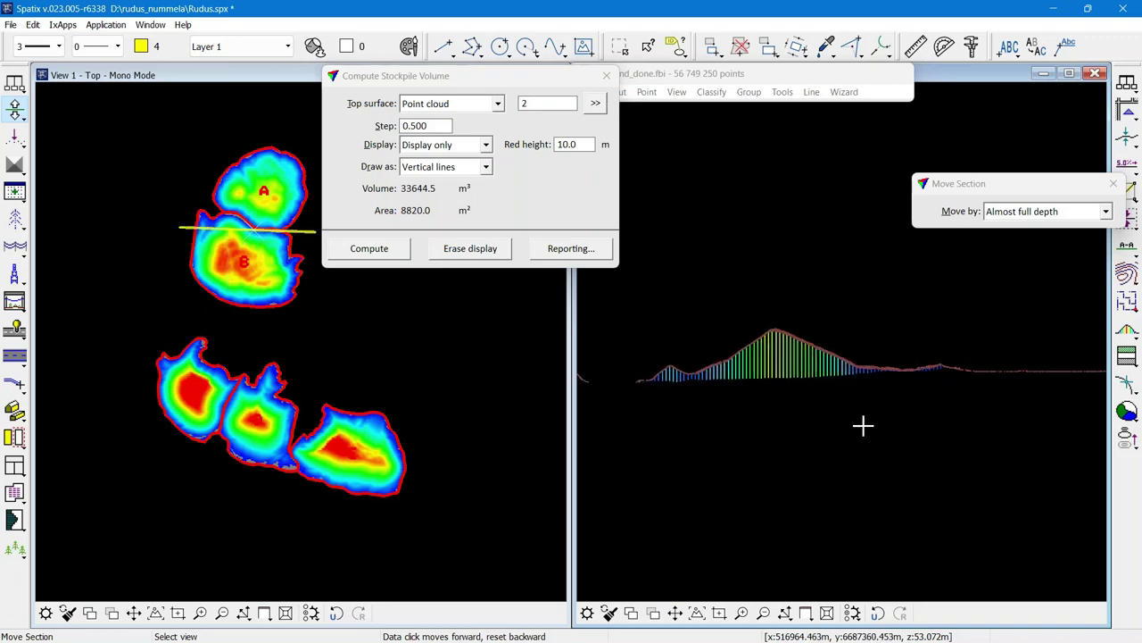
pyautogui.click(863, 426)
pyautogui.click(863, 426)
pyautogui.click(864, 425)
pyautogui.click(863, 426)
pyautogui.click(863, 426)
pyautogui.click(864, 426)
pyautogui.click(863, 425)
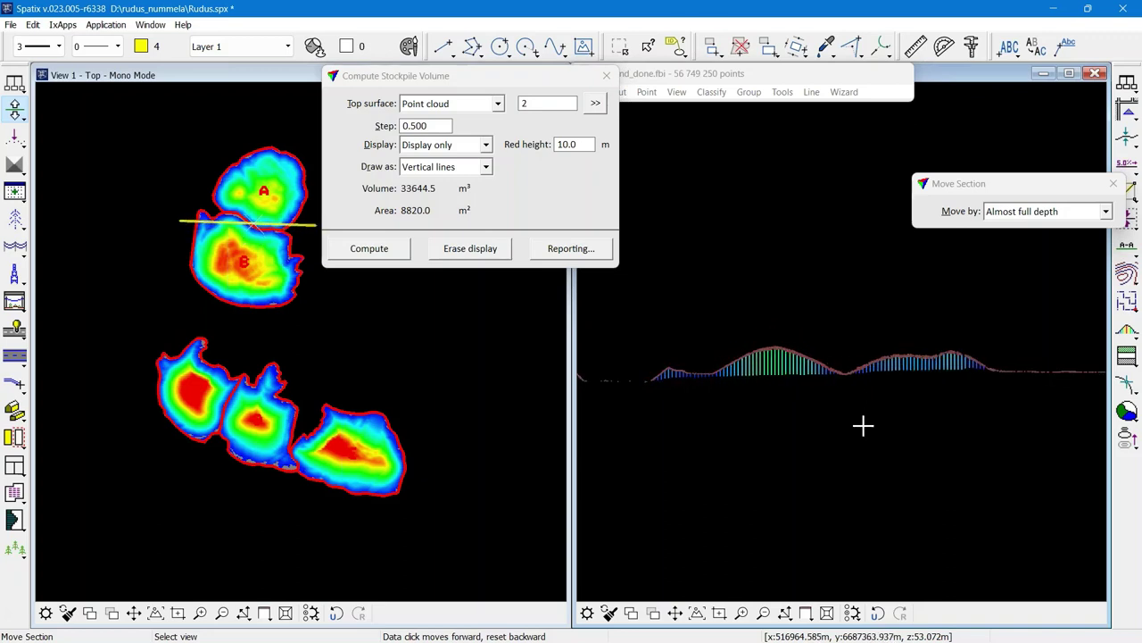
pyautogui.click(863, 426)
pyautogui.click(863, 426)
pyautogui.click(863, 426)
pyautogui.click(863, 425)
pyautogui.click(863, 426)
pyautogui.click(863, 426)
pyautogui.click(863, 425)
pyautogui.click(863, 426)
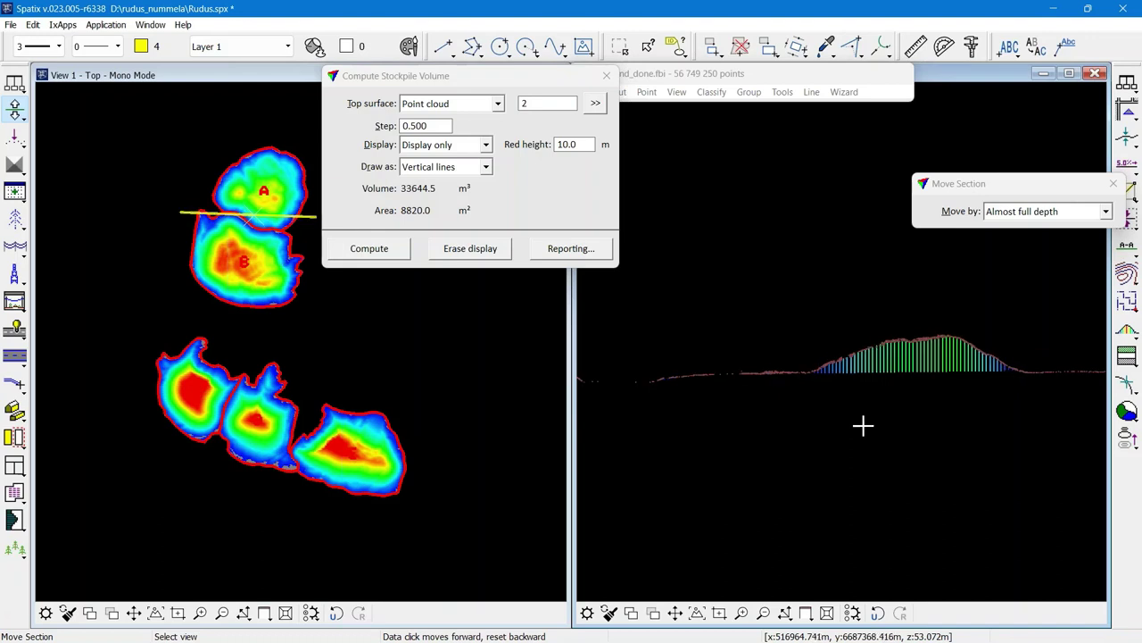
pyautogui.click(863, 425)
pyautogui.click(863, 425)
# Step the section north across stockpile A to show its double-humped height profile
pyautogui.click(864, 426)
pyautogui.click(863, 426)
pyautogui.click(863, 425)
pyautogui.click(863, 425)
pyautogui.click(863, 426)
pyautogui.click(863, 425)
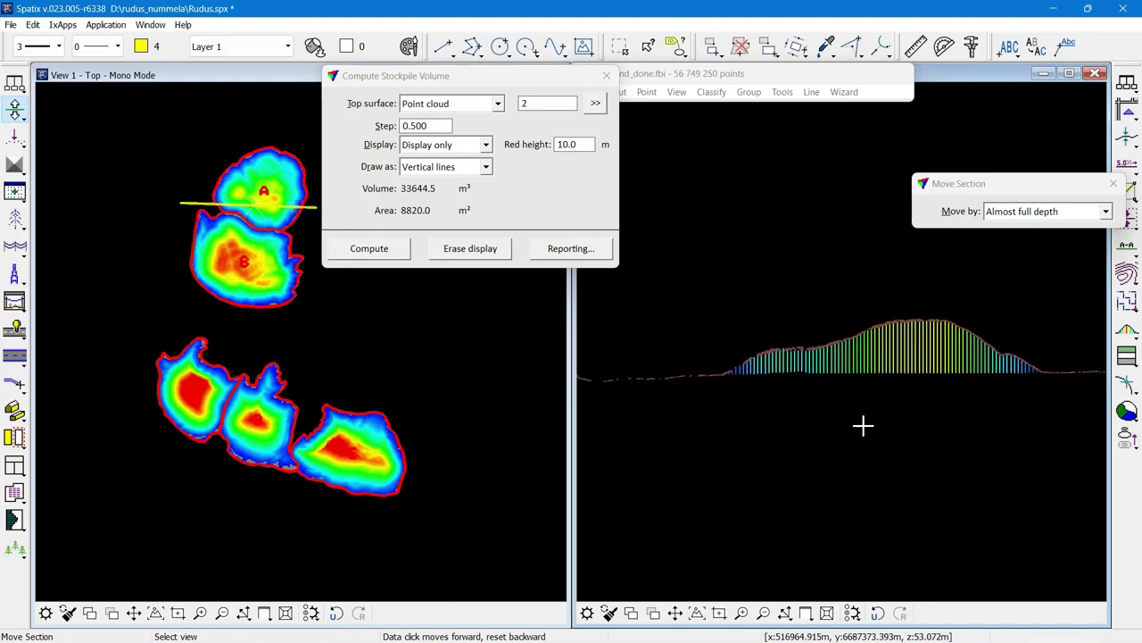
pyautogui.click(863, 426)
pyautogui.click(863, 425)
pyautogui.click(863, 426)
pyautogui.click(863, 426)
pyautogui.click(863, 425)
pyautogui.click(863, 425)
pyautogui.click(863, 425)
pyautogui.click(863, 426)
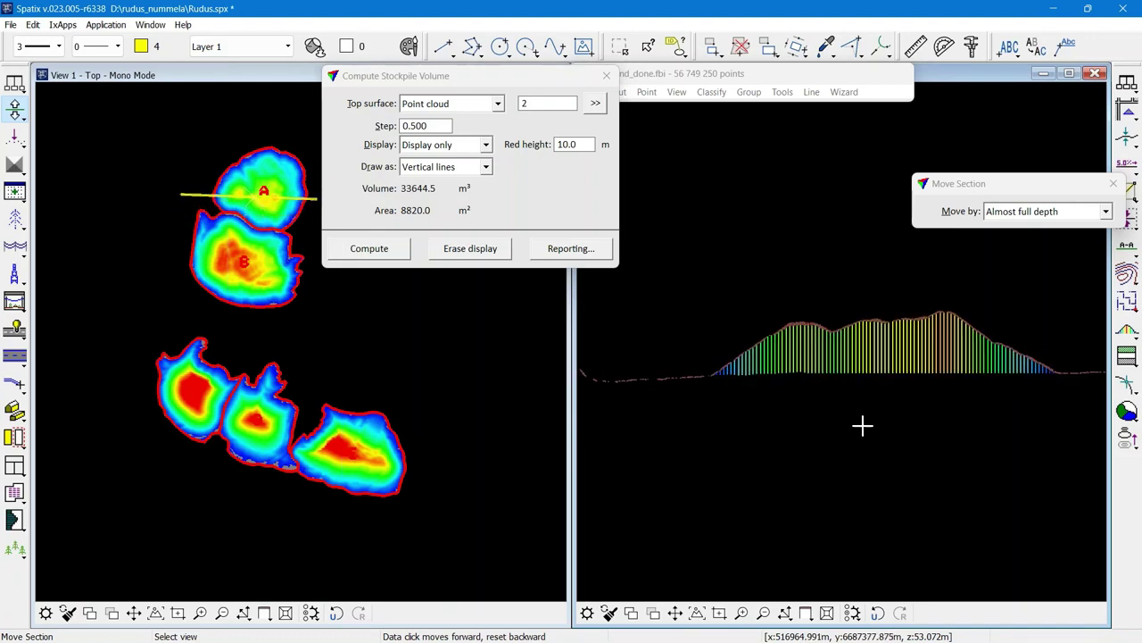
pyautogui.click(862, 425)
pyautogui.click(861, 424)
pyautogui.click(860, 424)
pyautogui.click(860, 424)
pyautogui.click(860, 424)
pyautogui.click(860, 424)
pyautogui.click(861, 424)
pyautogui.click(860, 424)
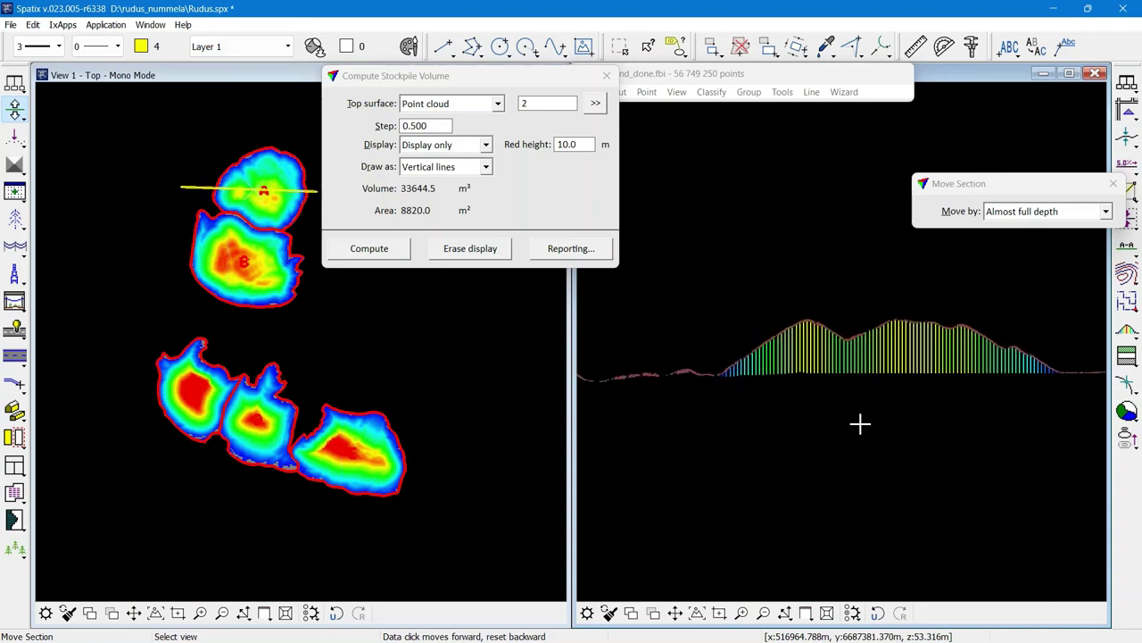
pyautogui.click(861, 424)
pyautogui.click(860, 424)
pyautogui.click(861, 424)
pyautogui.click(860, 424)
pyautogui.click(860, 424)
pyautogui.click(860, 424)
pyautogui.click(860, 424)
pyautogui.click(860, 424)
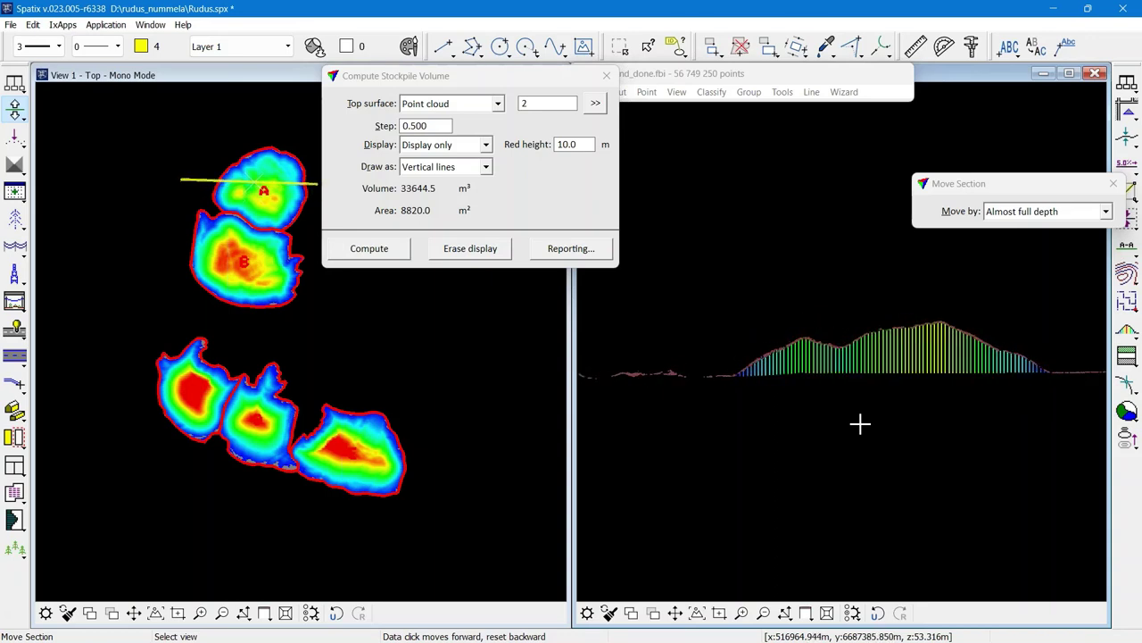